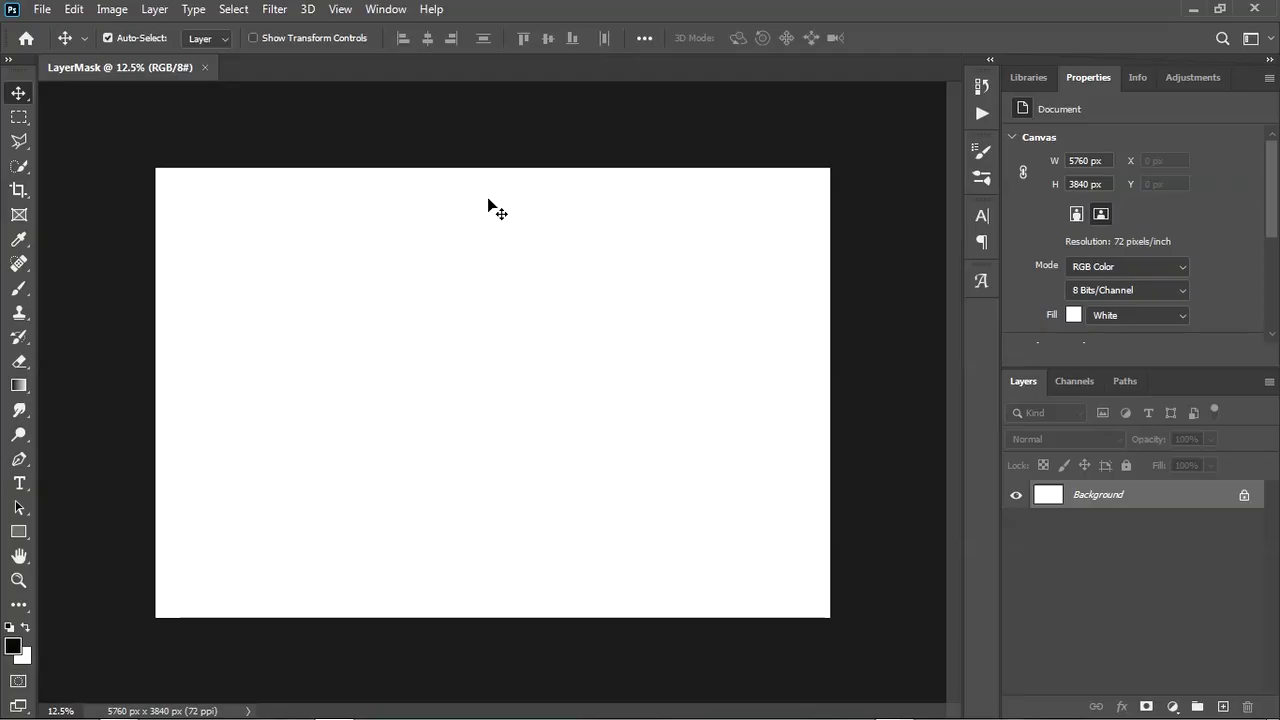
# - Open the file browser to locate the man's street photo for the blank canvas
pyautogui.click(116, 706)
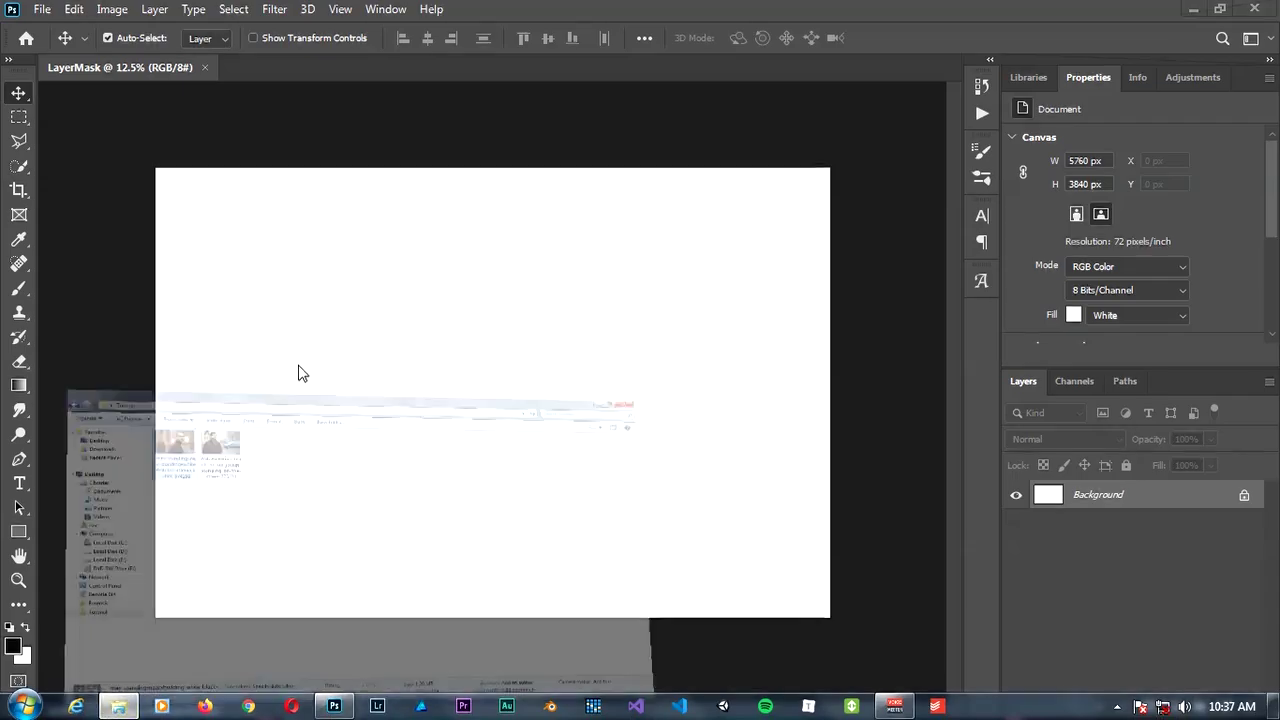
# - Place the man's street photo as a smart object layer and add a white layer mask
pyautogui.moveTo(222, 150); pyautogui.dragTo(474, 357)
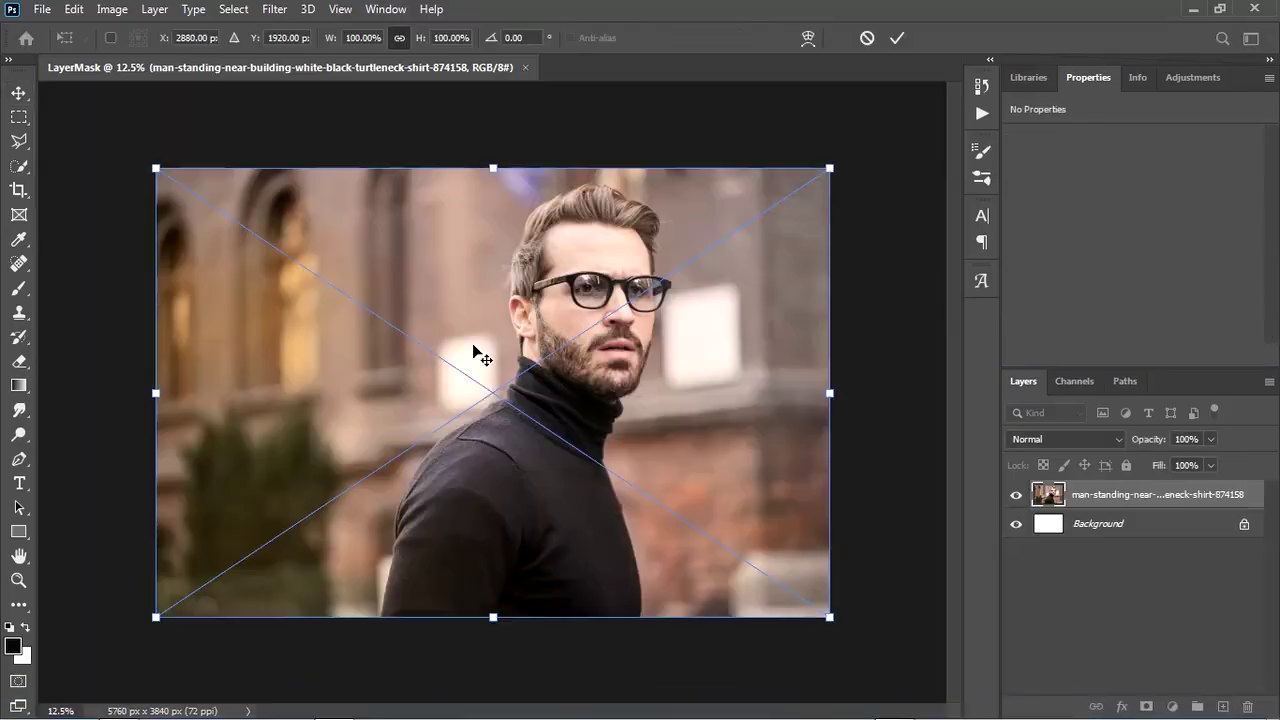
pyautogui.click(900, 38)
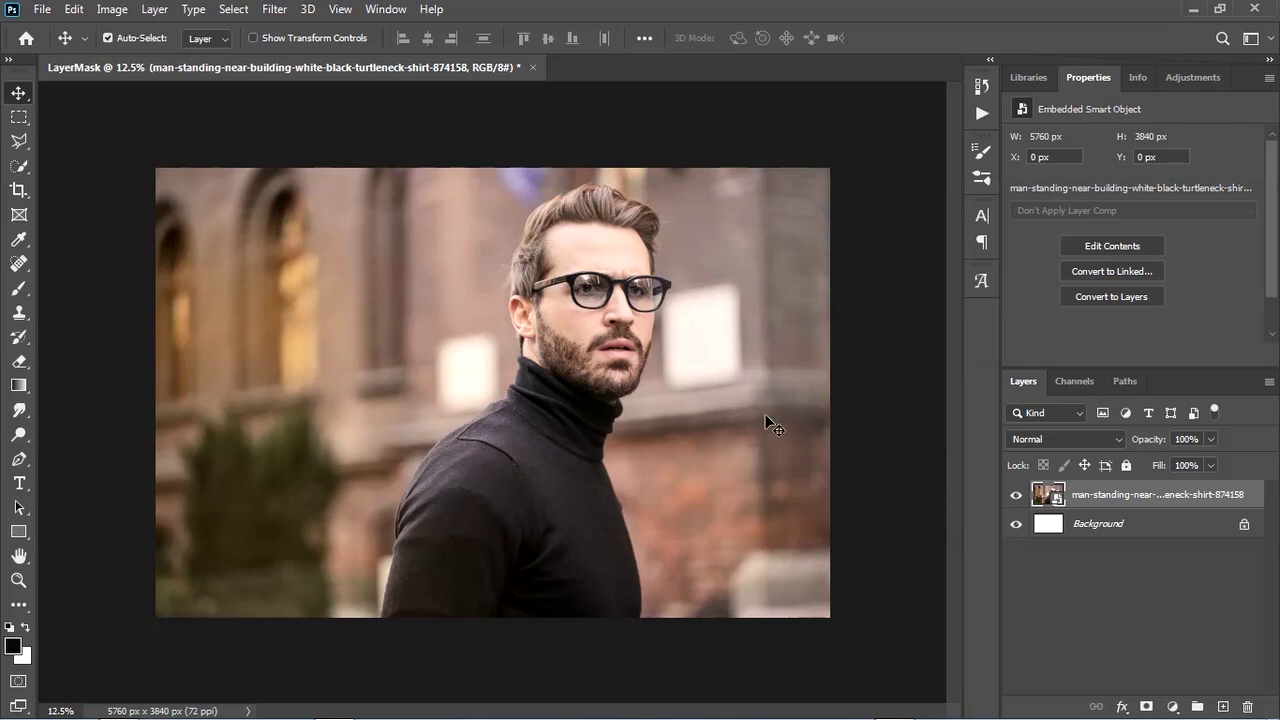
pyautogui.click(1148, 708)
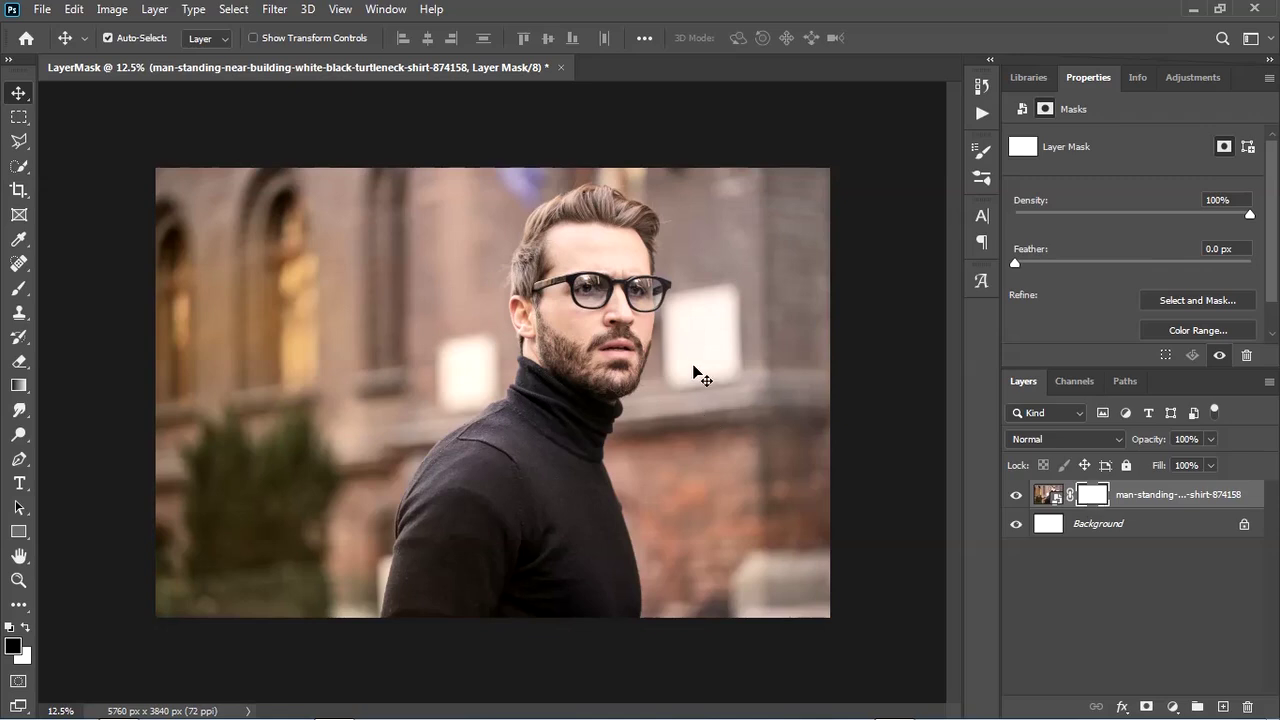
# - Fit the photo on screen and set up a soft Brush tip enlarged to 1188 px
pyautogui.hotkey('ctrl', '0')
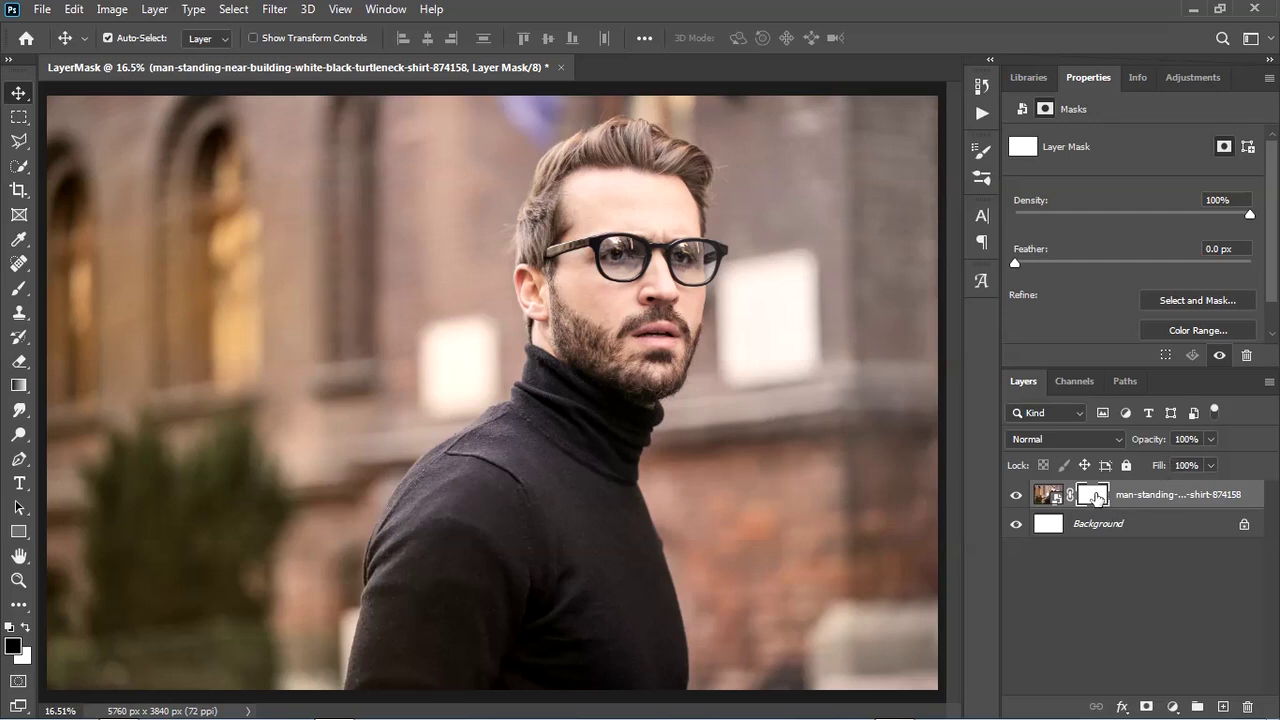
pyautogui.press('b')
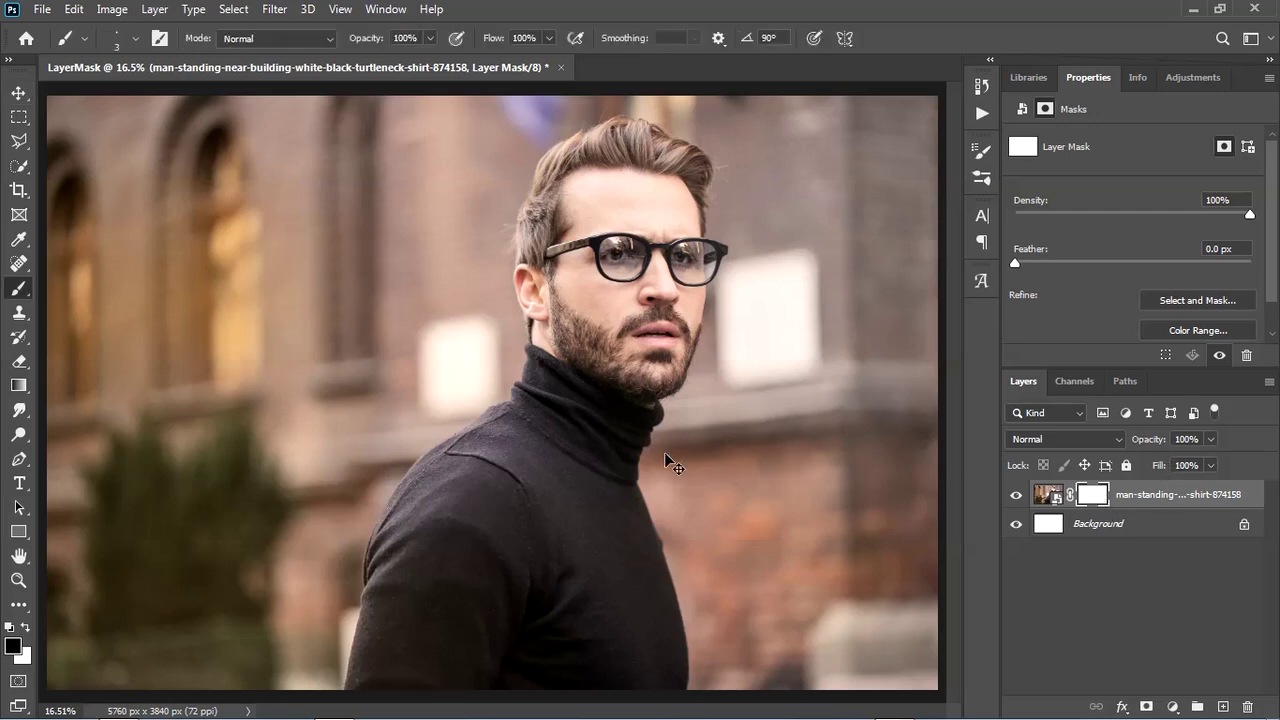
pyautogui.moveTo(468, 272)
pyautogui.mouseDown()
pyautogui.moveTo(508, 283)
pyautogui.moveTo(444, 277)
pyautogui.mouseUp()
pyautogui.moveTo(443, 277)
pyautogui.mouseDown()
pyautogui.moveTo(722, 261)
pyautogui.moveTo(432, 281)
pyautogui.moveTo(456, 281)
pyautogui.moveTo(443, 16)
pyautogui.moveTo(428, 392)
pyautogui.moveTo(425, 208)
pyautogui.moveTo(379, 224)
pyautogui.moveTo(412, 234)
pyautogui.mouseUp()
pyautogui.rightClick(412, 233)
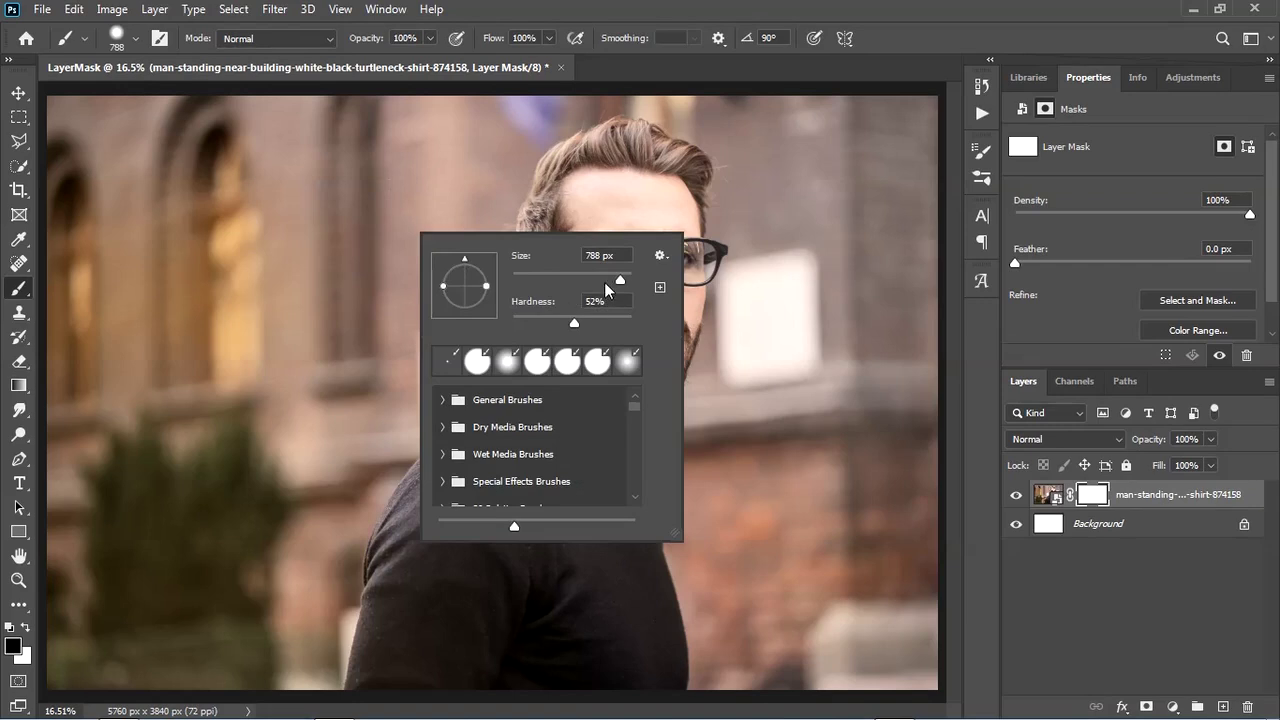
pyautogui.press('Escape')
pyautogui.press(']')
pyautogui.press(']')
pyautogui.press(']')
pyautogui.press(']')
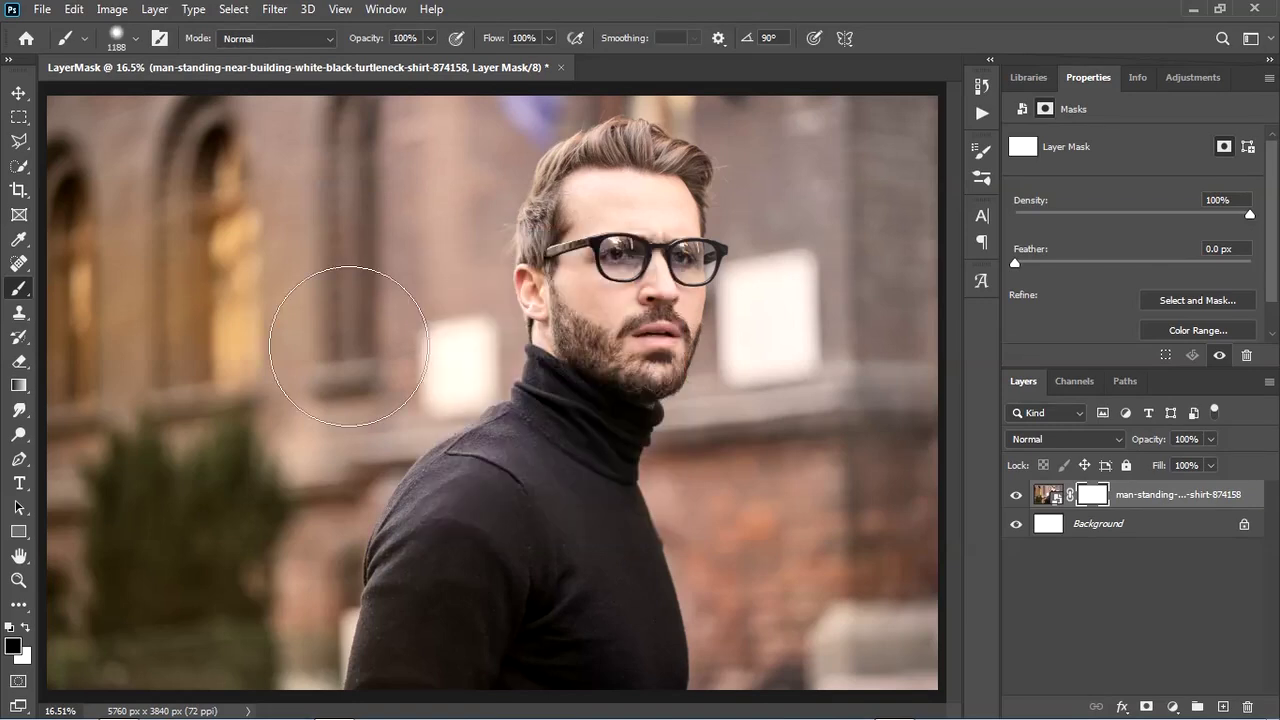
# - Try red df1717 as foreground, then swap colours so black is the painting colour
pyautogui.click(12, 650)
pyautogui.click(910, 434)
pyautogui.click(1237, 348)
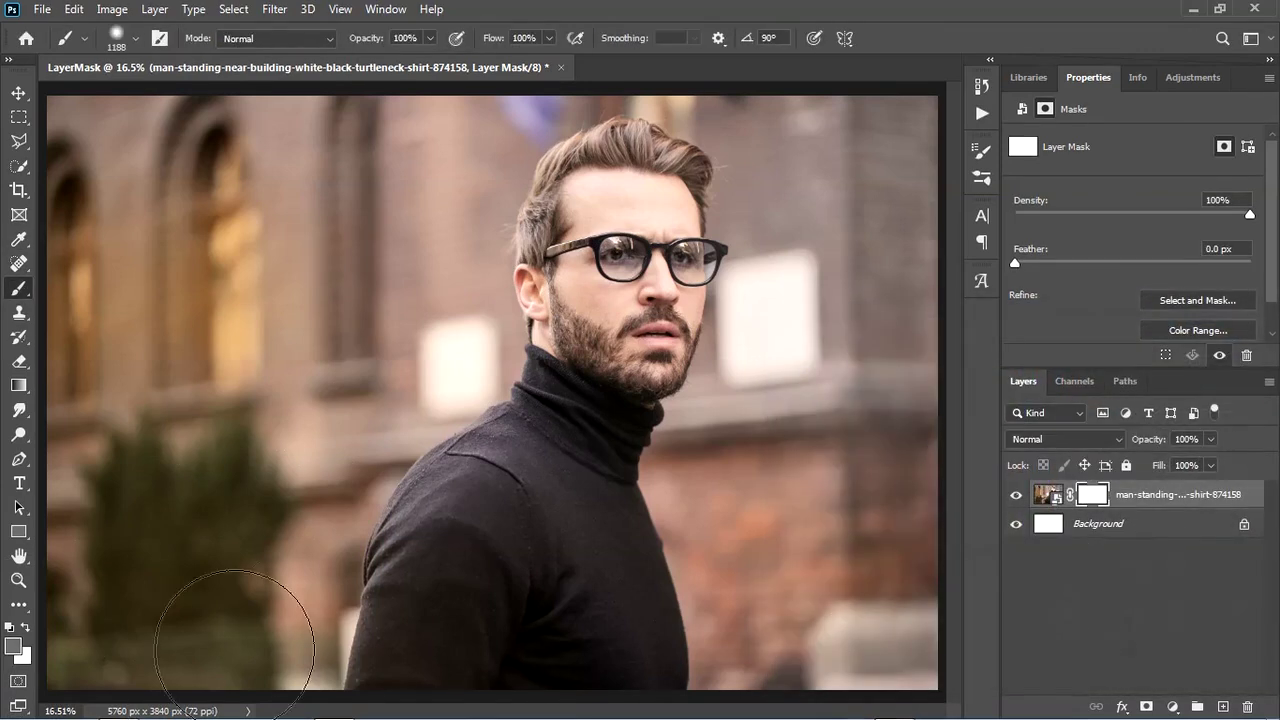
pyautogui.click(12, 648)
pyautogui.click(997, 389)
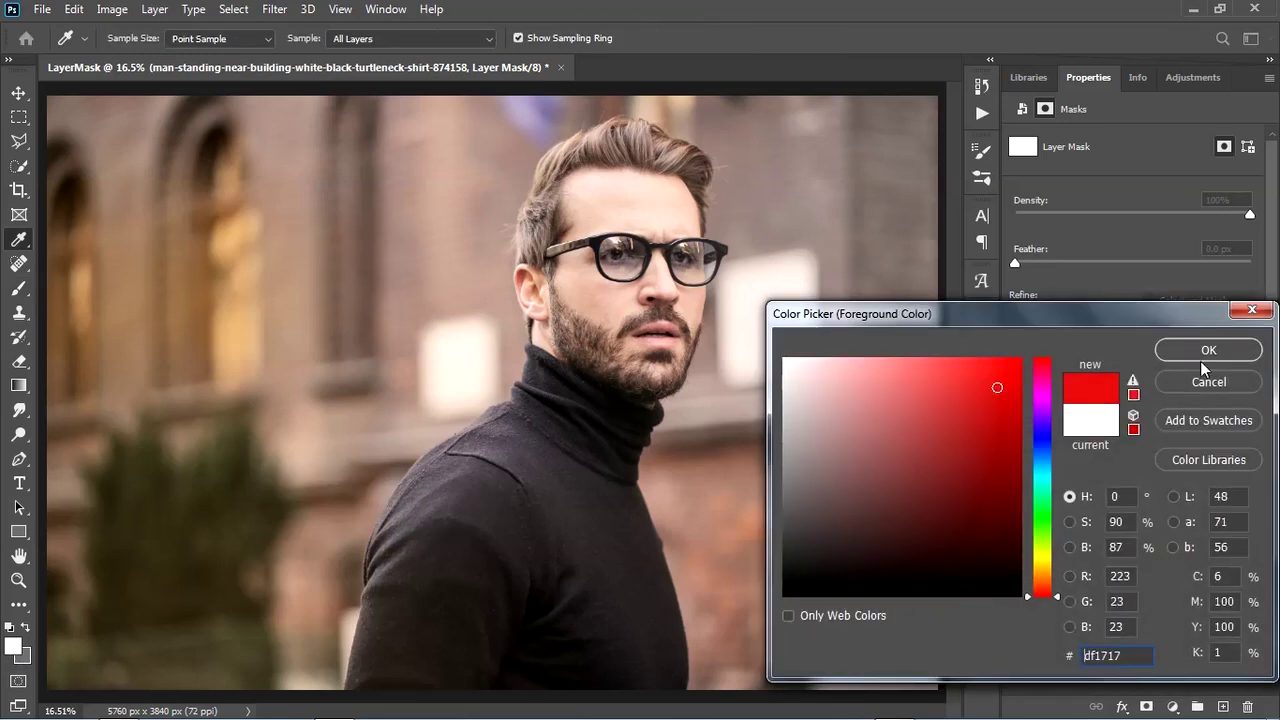
pyautogui.press('Return')
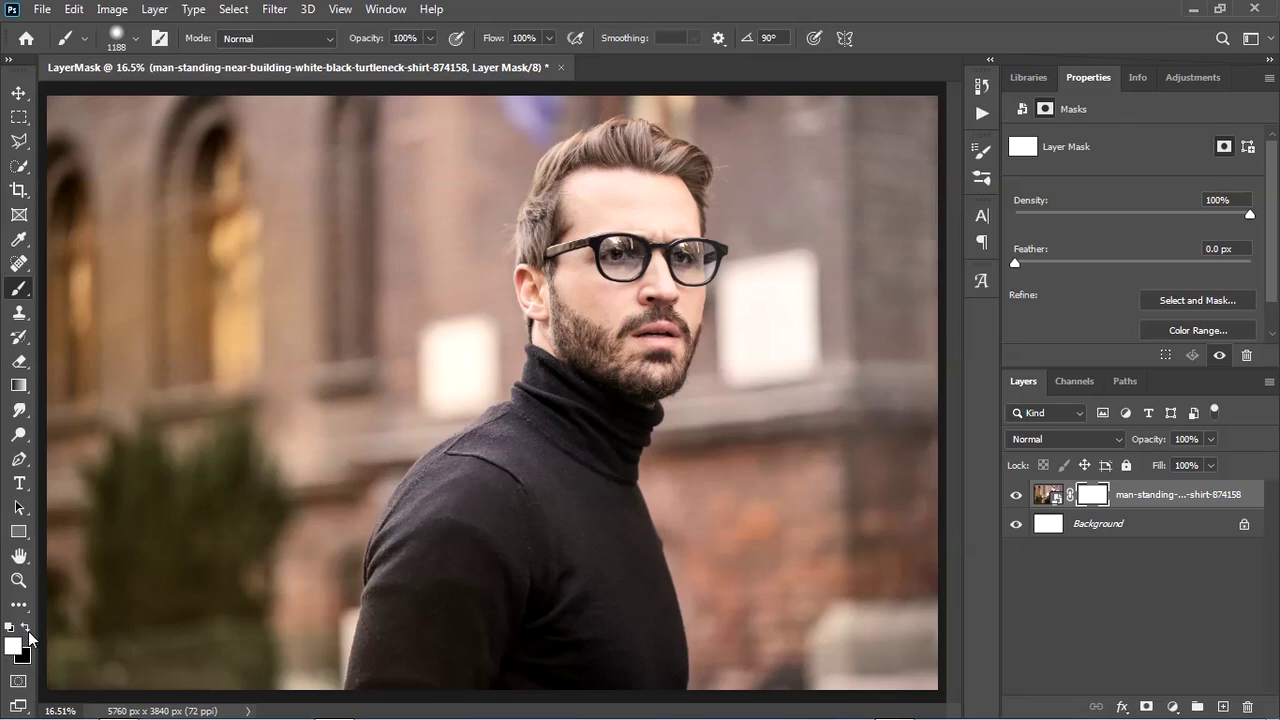
pyautogui.press('x')
# - Paint black on the mask over the left, right and top background, then select the Background layer
pyautogui.moveTo(251, 252)
pyautogui.mouseDown()
pyautogui.moveTo(278, 278)
pyautogui.moveTo(228, 412)
pyautogui.moveTo(302, 194)
pyautogui.moveTo(191, 319)
pyautogui.moveTo(187, 390)
pyautogui.moveTo(181, 143)
pyautogui.moveTo(70, 358)
pyautogui.moveTo(127, 82)
pyautogui.moveTo(67, 215)
pyautogui.moveTo(51, 638)
pyautogui.moveTo(71, 665)
pyautogui.moveTo(113, 422)
pyautogui.moveTo(101, 648)
pyautogui.moveTo(185, 566)
pyautogui.moveTo(396, 145)
pyautogui.moveTo(270, 443)
pyautogui.moveTo(216, 598)
pyautogui.moveTo(211, 675)
pyautogui.moveTo(381, 328)
pyautogui.moveTo(410, 123)
pyautogui.moveTo(460, 130)
pyautogui.mouseUp()
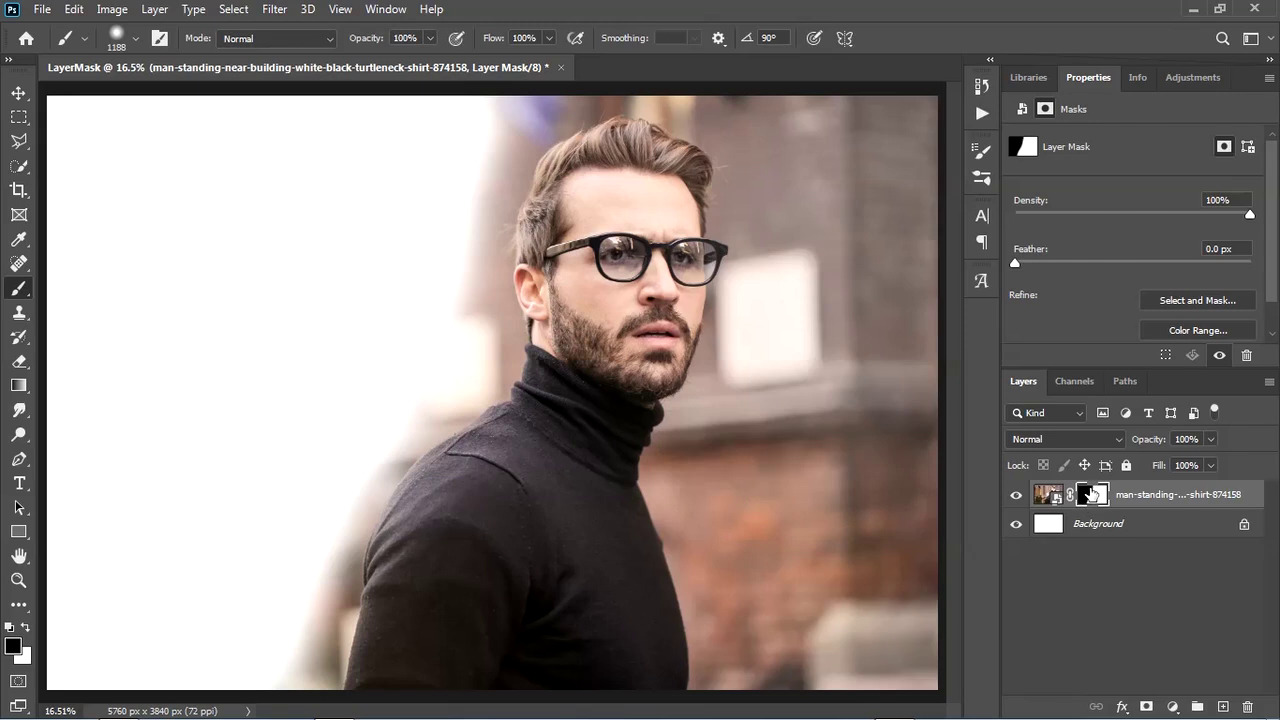
pyautogui.moveTo(820, 640)
pyautogui.mouseDown()
pyautogui.moveTo(883, 651)
pyautogui.moveTo(899, 583)
pyautogui.moveTo(842, 187)
pyautogui.moveTo(802, 137)
pyautogui.moveTo(887, 125)
pyautogui.moveTo(819, 266)
pyautogui.moveTo(761, 505)
pyautogui.moveTo(919, 264)
pyautogui.moveTo(808, 73)
pyautogui.moveTo(875, 455)
pyautogui.moveTo(760, 408)
pyautogui.mouseUp()
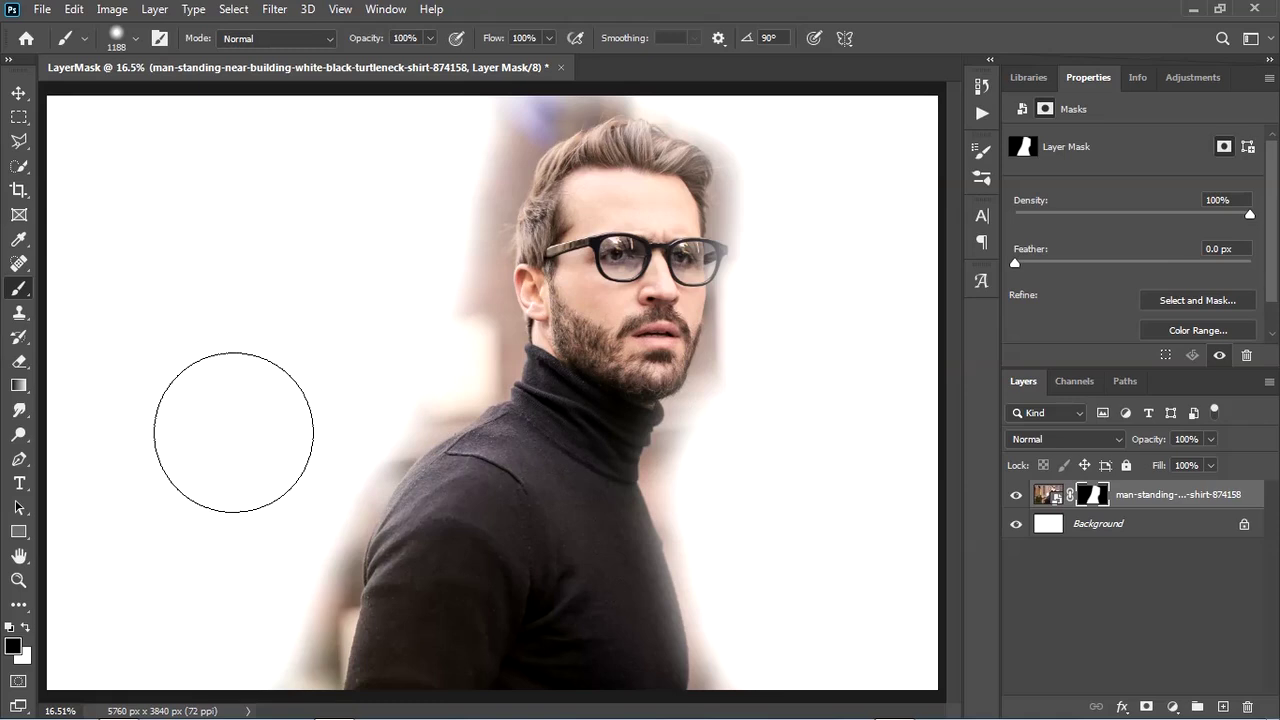
pyautogui.moveTo(417, 137); pyautogui.dragTo(653, 20)
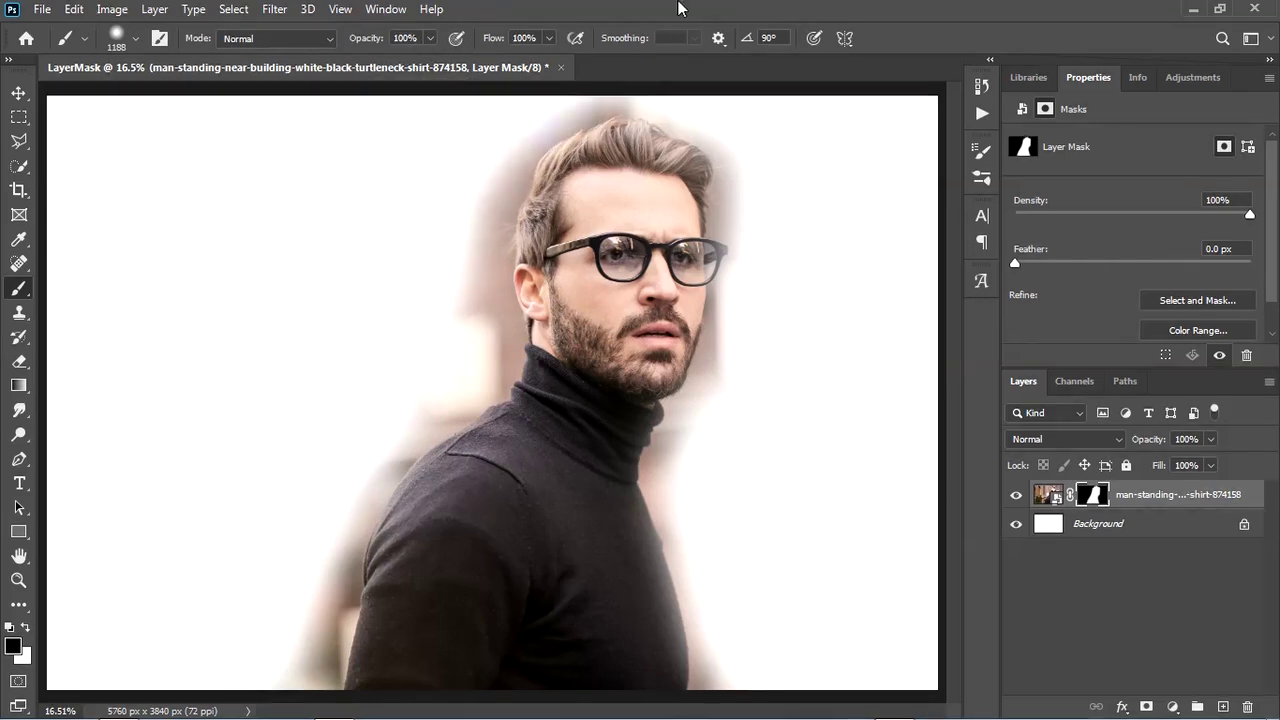
pyautogui.click(1169, 528)
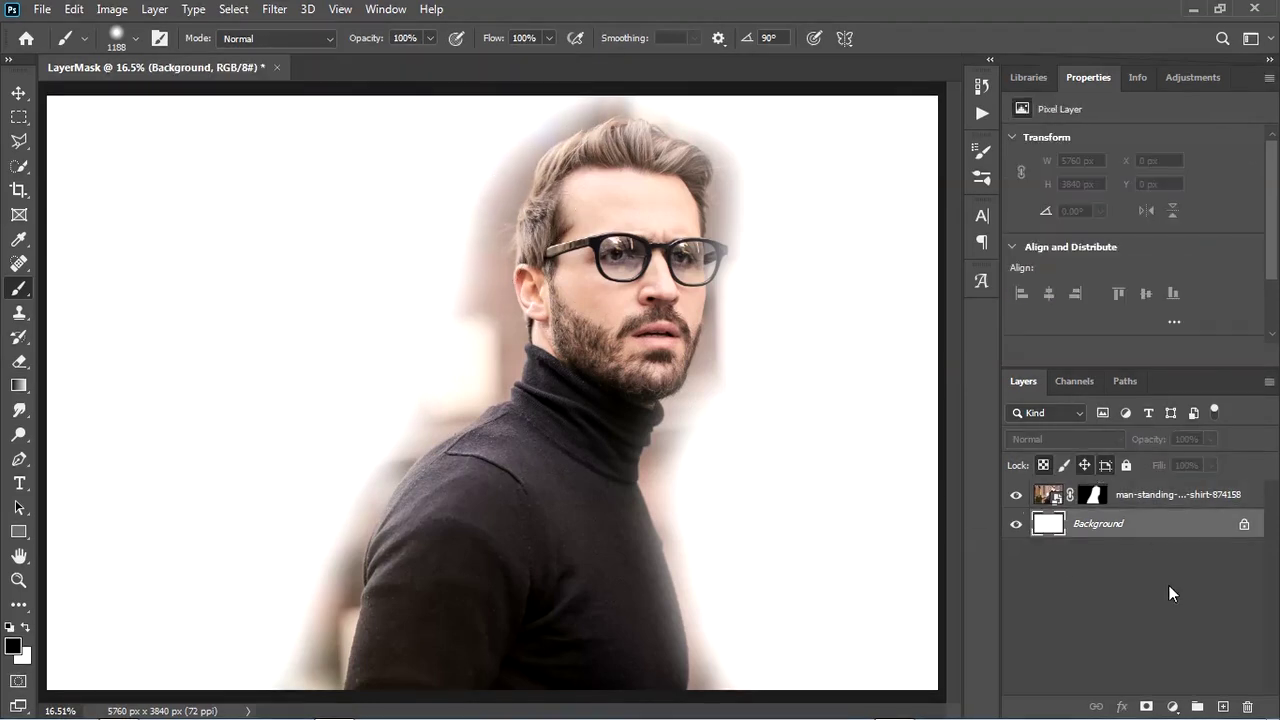
# - Add a Solid Color fill layer, trying green 1cc805 before settling on yellow fcff00
pyautogui.click(1166, 707)
pyautogui.click(1212, 373)
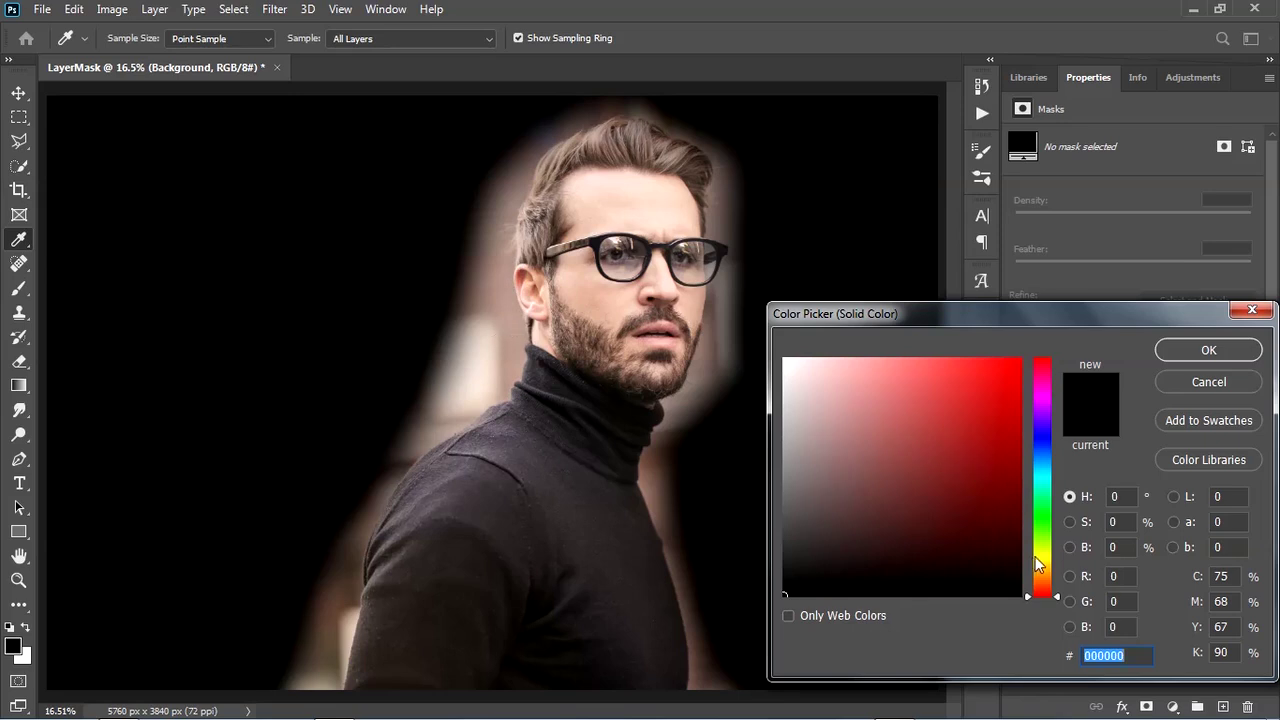
pyautogui.click(1041, 521)
pyautogui.click(1015, 409)
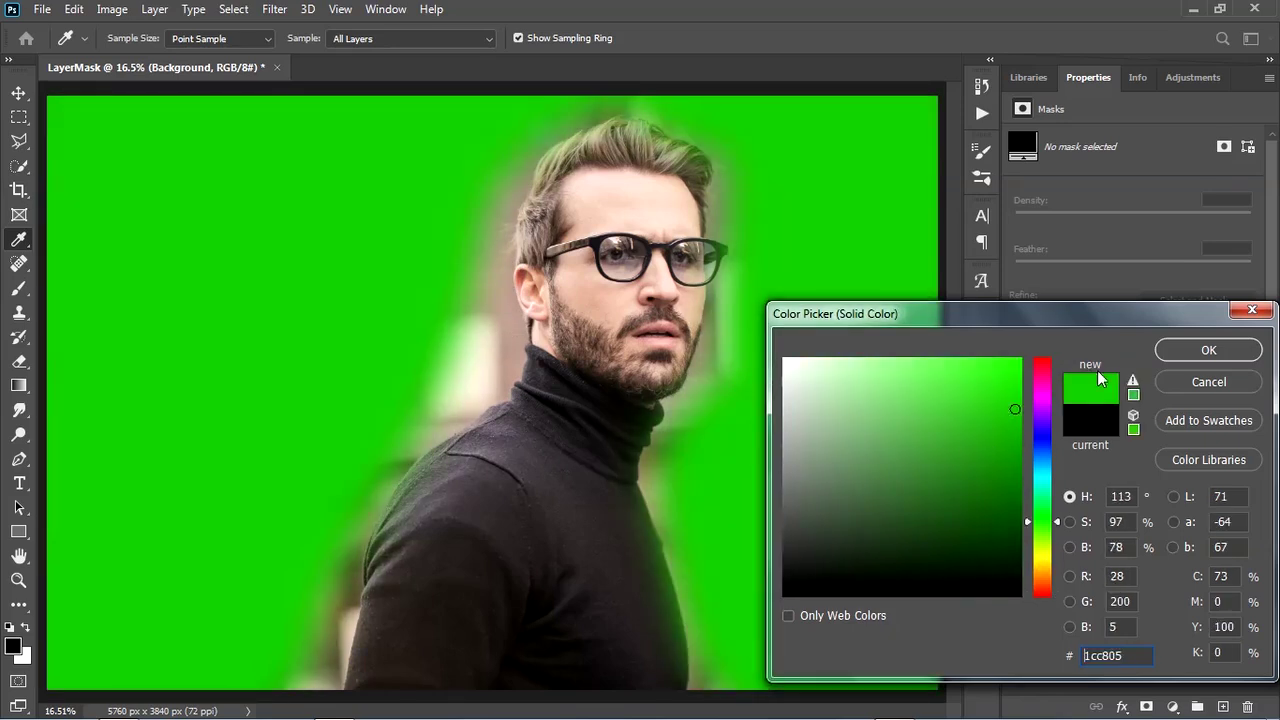
pyautogui.click(1041, 556)
pyautogui.click(1019, 358)
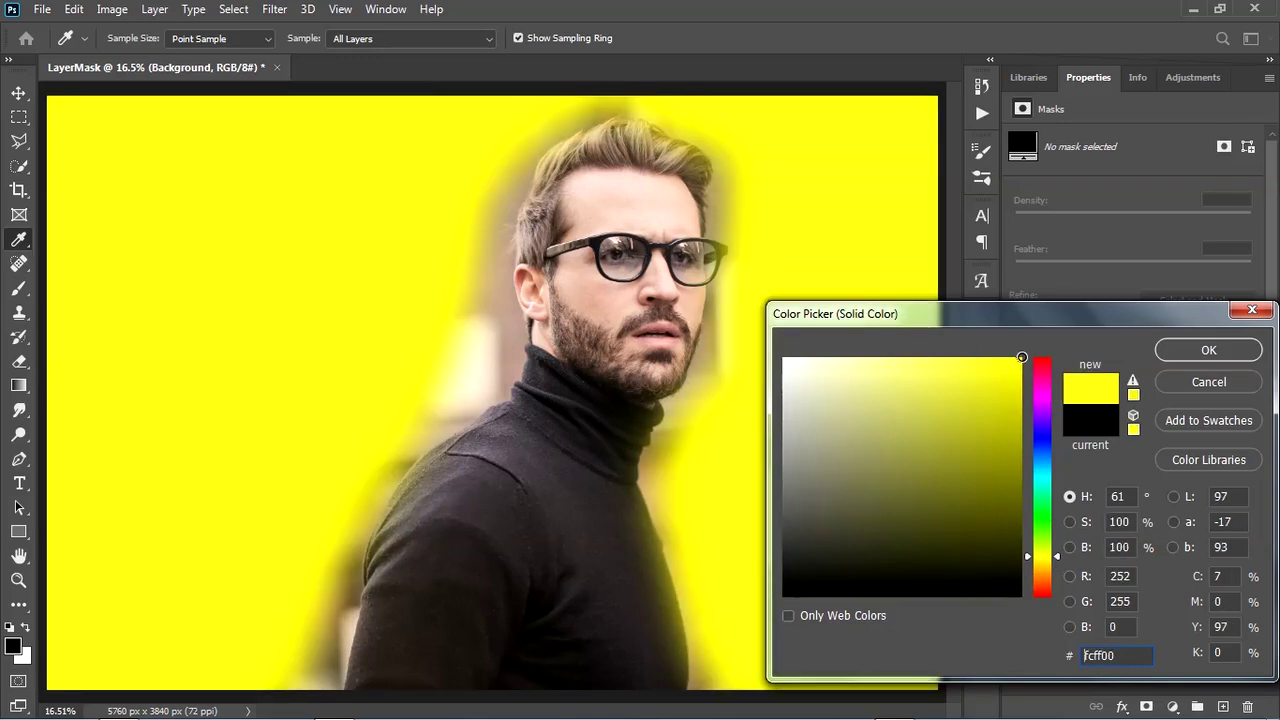
pyautogui.click(1163, 347)
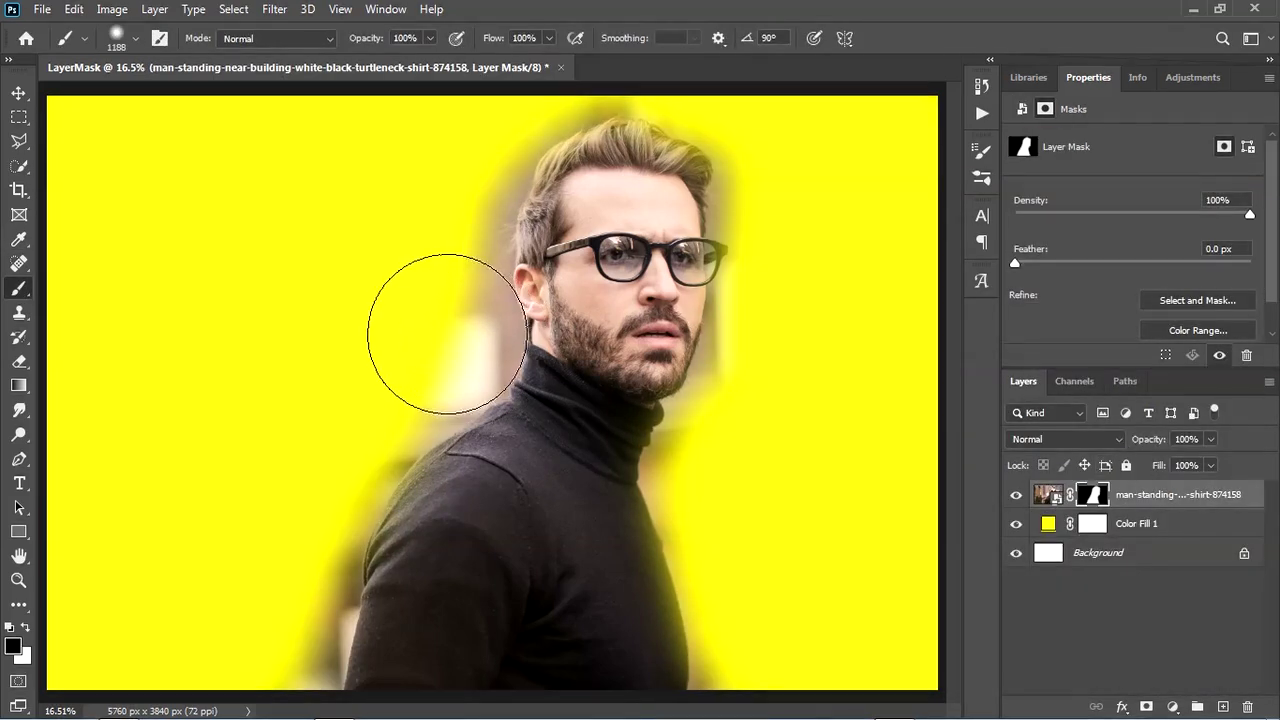
# - With a 595 px brush, mask the halo along the left hair, ear, hairline and neck
pyautogui.moveTo(531, 326)
pyautogui.mouseDown()
pyautogui.moveTo(503, 337)
pyautogui.moveTo(482, 585)
pyautogui.mouseUp()
pyautogui.moveTo(471, 163)
pyautogui.mouseDown()
pyautogui.moveTo(460, 354)
pyautogui.moveTo(374, 451)
pyautogui.moveTo(297, 609)
pyautogui.moveTo(319, 612)
pyautogui.mouseUp()
pyautogui.moveTo(477, 149)
pyautogui.mouseDown()
pyautogui.moveTo(575, 75)
pyautogui.moveTo(762, 128)
pyautogui.moveTo(703, 655)
pyautogui.mouseUp()
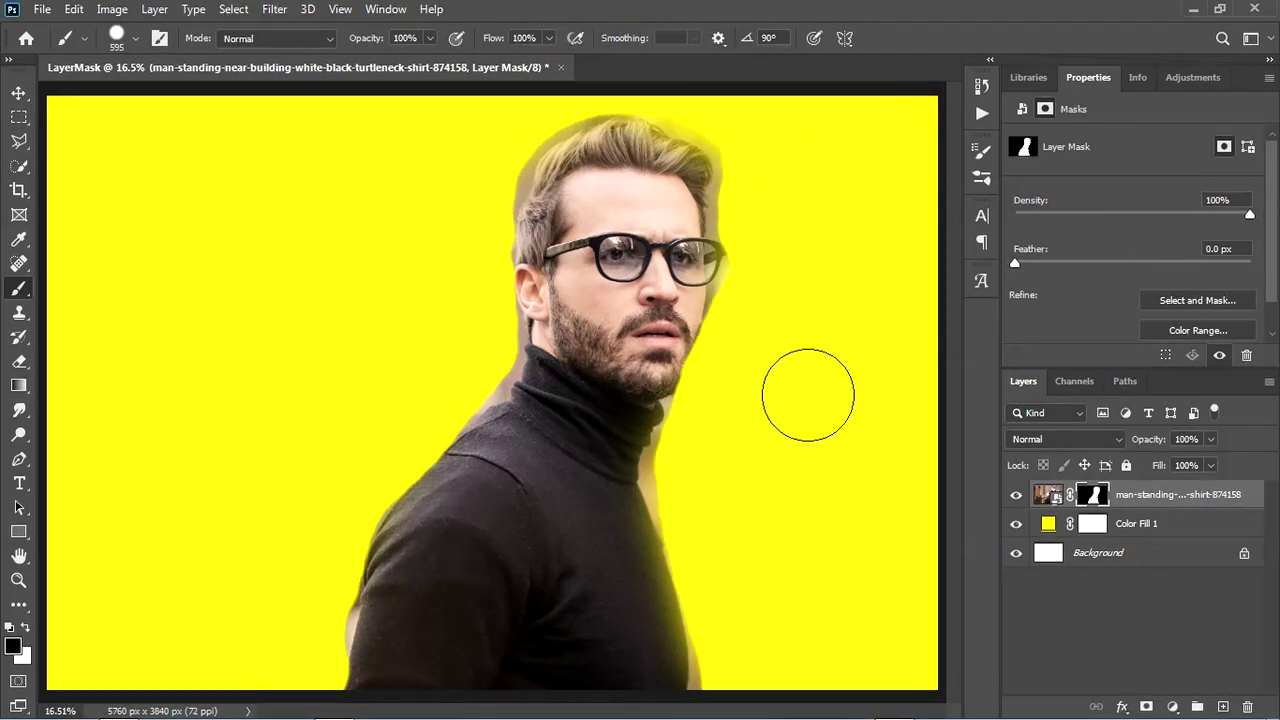
pyautogui.moveTo(695, 498); pyautogui.dragTo(706, 423)
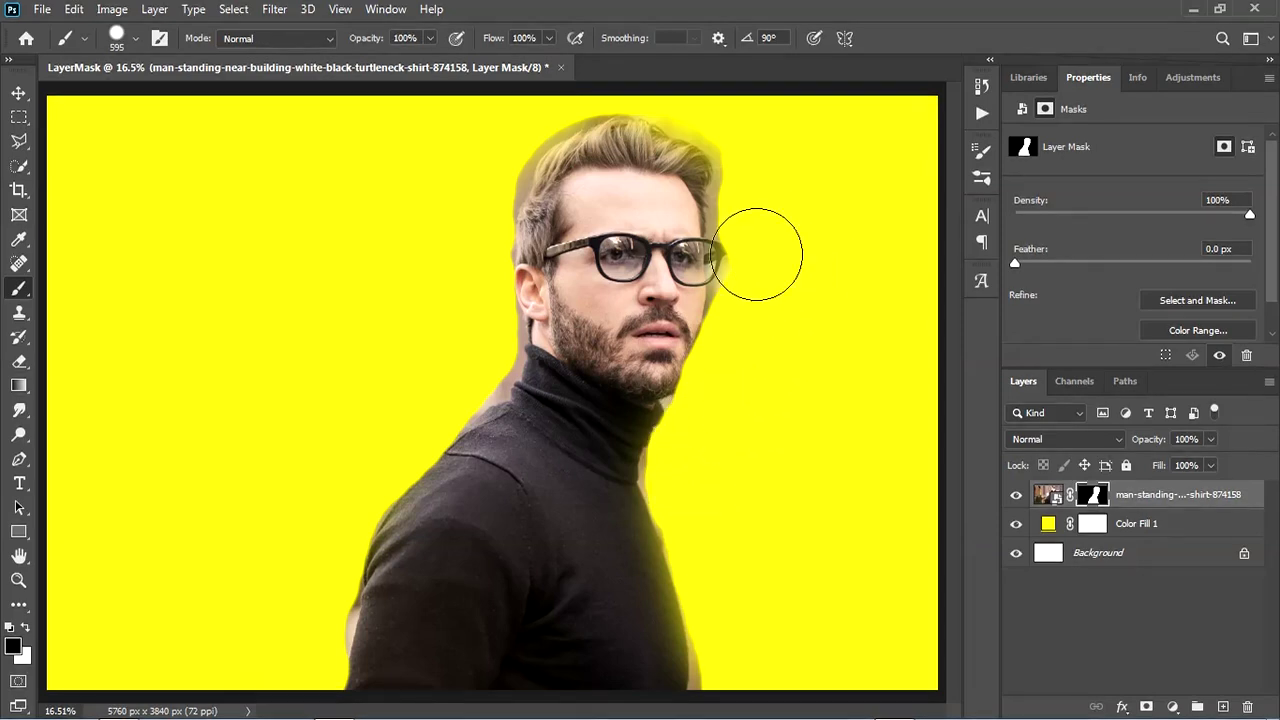
# - Zoom in and remove the grey fringe beside the hair with a 228 px brush
pyautogui.scroll(5, 571, 143)
pyautogui.moveTo(437, 194)
pyautogui.mouseDown()
pyautogui.moveTo(527, 328)
pyautogui.moveTo(487, 516)
pyautogui.mouseUp()
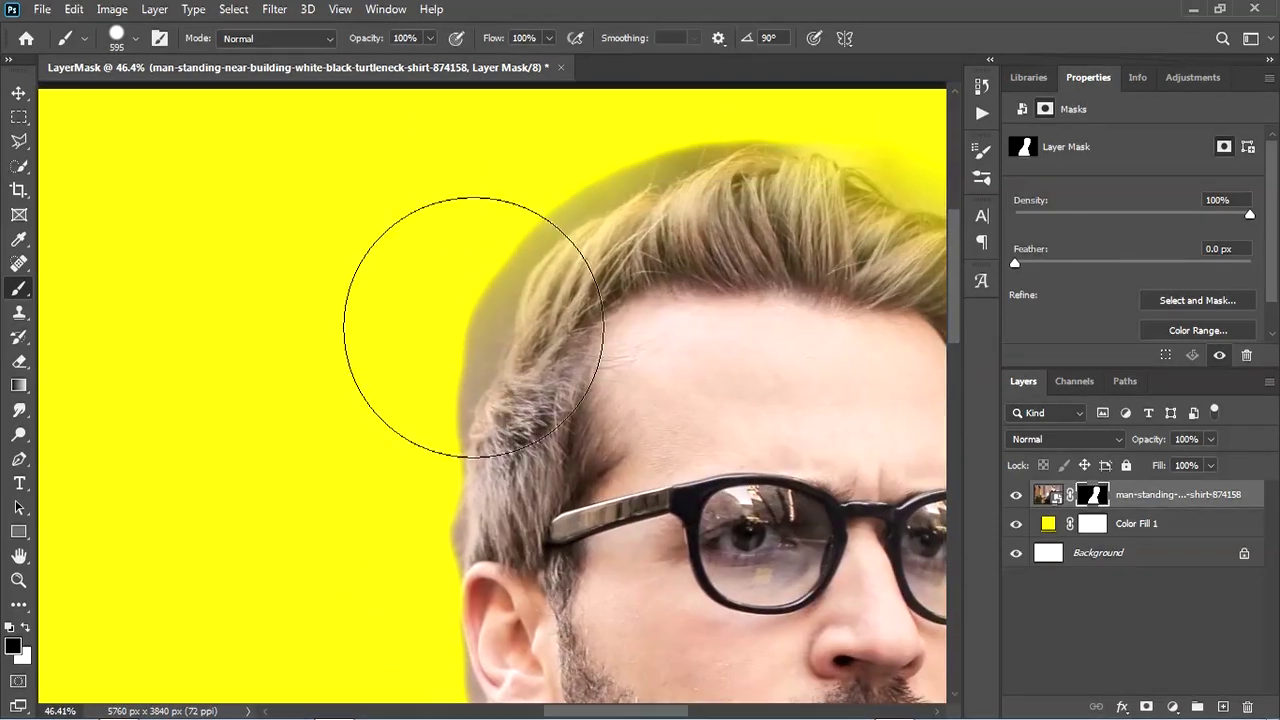
pyautogui.moveTo(466, 306); pyautogui.dragTo(390, 298)
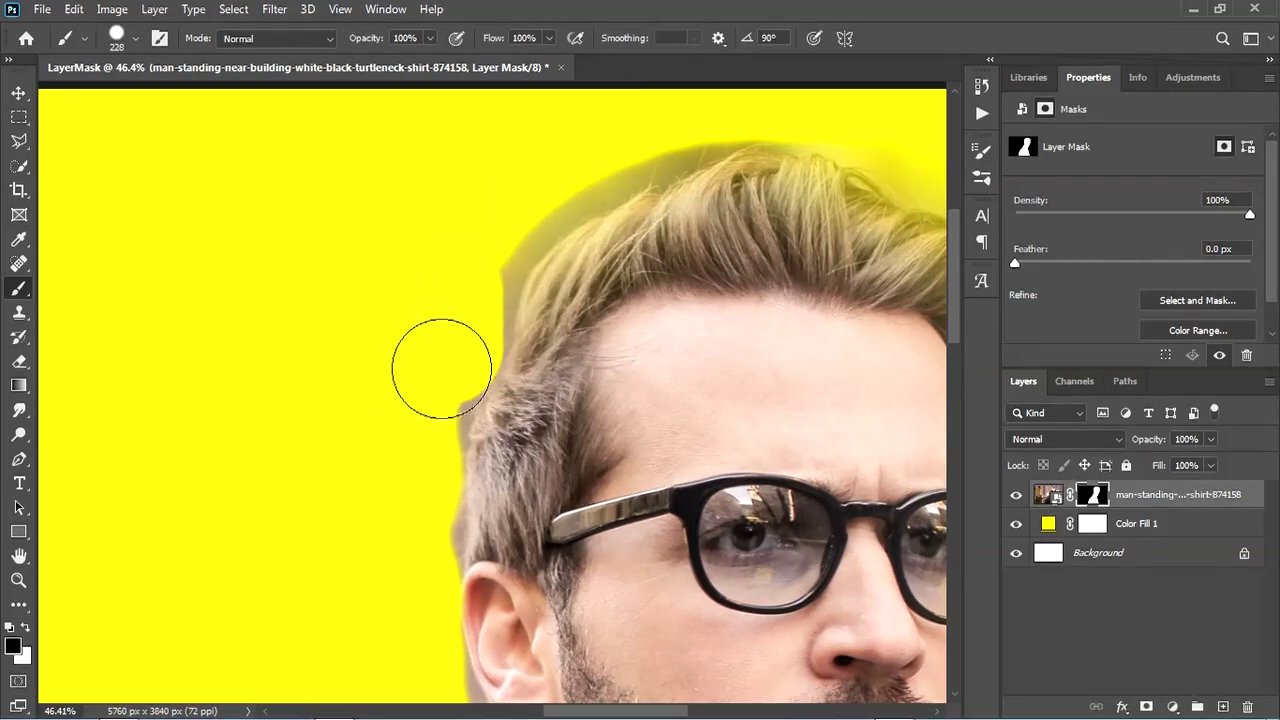
pyautogui.moveTo(456, 312)
pyautogui.mouseDown()
pyautogui.moveTo(480, 229)
pyautogui.moveTo(457, 334)
pyautogui.mouseUp()
# - With a 652 px brush, reshape the sweater's left edge, then make white the painting colour
pyautogui.hotkey('ctrl', '0')
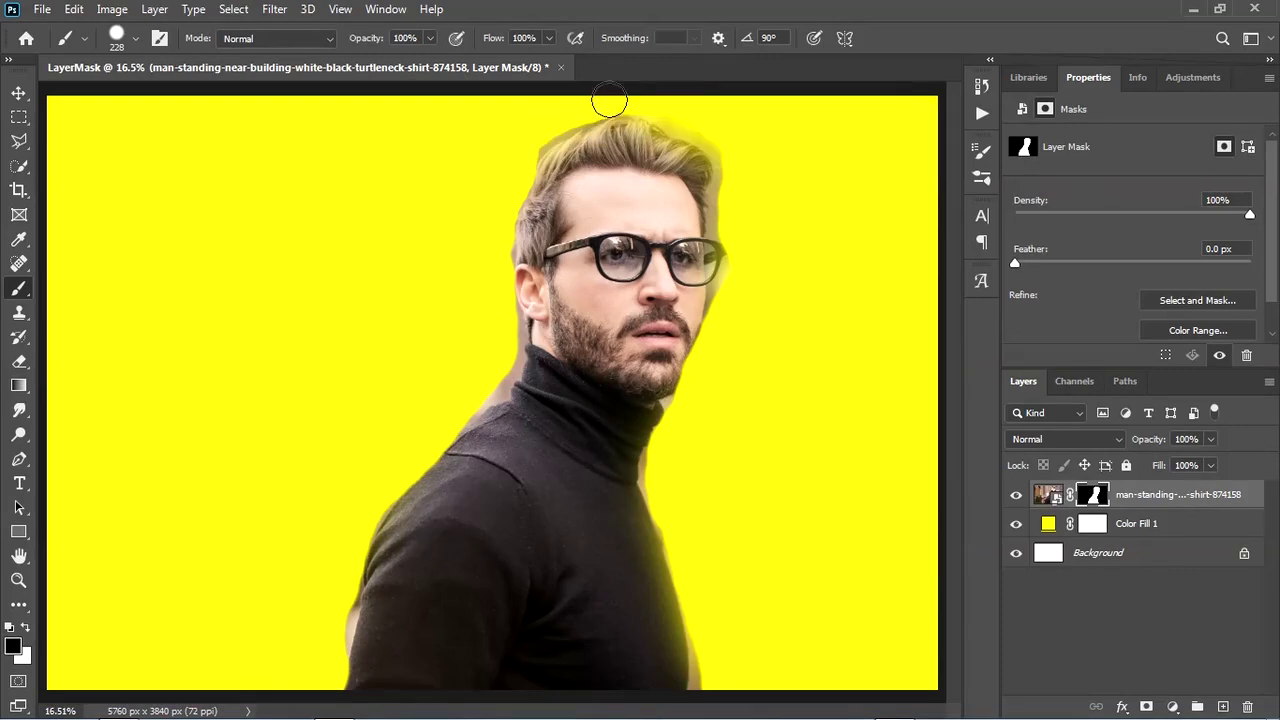
pyautogui.moveTo(423, 371)
pyautogui.mouseDown()
pyautogui.moveTo(414, 354)
pyautogui.moveTo(389, 563)
pyautogui.moveTo(299, 624)
pyautogui.mouseUp()
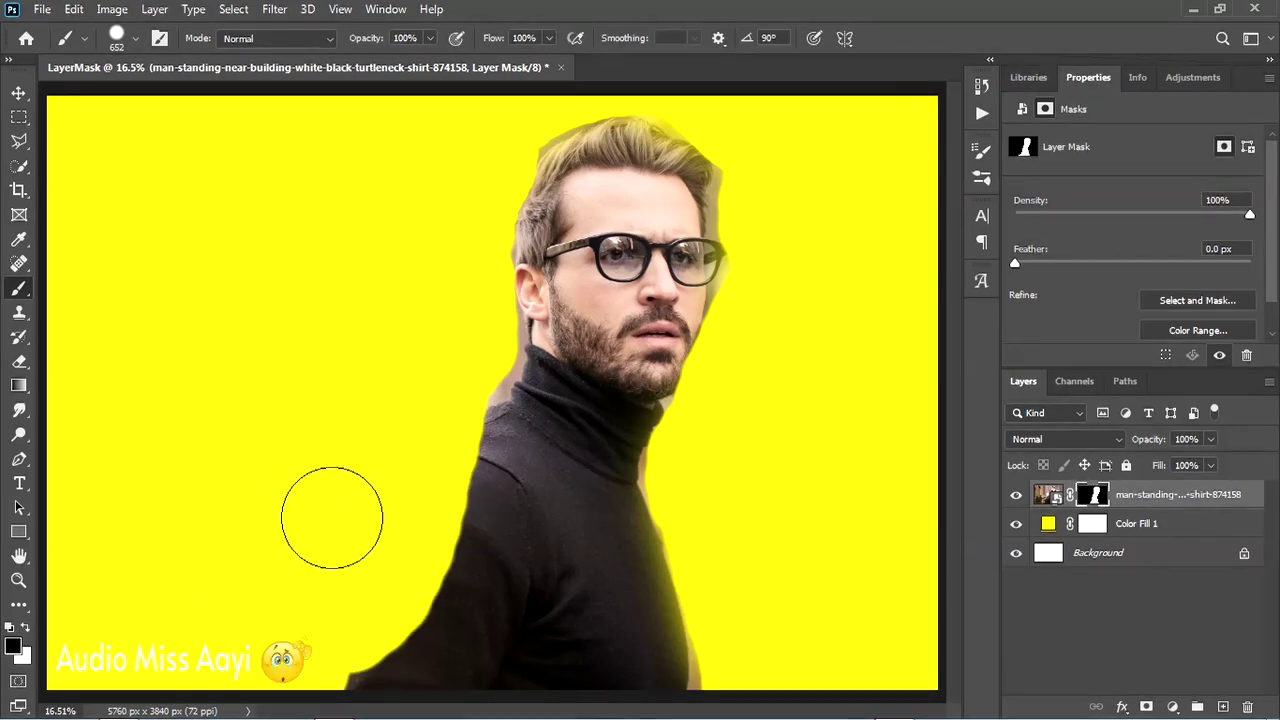
pyautogui.moveTo(341, 513)
pyautogui.mouseDown()
pyautogui.moveTo(471, 529)
pyautogui.moveTo(500, 580)
pyautogui.moveTo(457, 600)
pyautogui.moveTo(434, 650)
pyautogui.moveTo(394, 674)
pyautogui.moveTo(411, 677)
pyautogui.mouseUp()
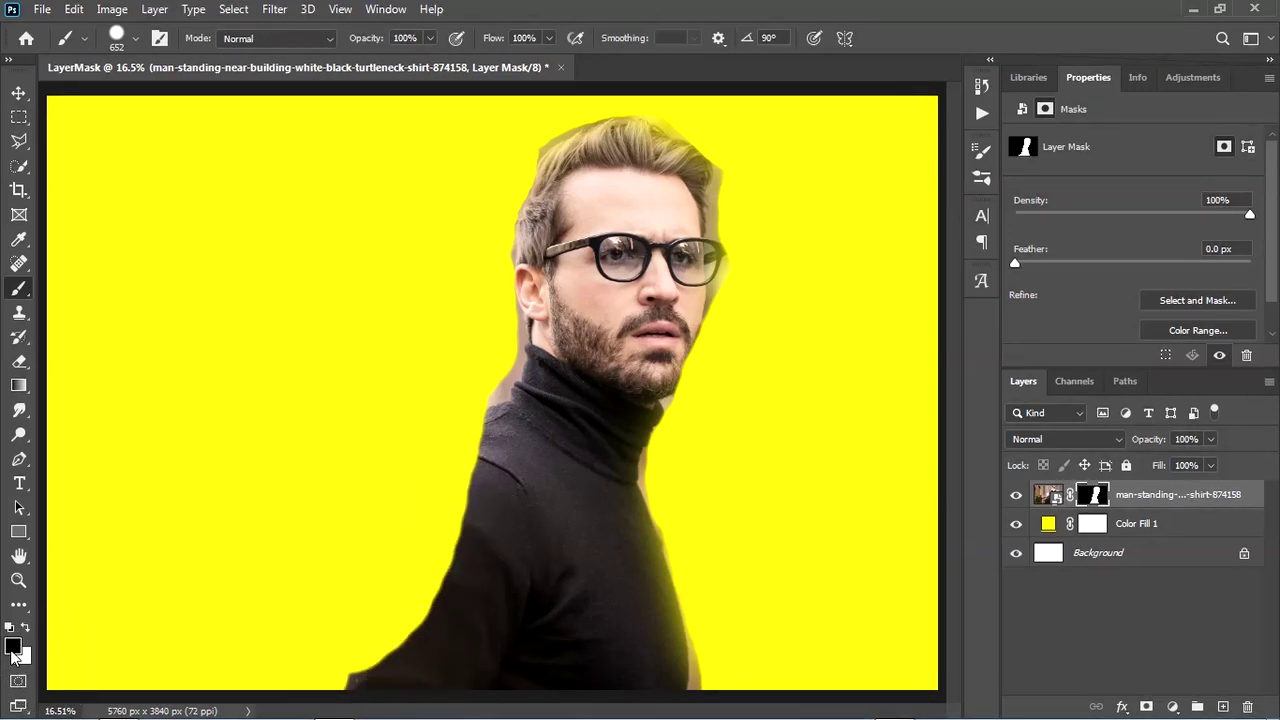
pyautogui.press('x')
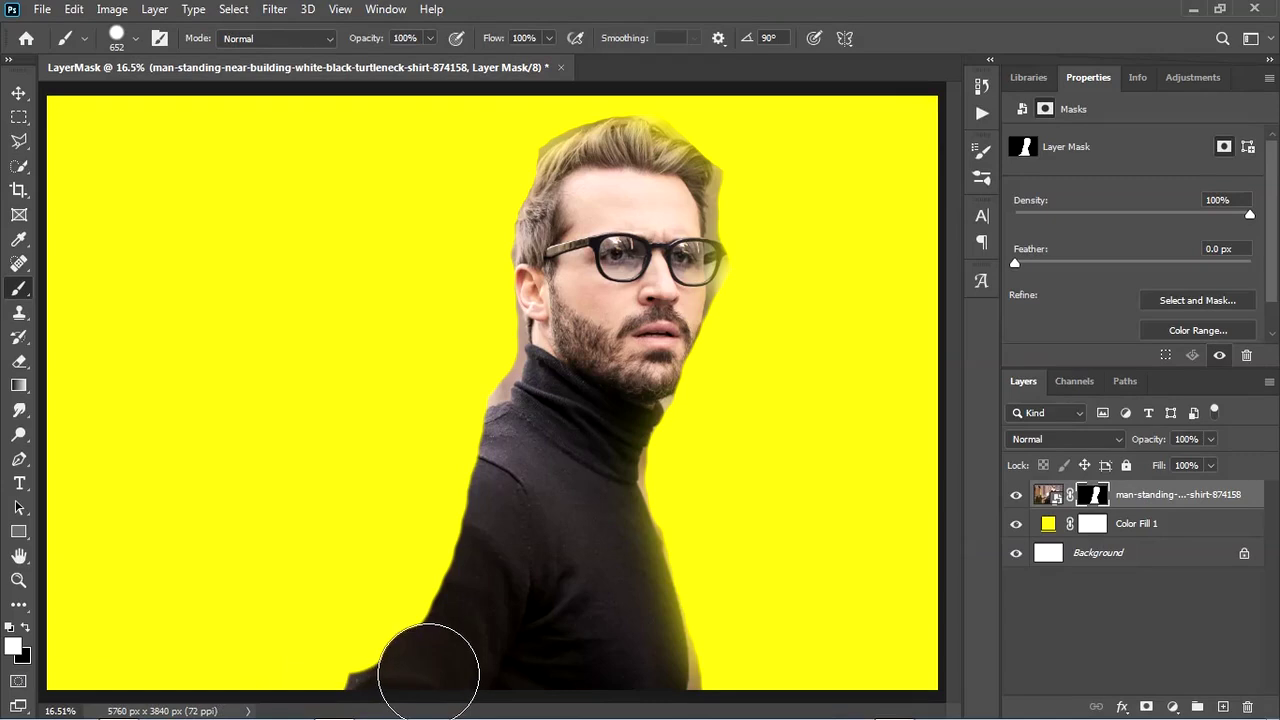
# - Restore the sweater's left shoulder and arm, then mask the beige shoulder fringe with a 234 px brush
pyautogui.moveTo(437, 652)
pyautogui.mouseDown()
pyautogui.moveTo(460, 600)
pyautogui.moveTo(545, 570)
pyautogui.mouseUp()
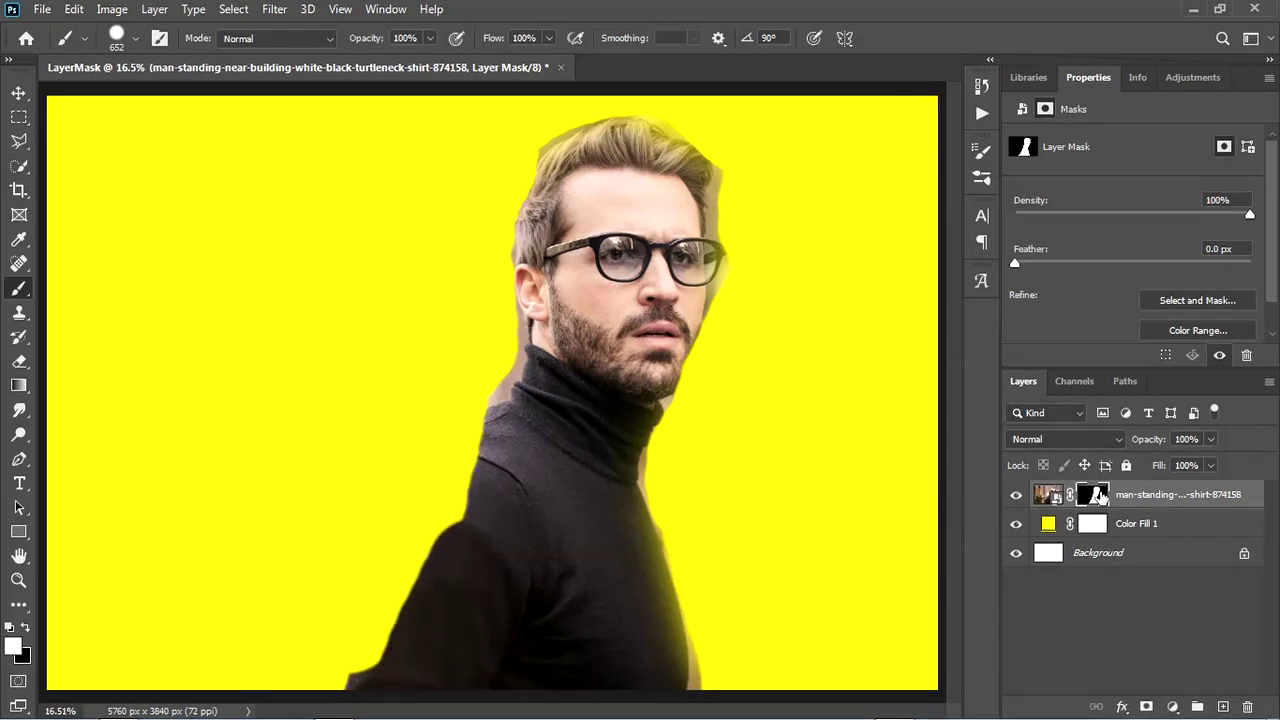
pyautogui.moveTo(491, 609)
pyautogui.mouseDown()
pyautogui.moveTo(477, 514)
pyautogui.moveTo(513, 448)
pyautogui.moveTo(418, 606)
pyautogui.moveTo(400, 668)
pyautogui.moveTo(443, 534)
pyautogui.moveTo(394, 666)
pyautogui.moveTo(397, 615)
pyautogui.moveTo(457, 491)
pyautogui.moveTo(449, 503)
pyautogui.moveTo(486, 471)
pyautogui.moveTo(423, 529)
pyautogui.moveTo(303, 584)
pyautogui.mouseUp()
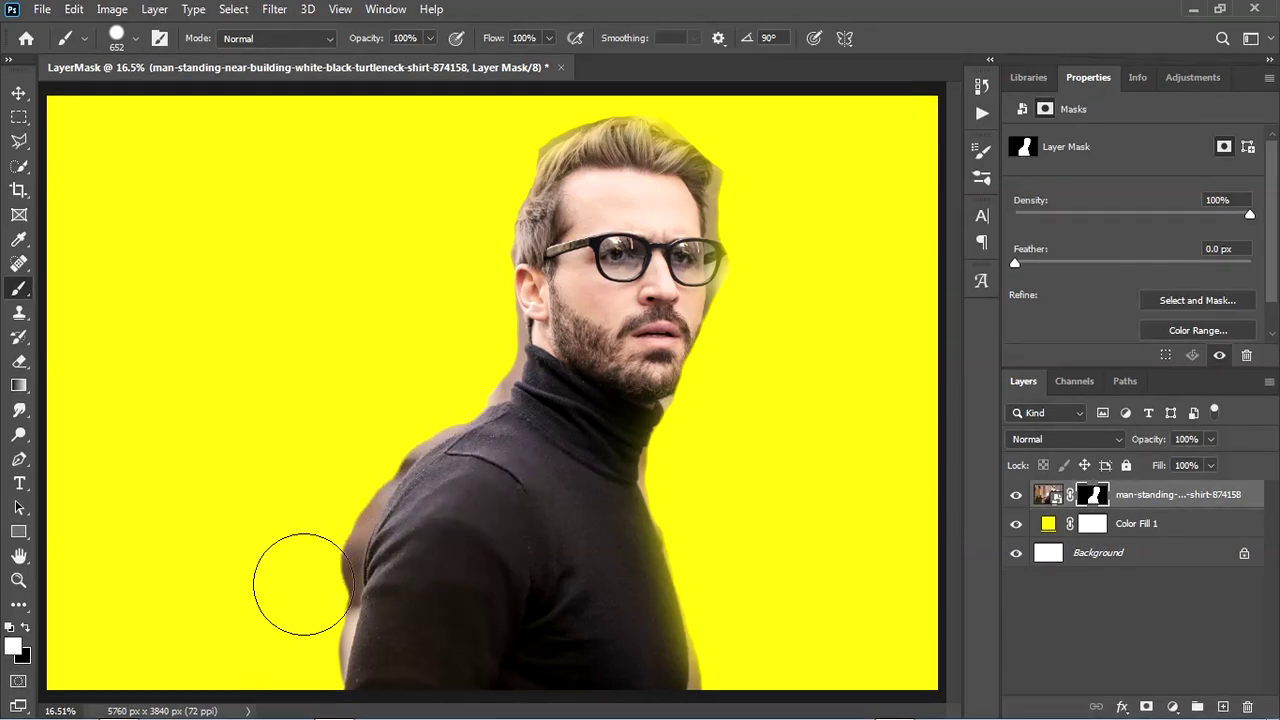
pyautogui.scroll(5, 303, 584)
pyautogui.moveTo(390, 475); pyautogui.dragTo(303, 517)
pyautogui.moveTo(409, 457)
pyautogui.mouseDown()
pyautogui.moveTo(403, 543)
pyautogui.moveTo(425, 483)
pyautogui.mouseUp()
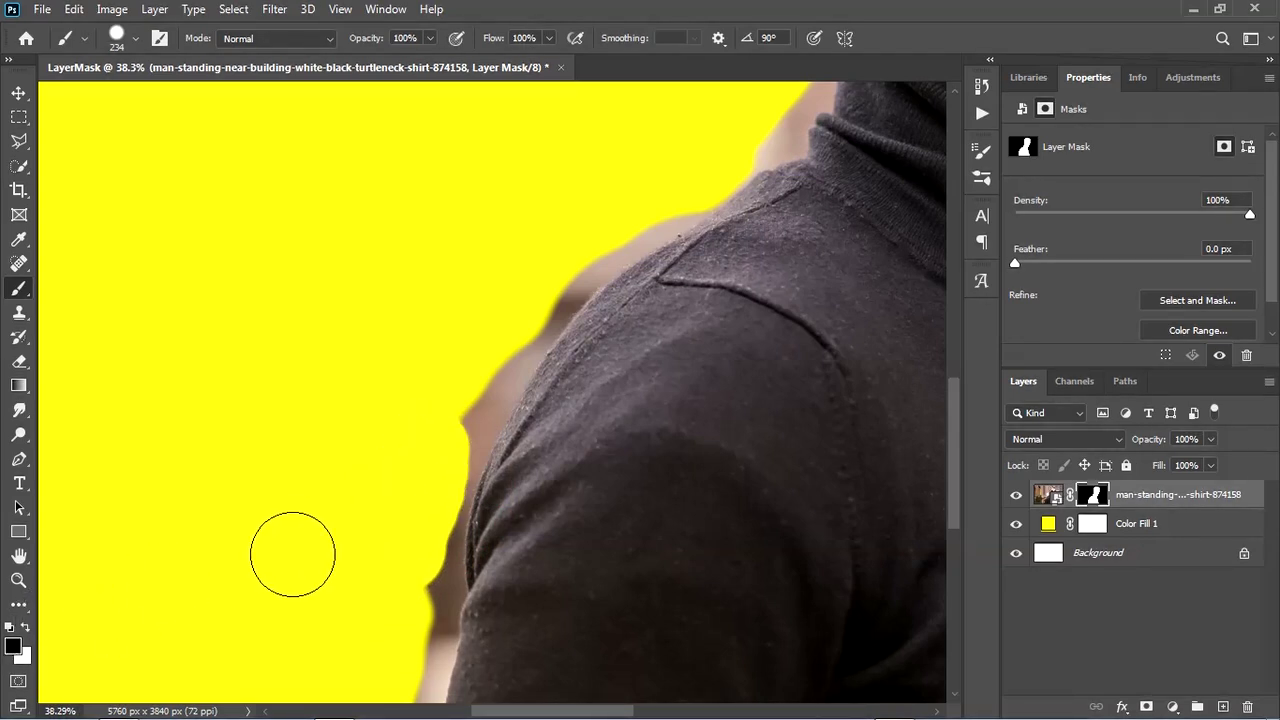
pyautogui.moveTo(400, 529)
pyautogui.mouseDown()
pyautogui.moveTo(417, 534)
pyautogui.moveTo(410, 628)
pyautogui.moveTo(434, 466)
pyautogui.moveTo(463, 386)
pyautogui.moveTo(636, 190)
pyautogui.mouseUp()
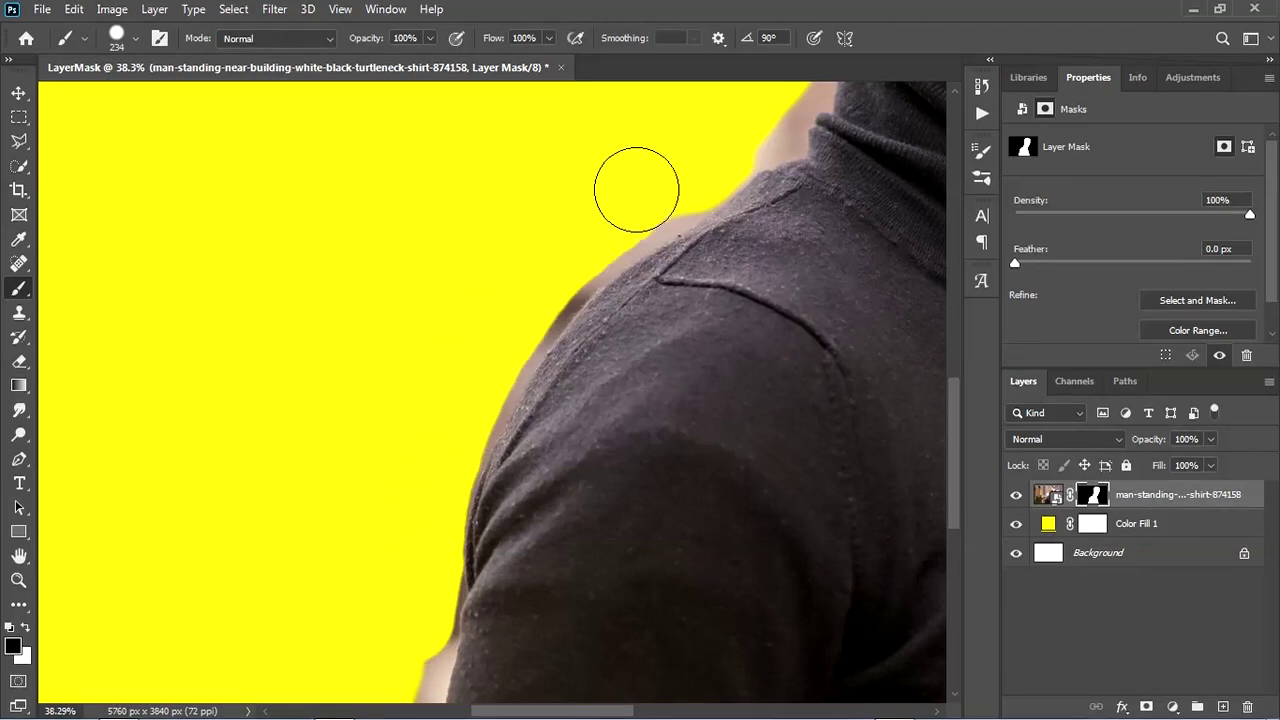
pyautogui.hotkey('ctrl', '0')
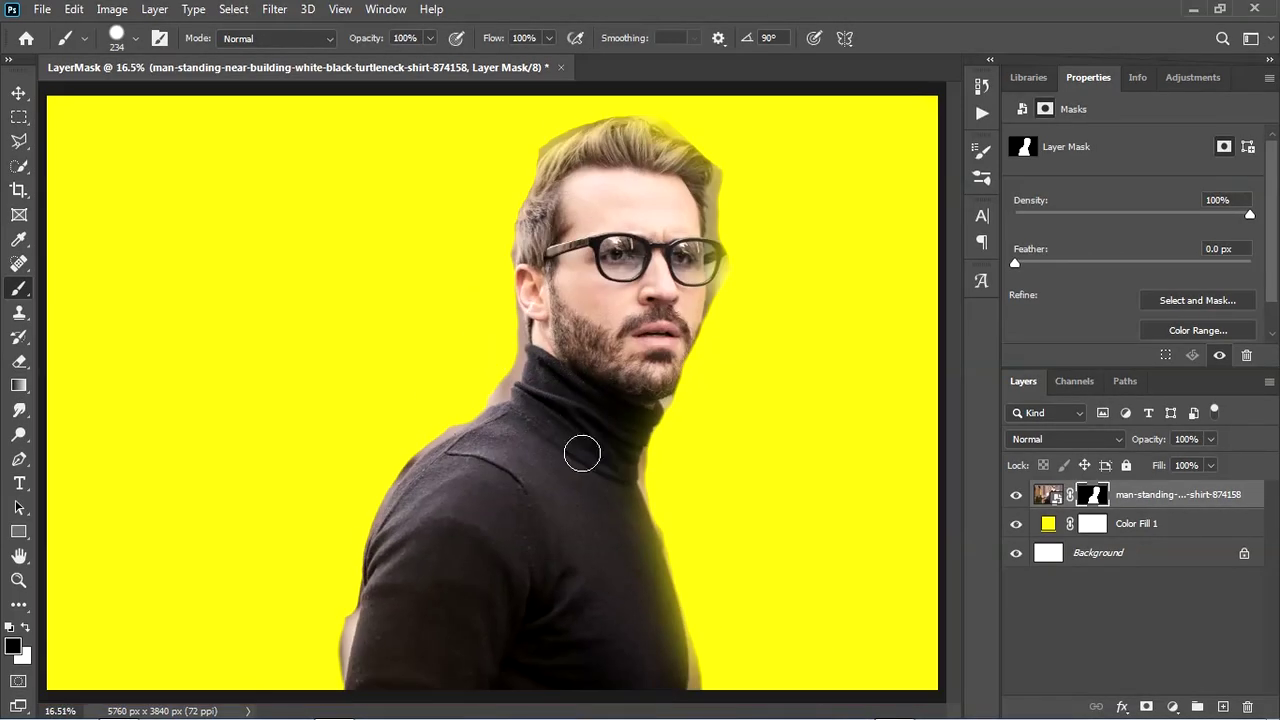
# - Delete the photo layer's mask so the full blurred street background shows again
pyautogui.rightClick(1094, 498)
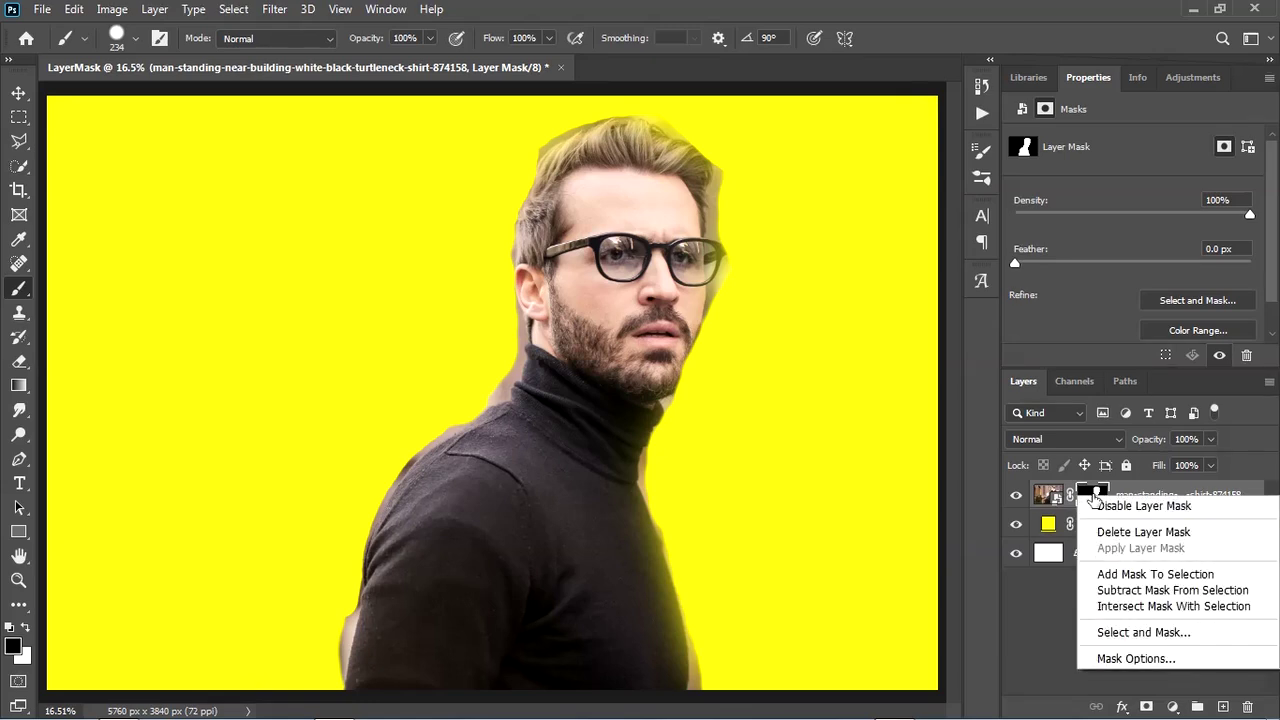
pyautogui.click(1140, 530)
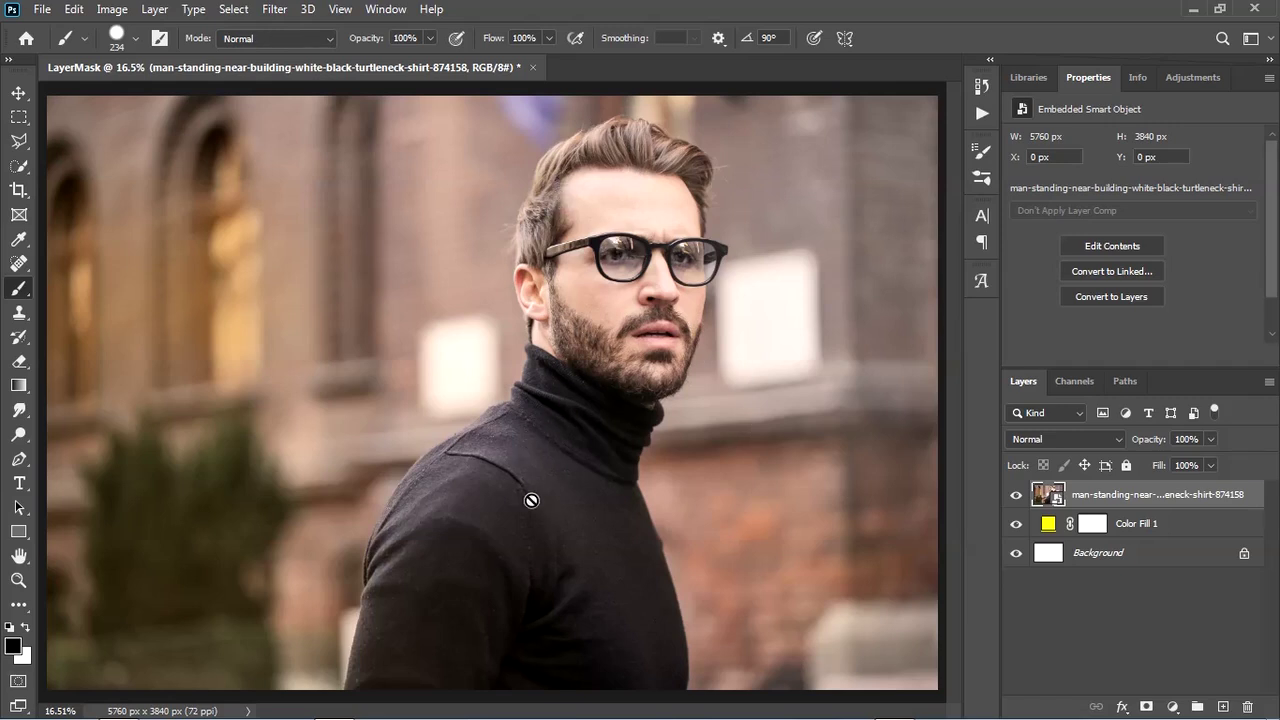
pyautogui.click(20, 170)
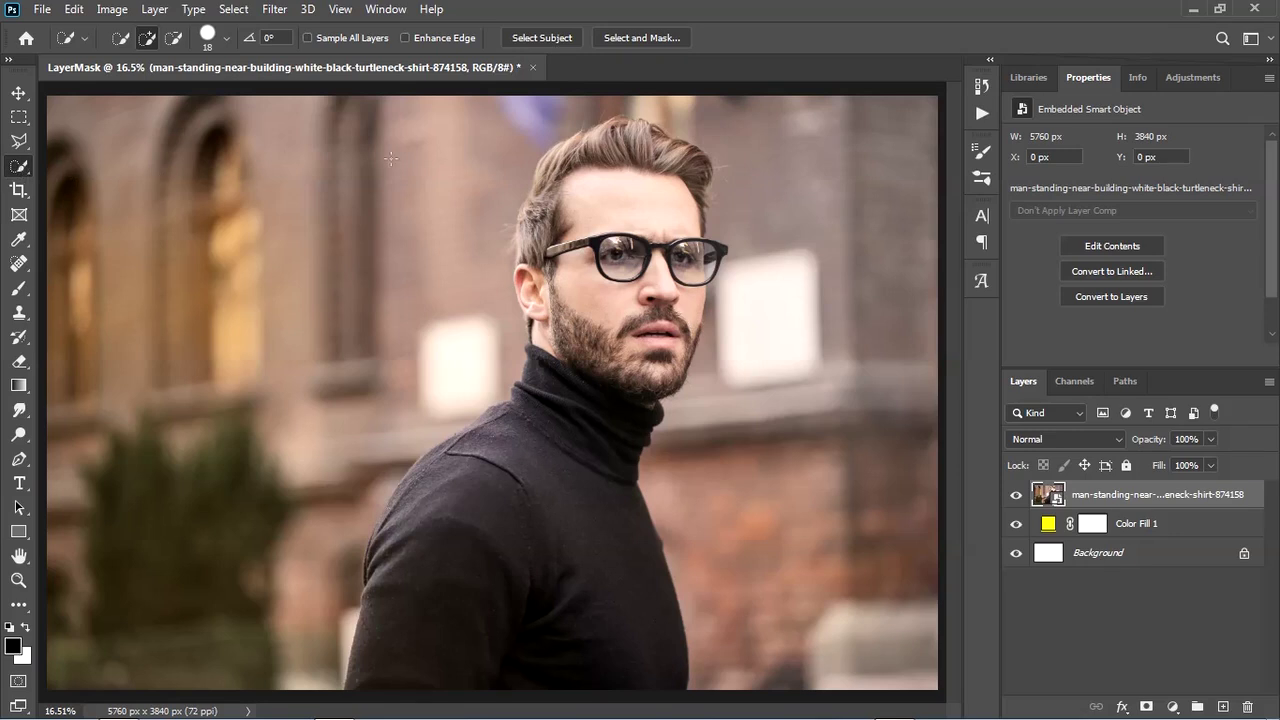
# - Select the man with Select Subject and turn that selection into the photo's layer mask
pyautogui.click(544, 40)
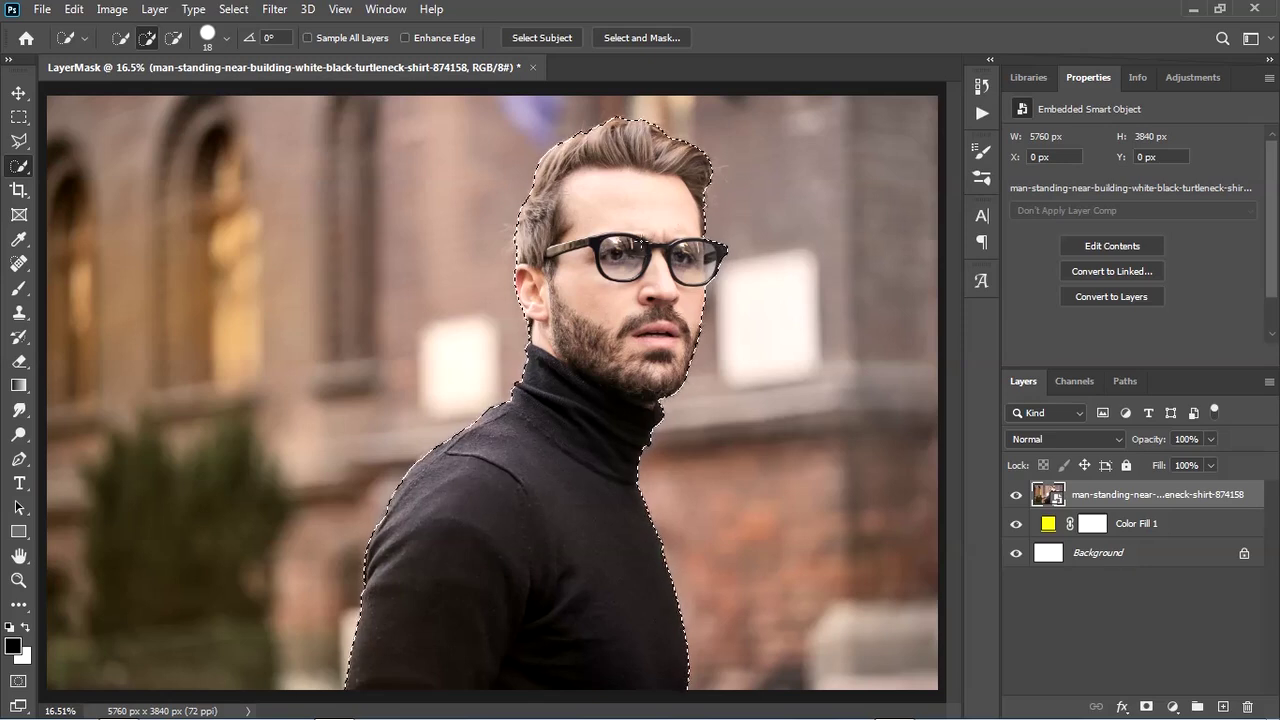
pyautogui.click(1147, 706)
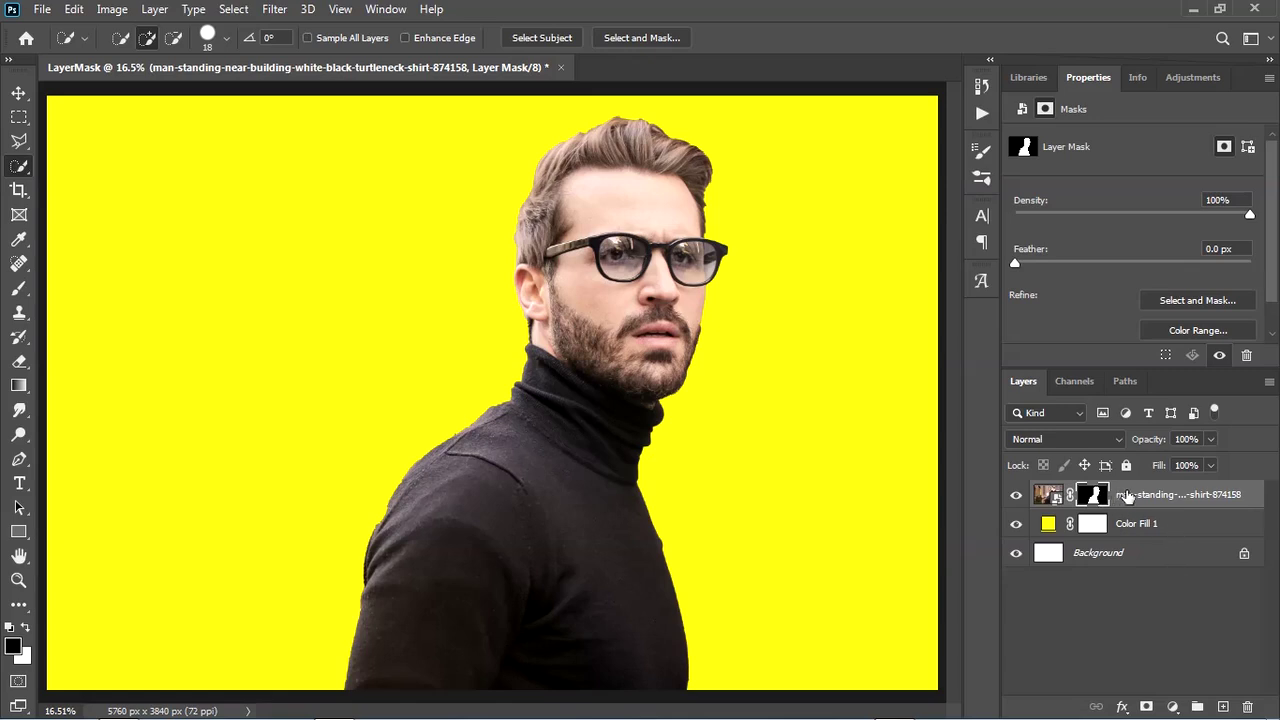
# - Switch the Layers panel to Large Thumbnails, widen the side panels and zoom in on the shoulder
pyautogui.rightClick(1066, 497)
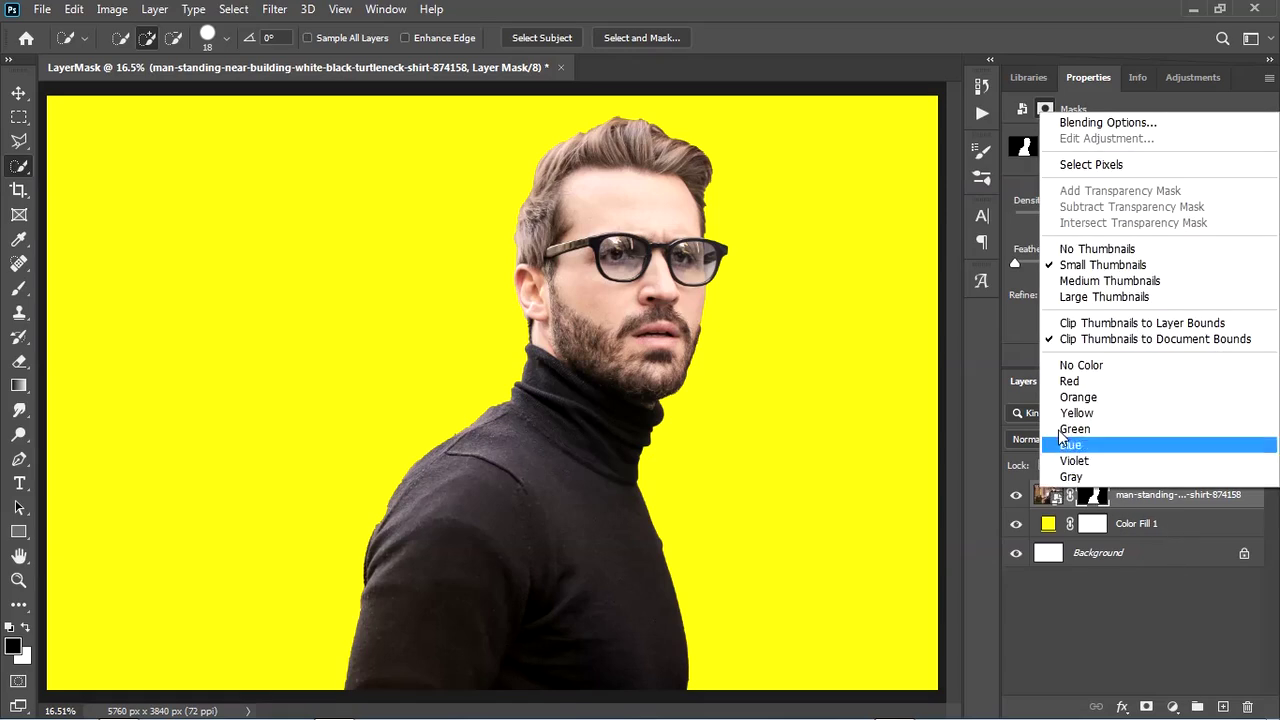
pyautogui.click(1098, 298)
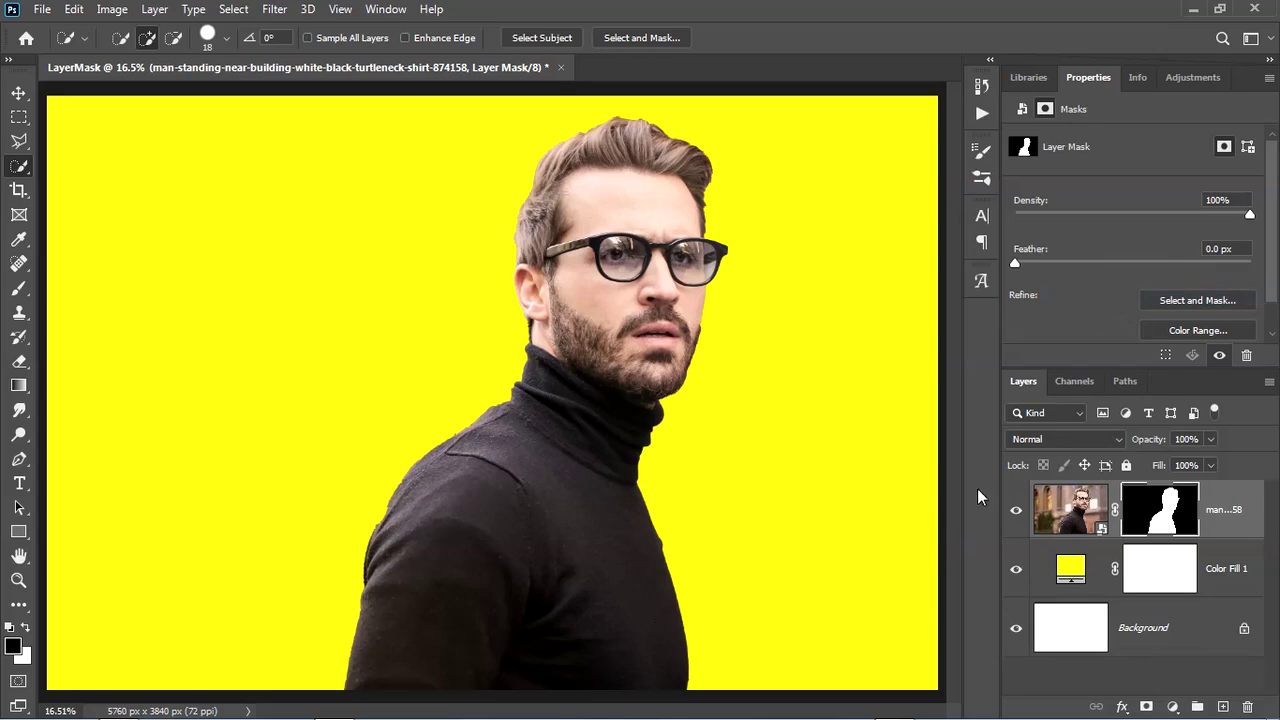
pyautogui.moveTo(1001, 474); pyautogui.dragTo(906, 474)
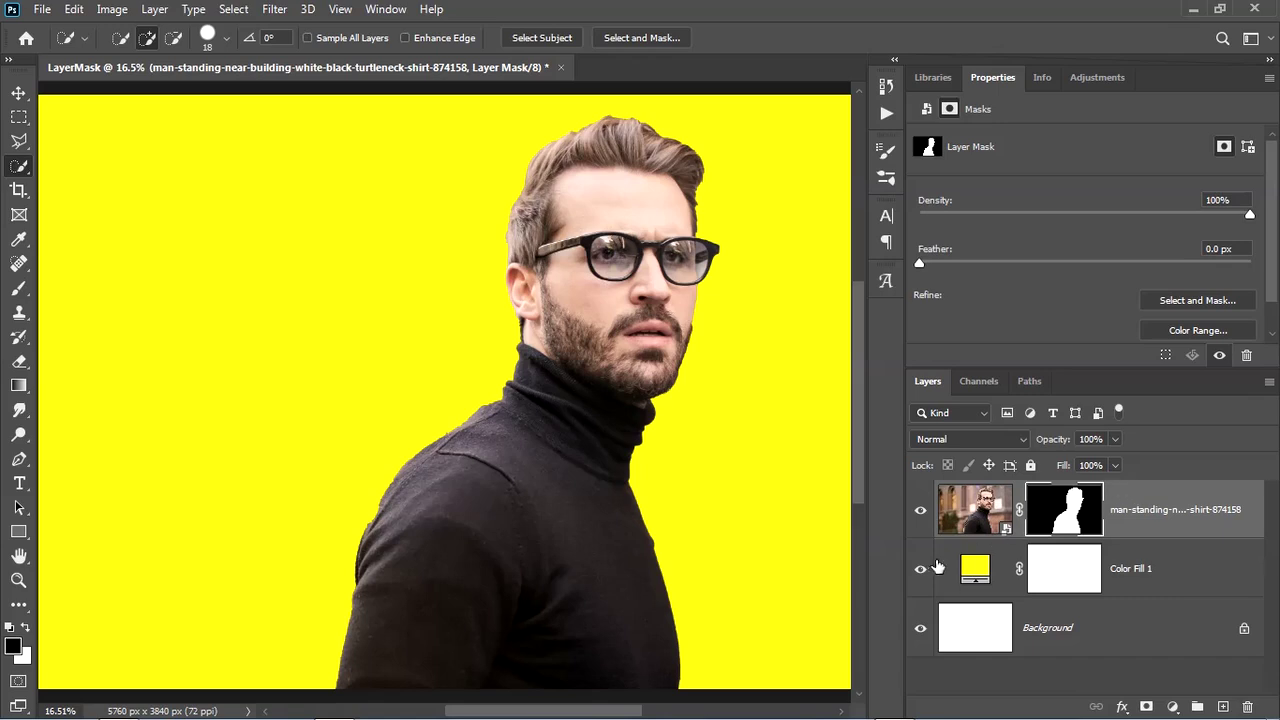
pyautogui.scroll(5, 328, 527)
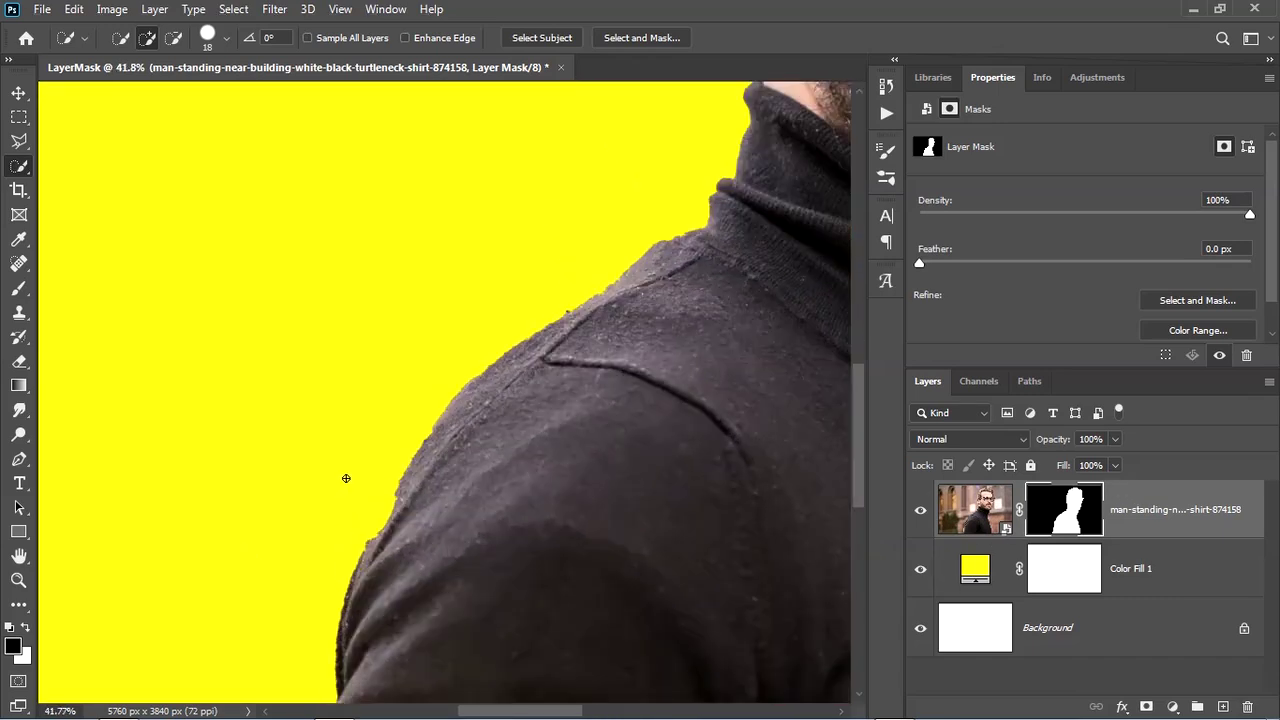
pyautogui.scroll(2, 394, 505)
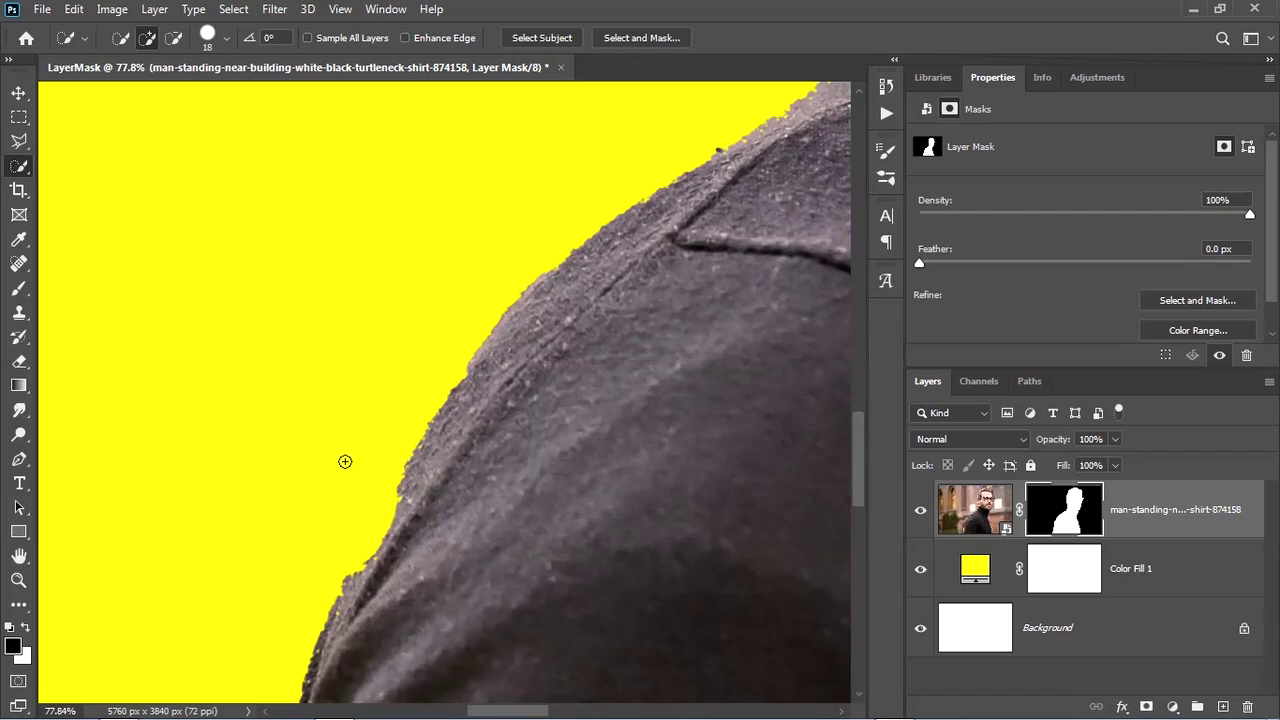
# - Pick the Brush tool at 26 px with white as the foreground colour
pyautogui.press('b')
pyautogui.moveTo(402, 528); pyautogui.dragTo(386, 541)
pyautogui.moveTo(464, 441); pyautogui.dragTo(452, 447)
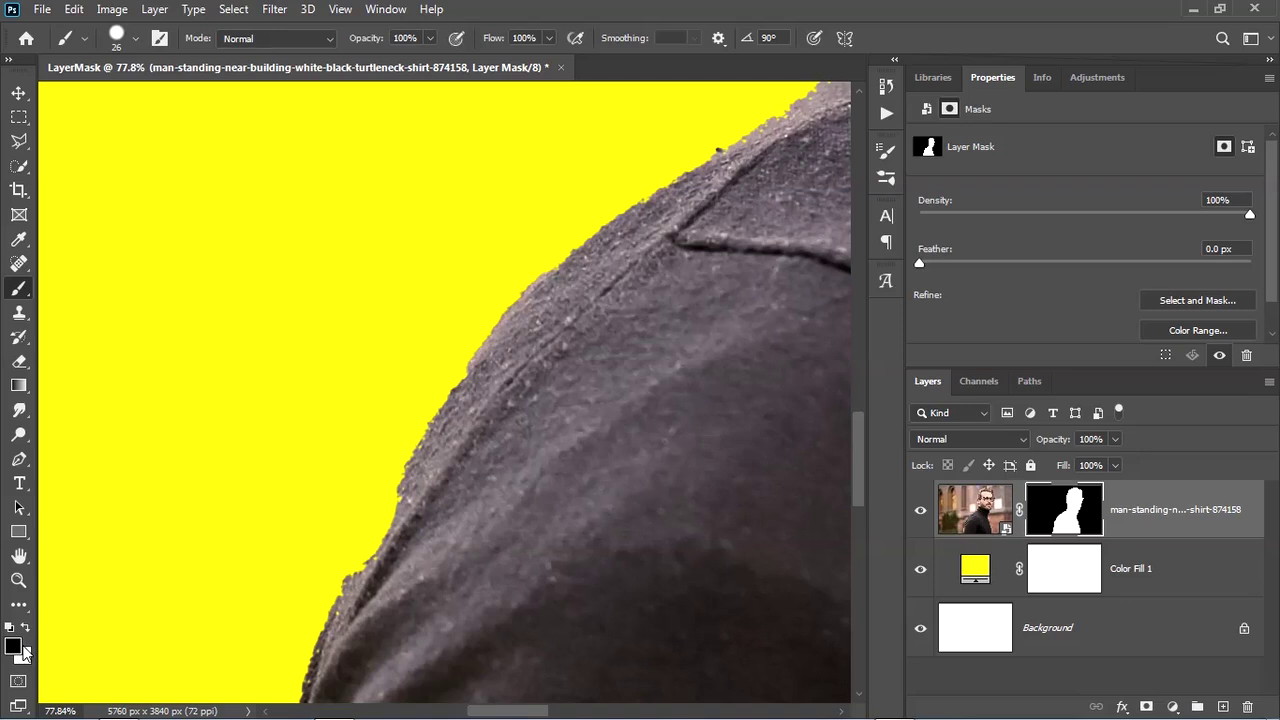
pyautogui.press('x')
# - Paint the shoulder edge back into the man's mask, then fit the image on screen
pyautogui.moveTo(350, 591)
pyautogui.mouseDown()
pyautogui.moveTo(496, 339)
pyautogui.moveTo(627, 222)
pyautogui.mouseUp()
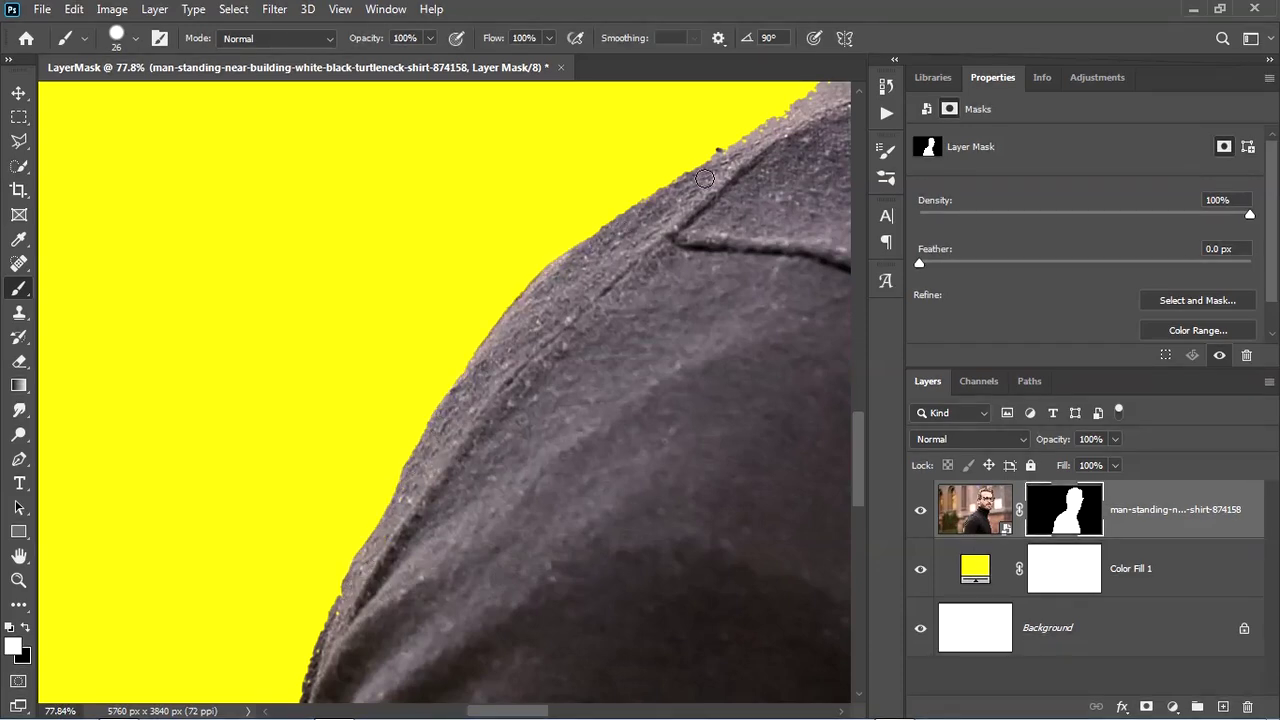
pyautogui.moveTo(710, 245); pyautogui.dragTo(430, 468)
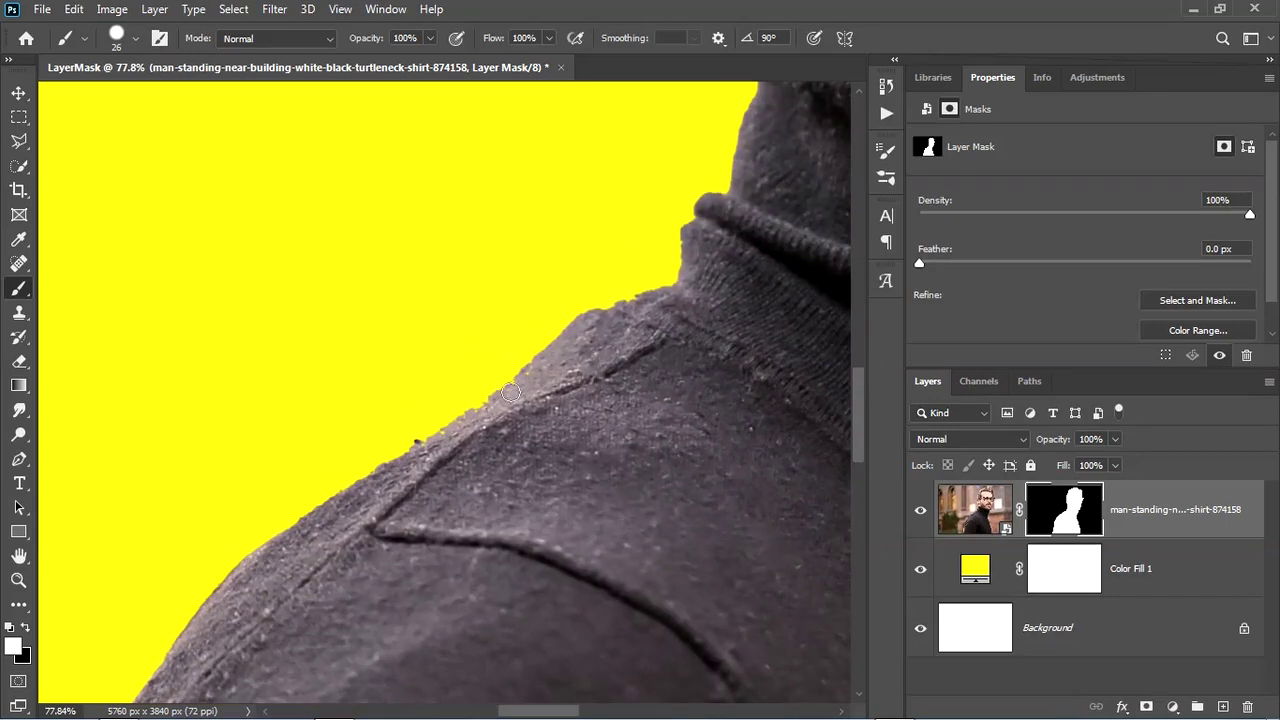
pyautogui.moveTo(455, 436)
pyautogui.mouseDown()
pyautogui.moveTo(490, 393)
pyautogui.moveTo(591, 328)
pyautogui.mouseUp()
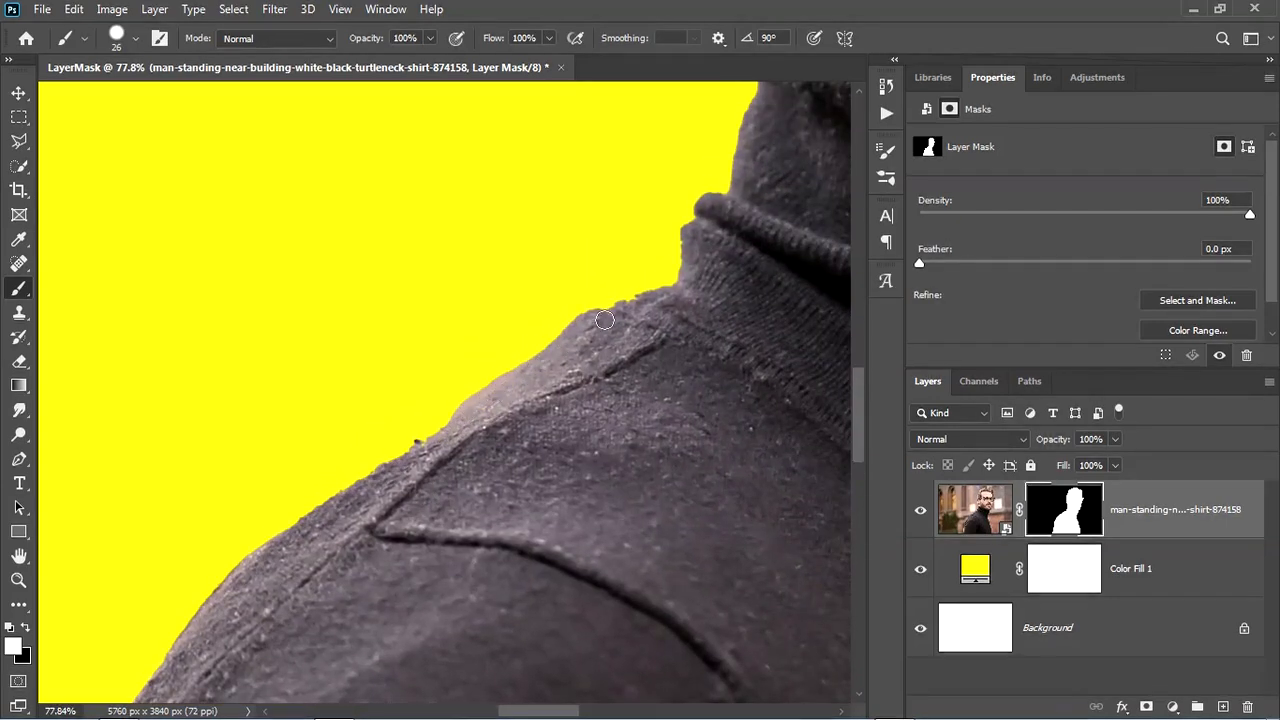
pyautogui.hotkey('ctrl', '0')
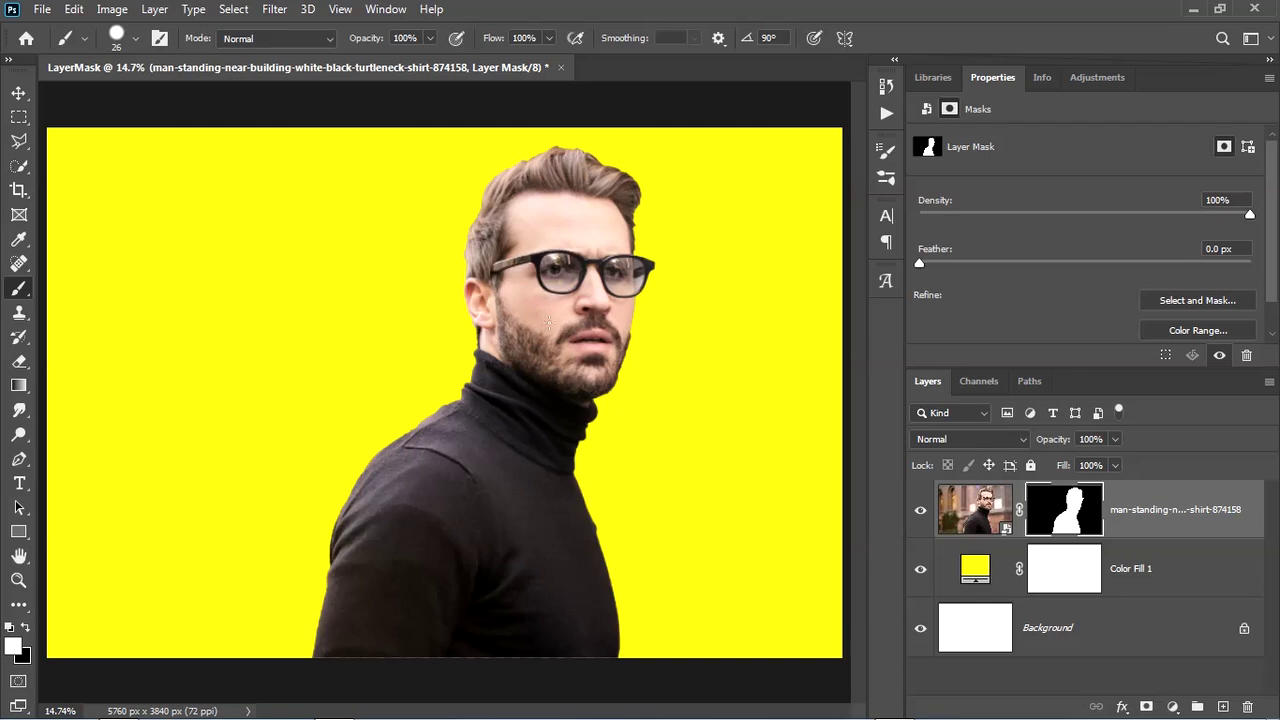
# - Drag the man layer with the Move tool, ending slightly left near centre, then unlink its mask
pyautogui.scroll(10, 575, 150)
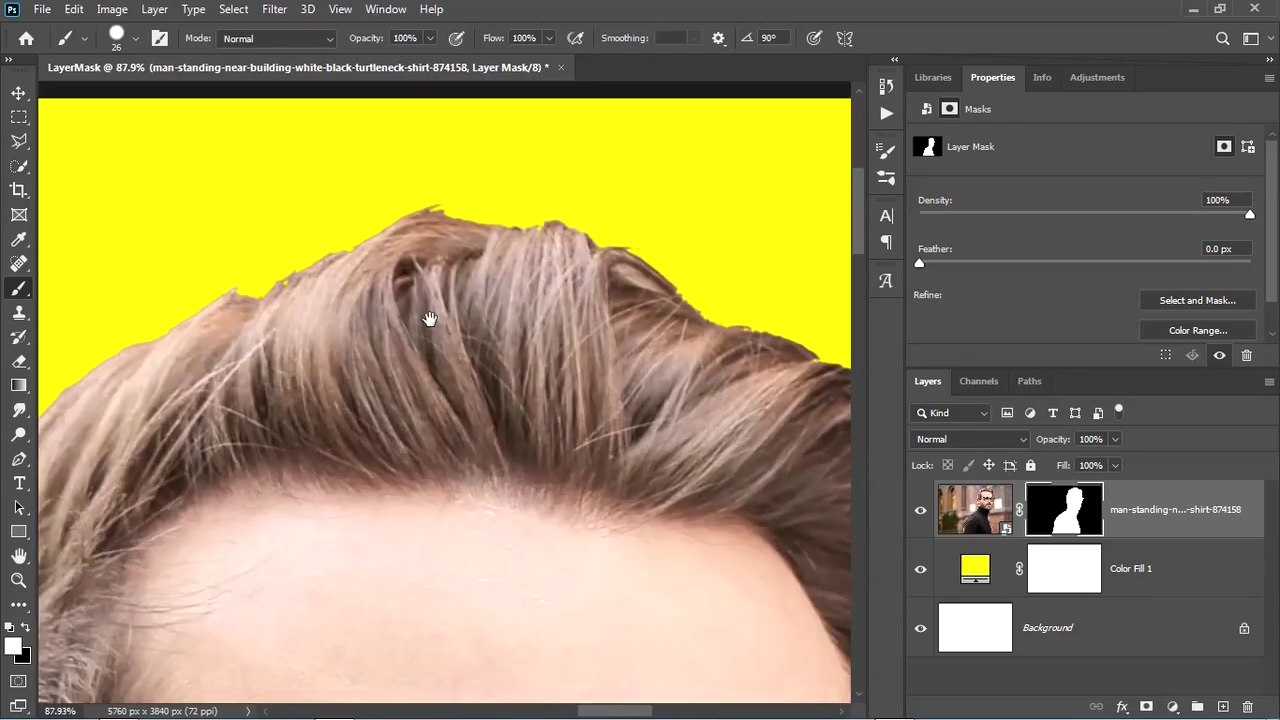
pyautogui.hotkey('ctrl', '0')
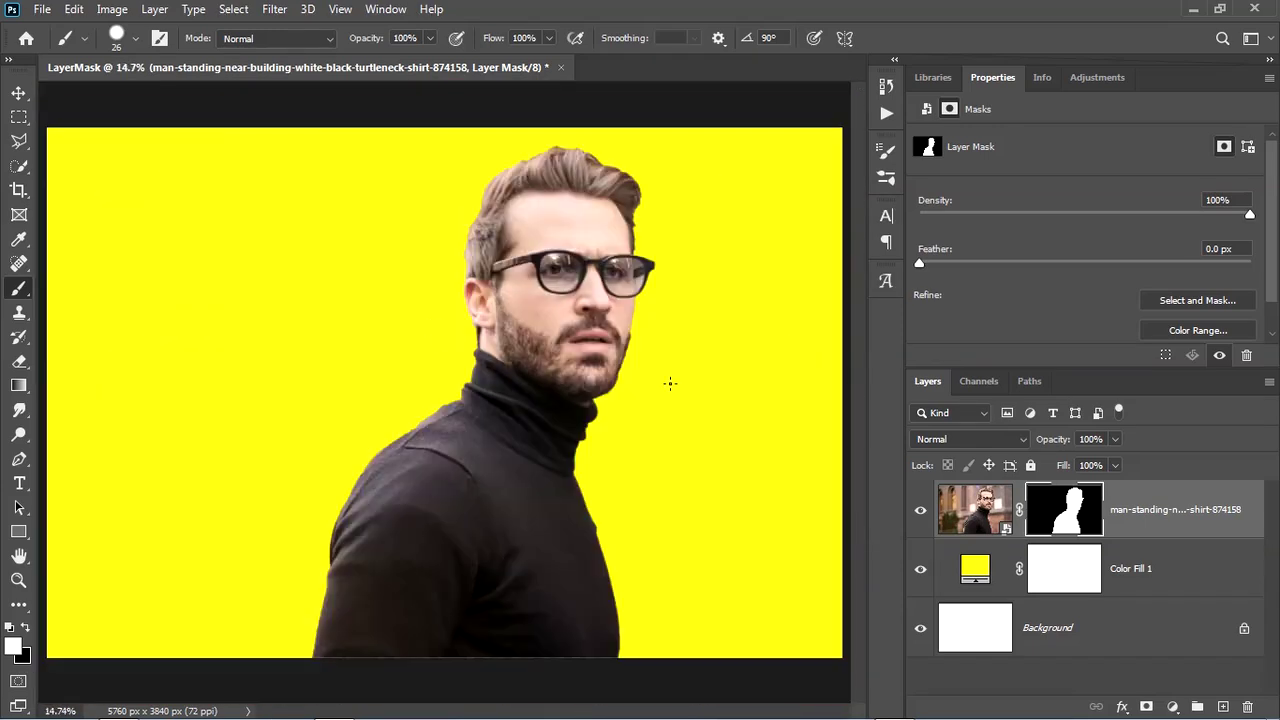
pyautogui.click(18, 93)
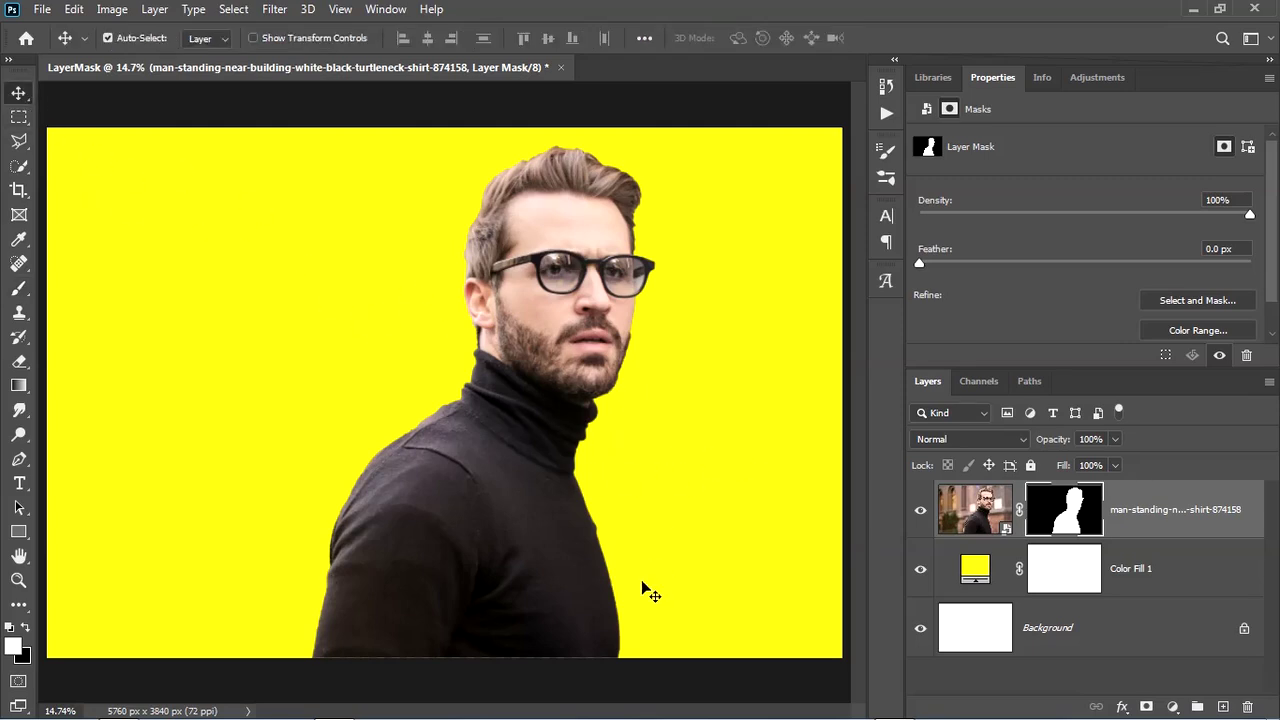
pyautogui.moveTo(510, 575); pyautogui.dragTo(300, 560)
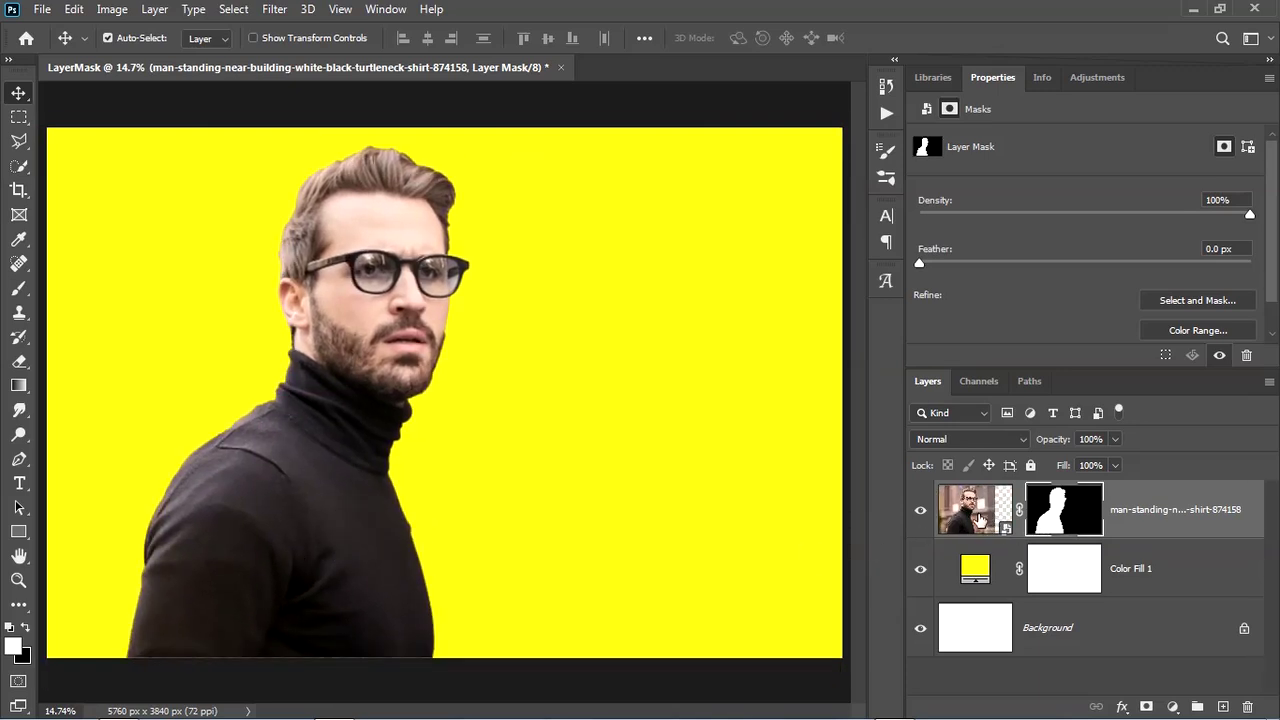
pyautogui.moveTo(340, 513); pyautogui.dragTo(655, 523)
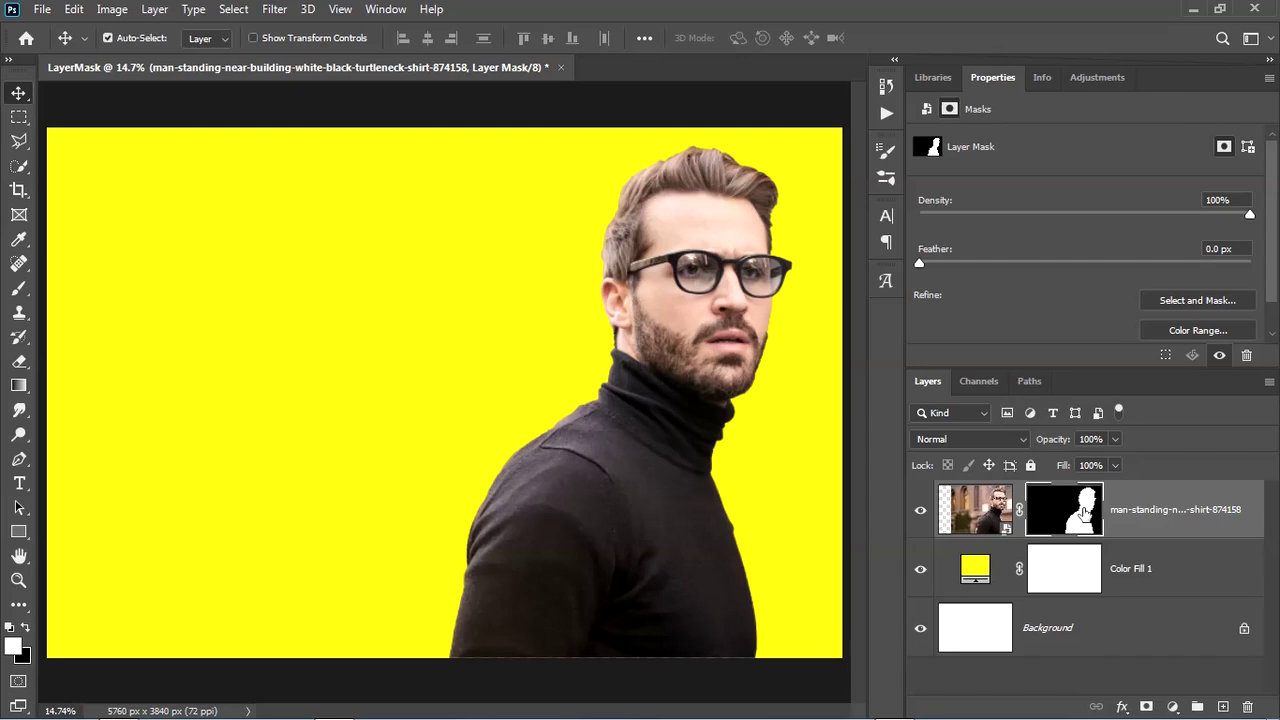
pyautogui.moveTo(612, 524); pyautogui.dragTo(426, 523)
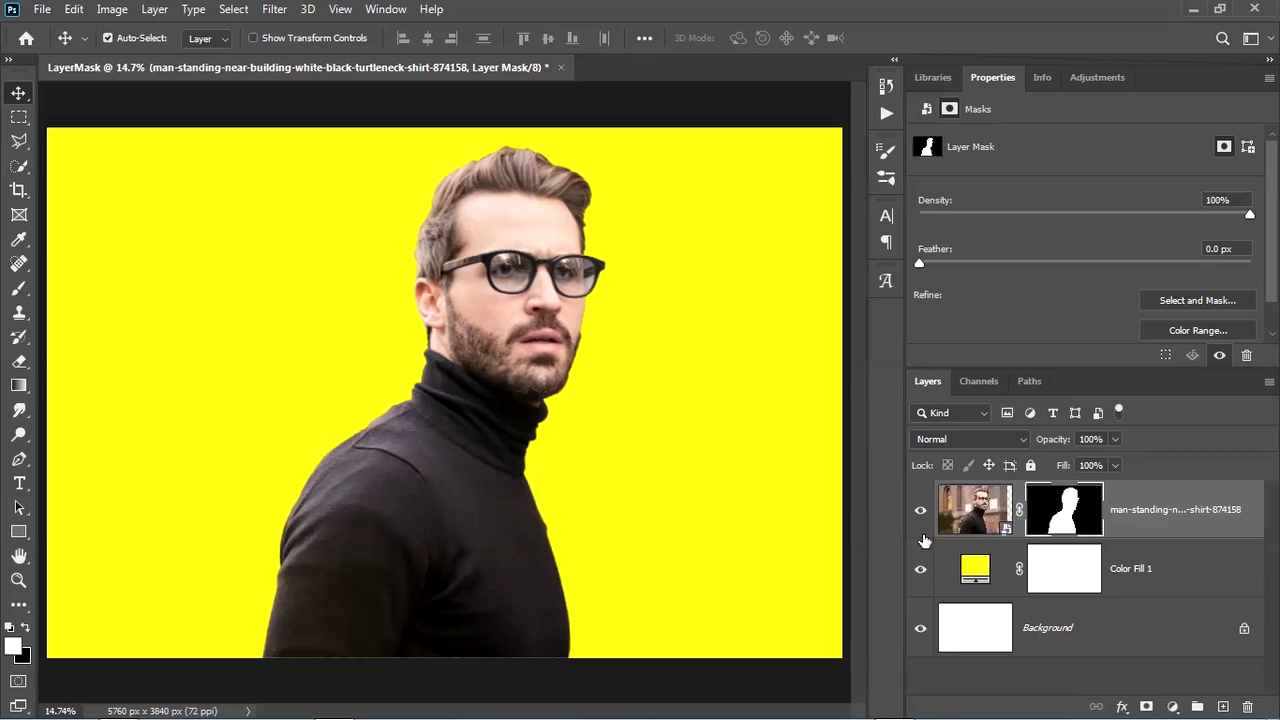
pyautogui.click(1019, 511)
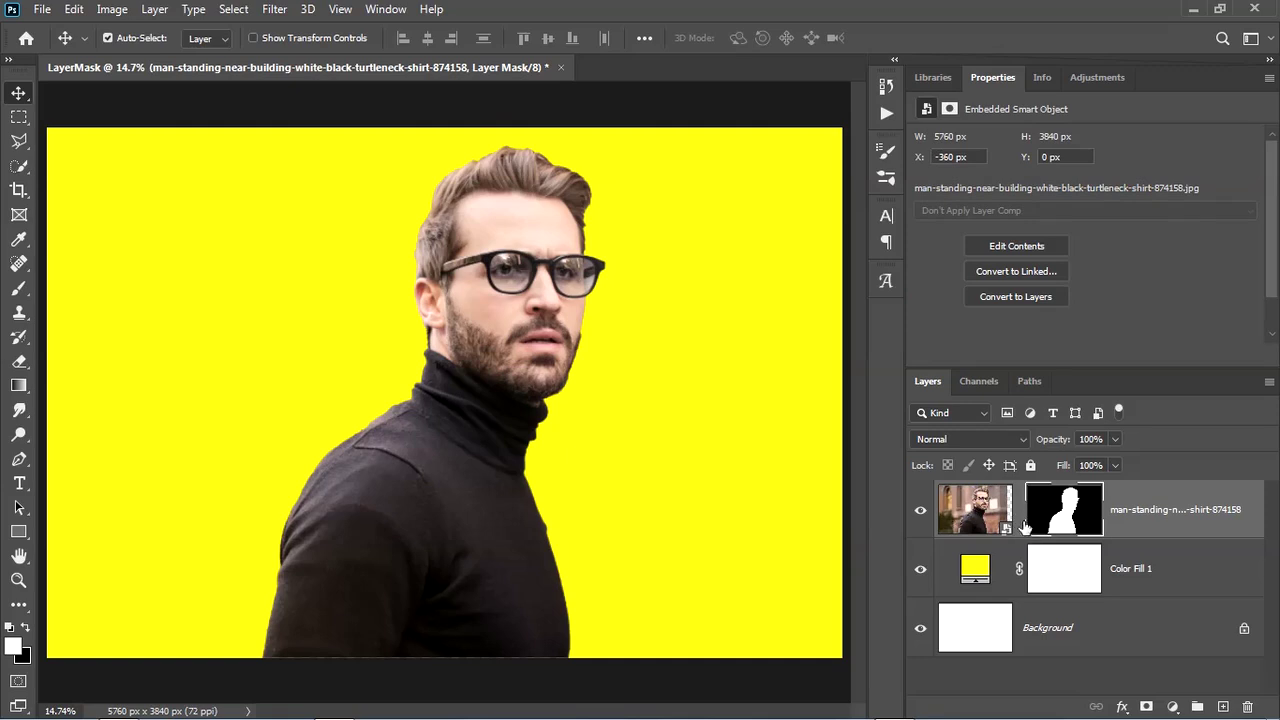
# - Move the photo and its mask independently with the Move tool to test their alignment
pyautogui.click(975, 518)
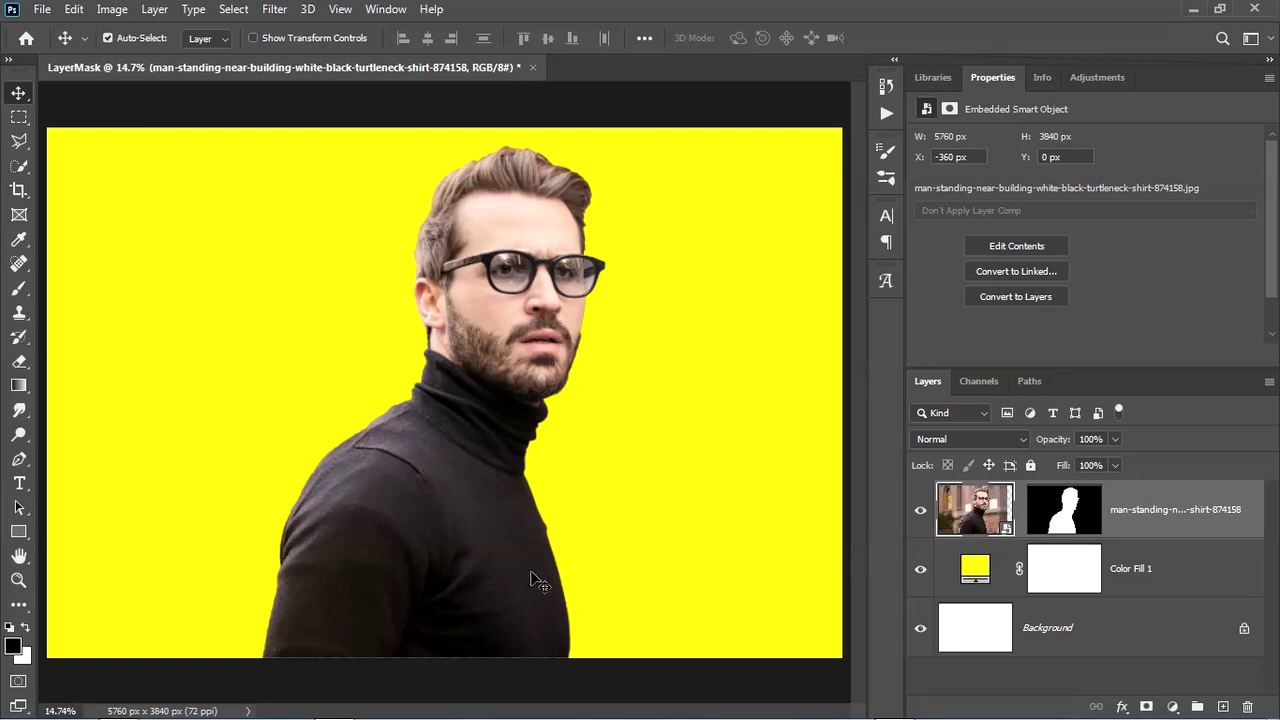
pyautogui.moveTo(473, 530); pyautogui.dragTo(360, 530)
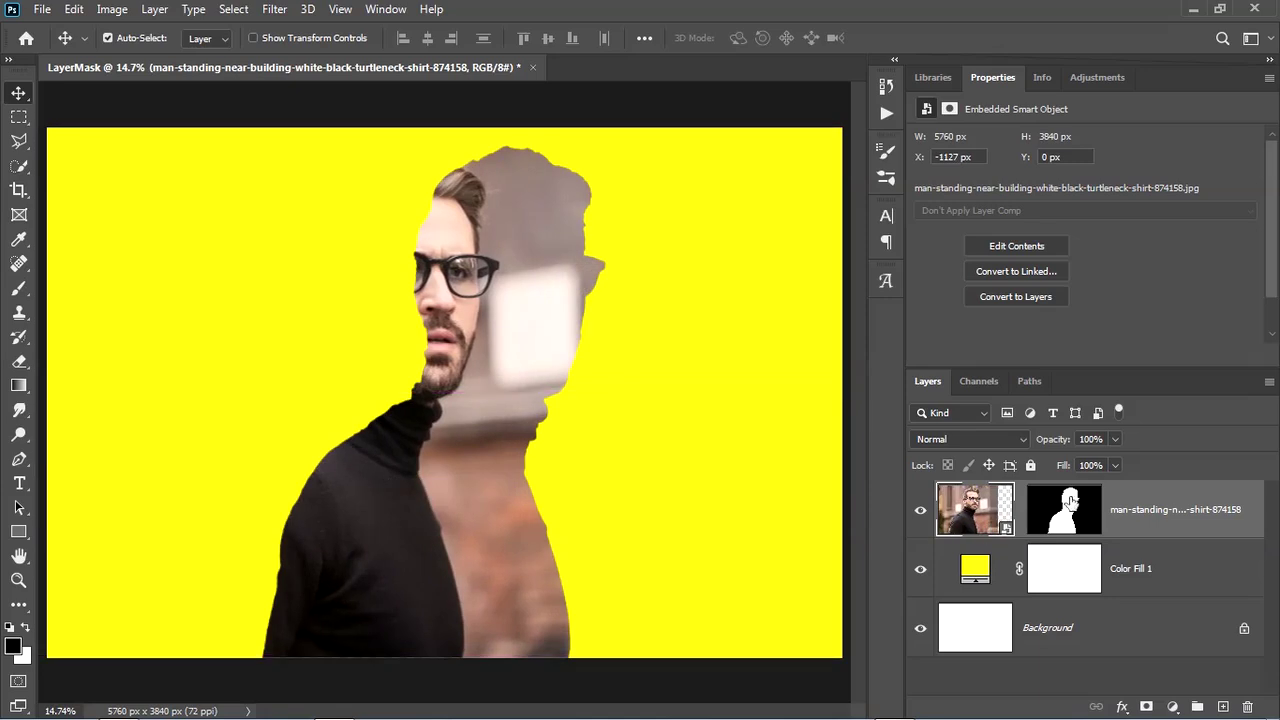
pyautogui.moveTo(486, 551); pyautogui.dragTo(608, 578)
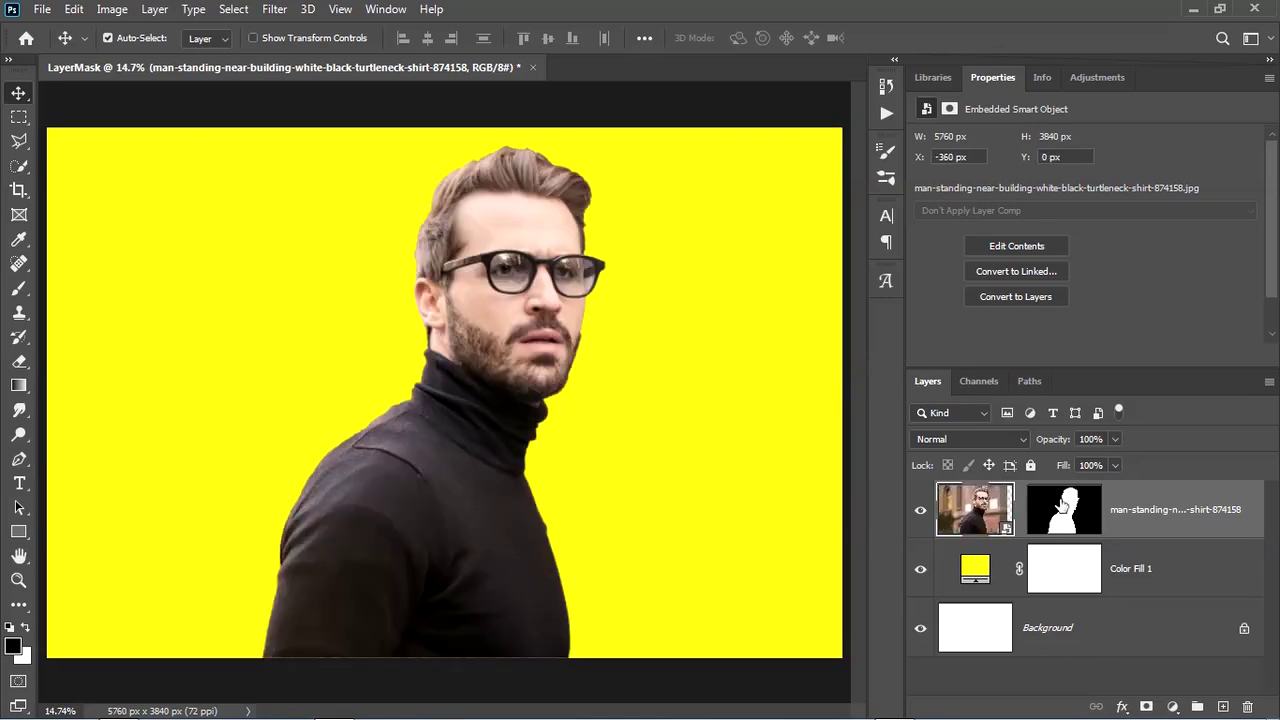
pyautogui.click(1062, 500)
pyautogui.moveTo(465, 472); pyautogui.dragTo(440, 488)
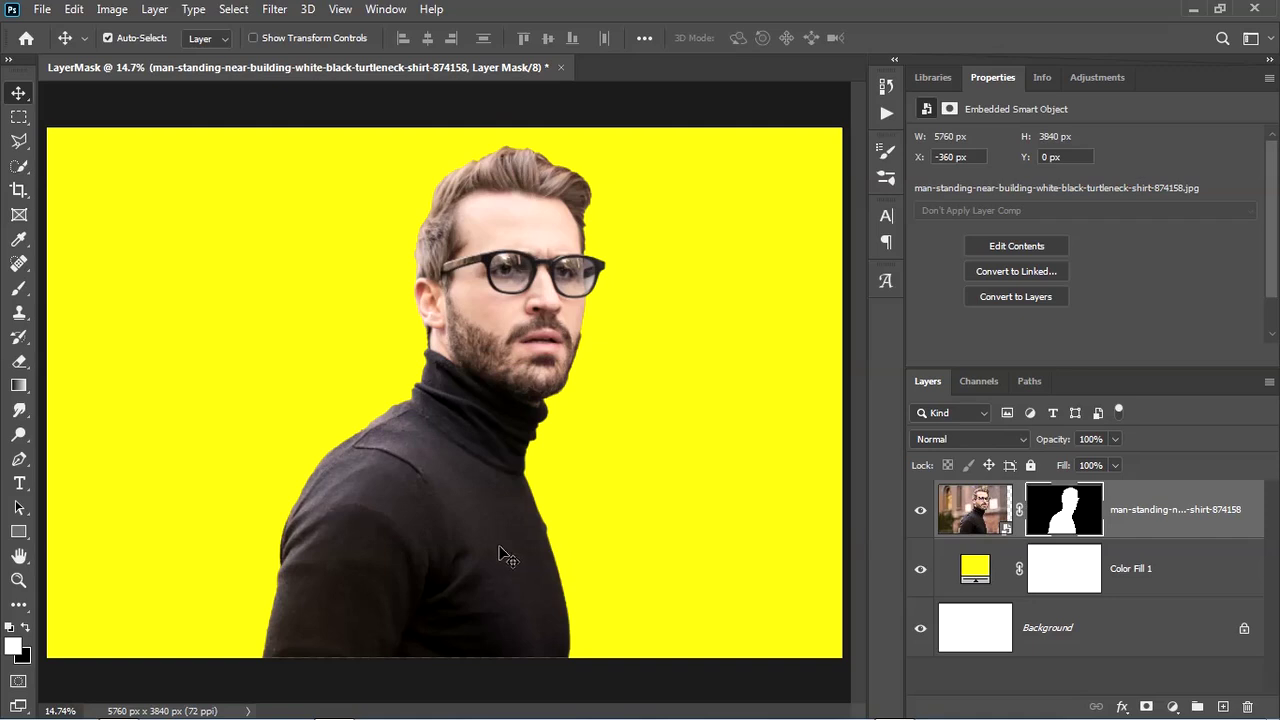
pyautogui.moveTo(460, 572); pyautogui.dragTo(500, 552)
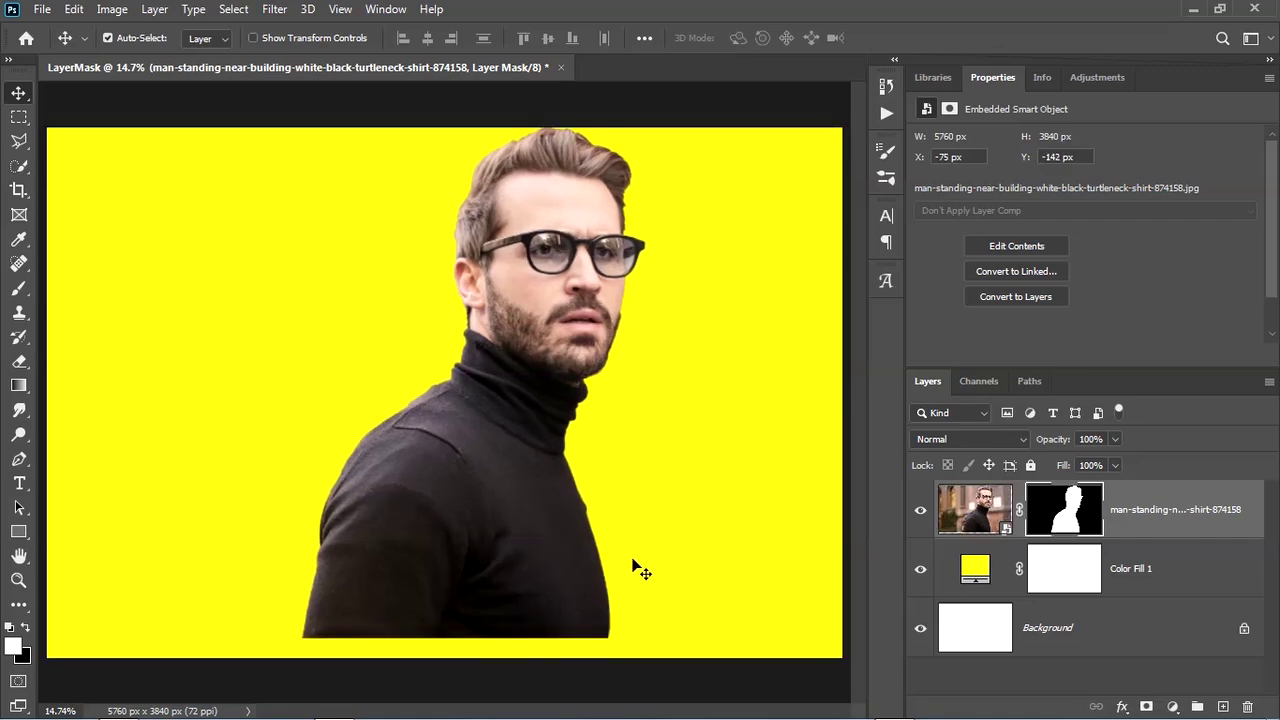
# - Undo the photo and mask shifts, then delete the turtleneck photo layer
pyautogui.hotkey('ctrl', 'z')
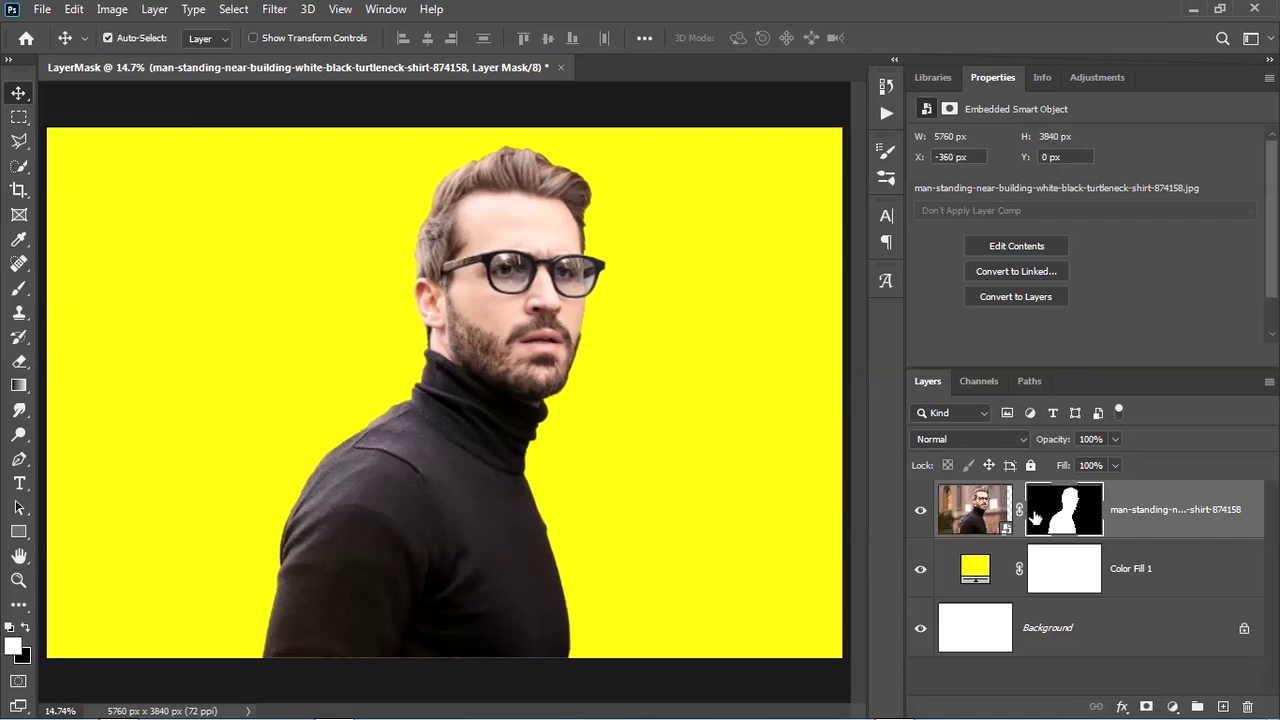
pyautogui.click(985, 512)
pyautogui.moveTo(519, 540); pyautogui.dragTo(532, 540)
pyautogui.hotkey('ctrl', 'z')
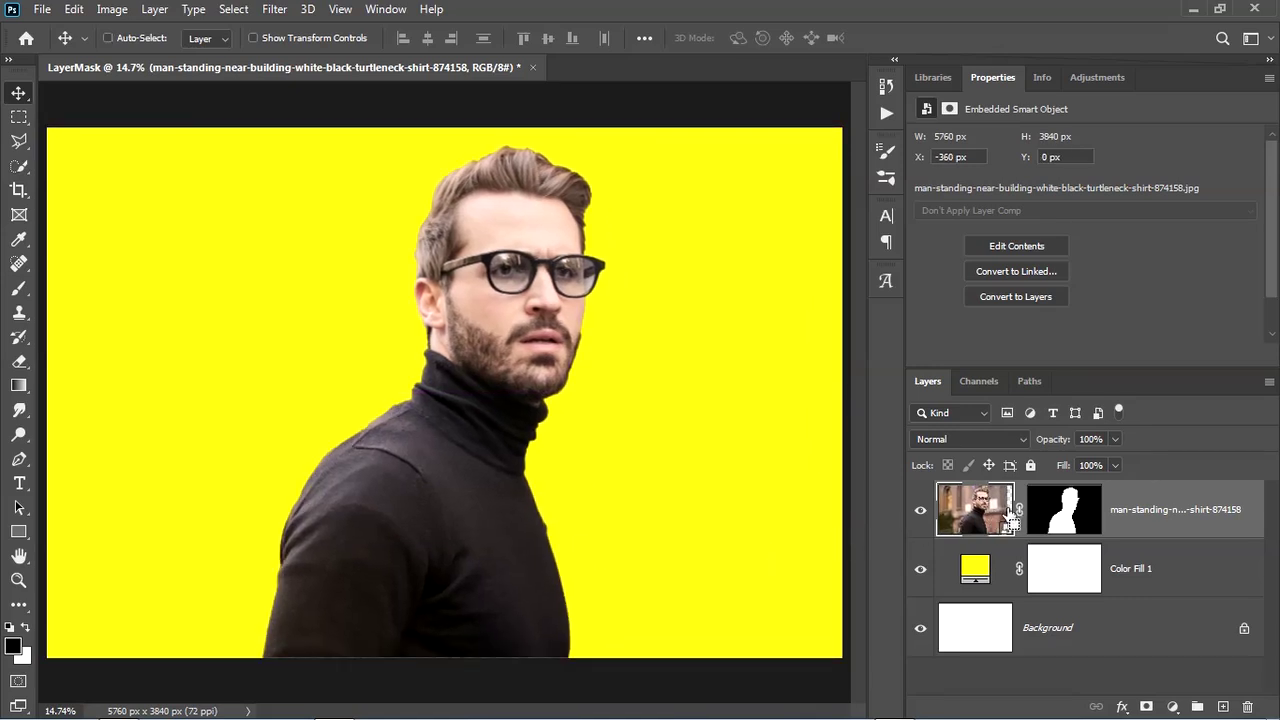
pyautogui.moveTo(491, 523); pyautogui.dragTo(500, 523)
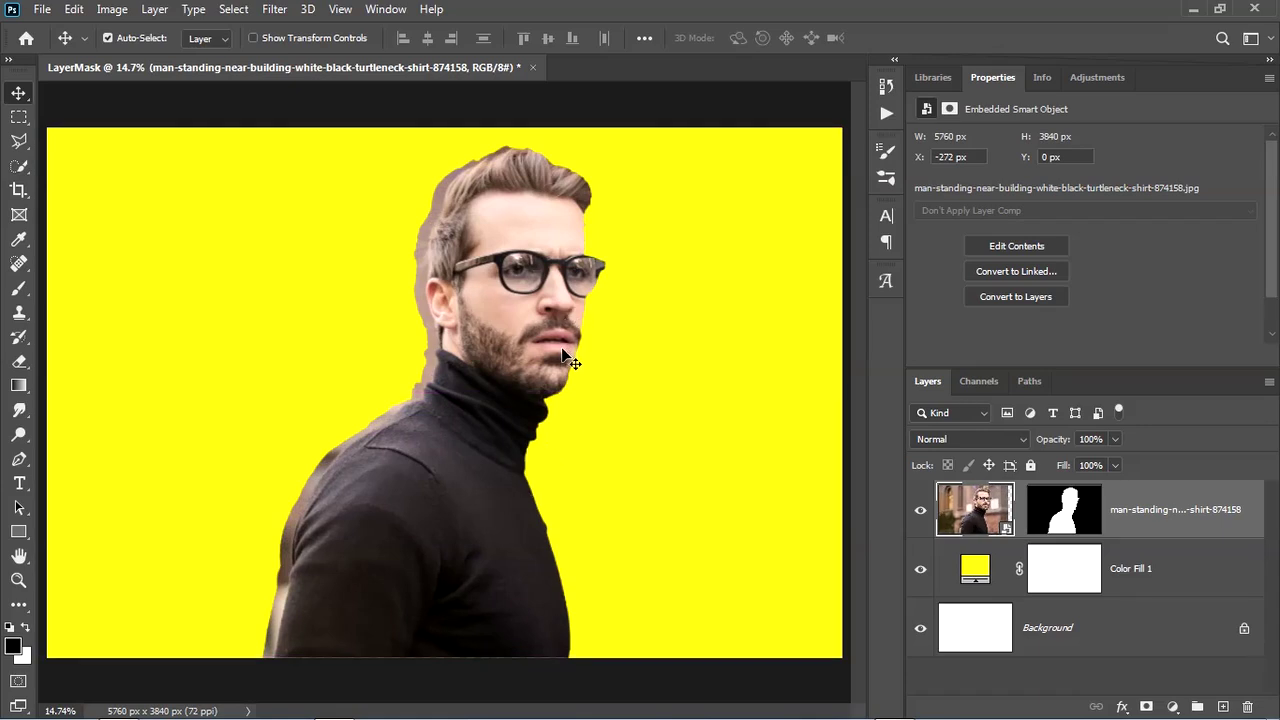
pyautogui.hotkey('ctrl', 'z')
pyautogui.hotkey('ctrl', 'z')
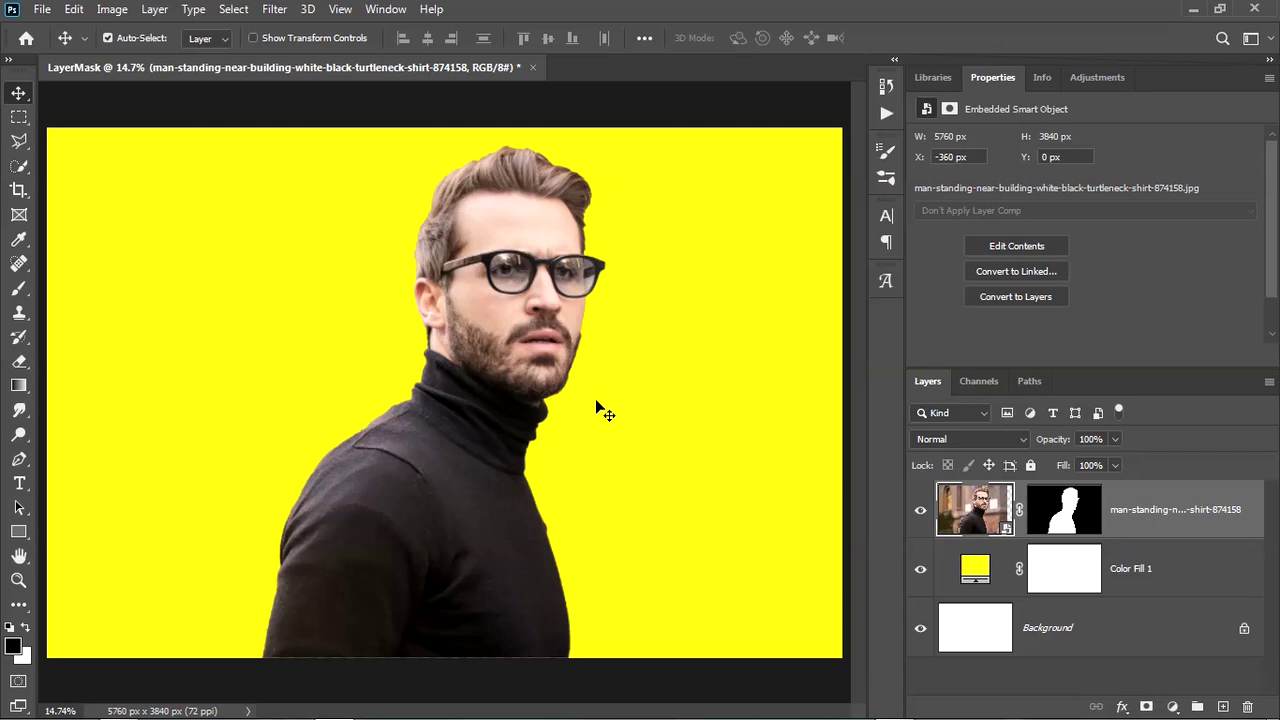
pyautogui.press('Delete')
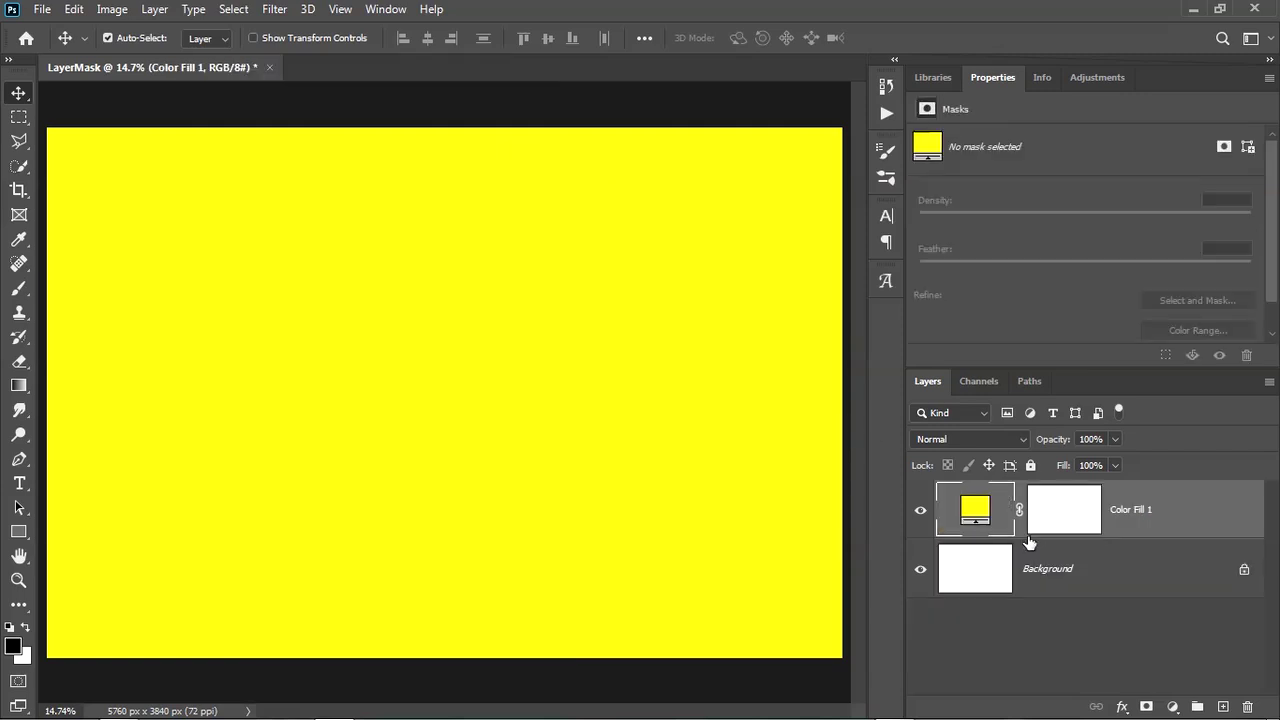
# - Place the street photo of the man in the black jacket onto the canvas
pyautogui.click(121, 703)
pyautogui.moveTo(327, 125); pyautogui.dragTo(389, 398)
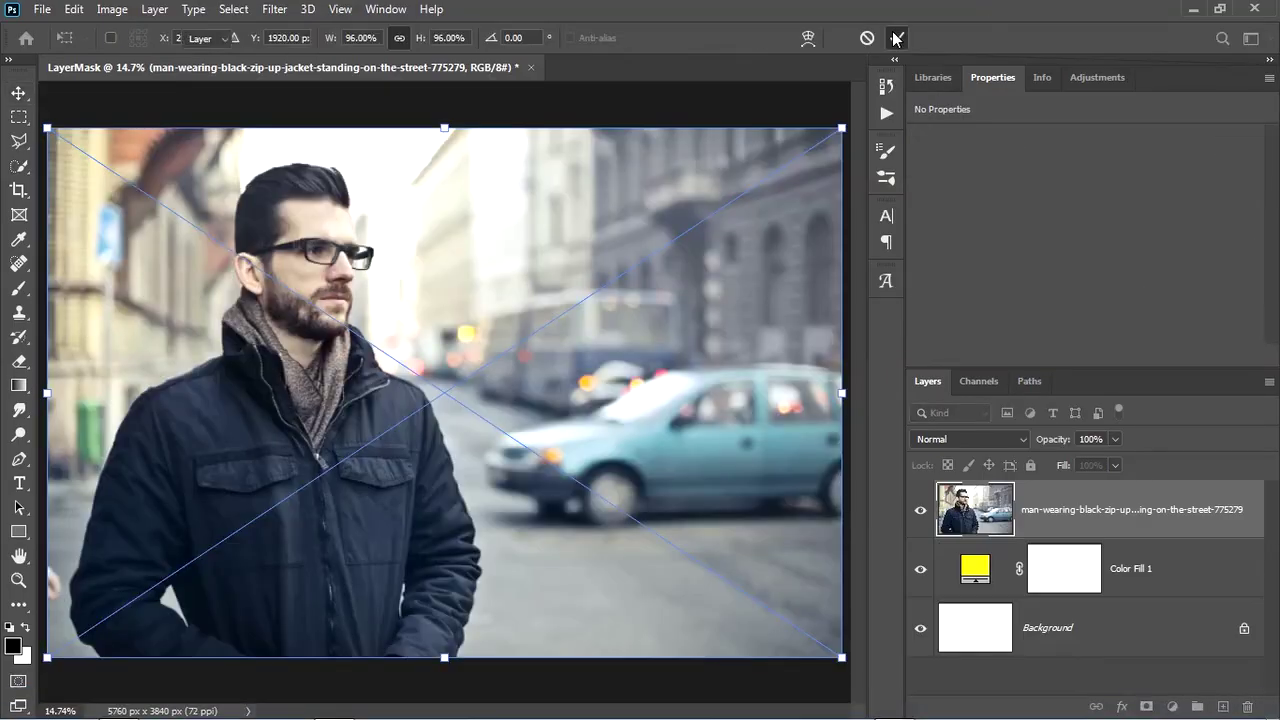
pyautogui.press('Return')
# - Quick-select the man, including his ear and glasses tip, and add a layer mask from it
pyautogui.click(19, 165)
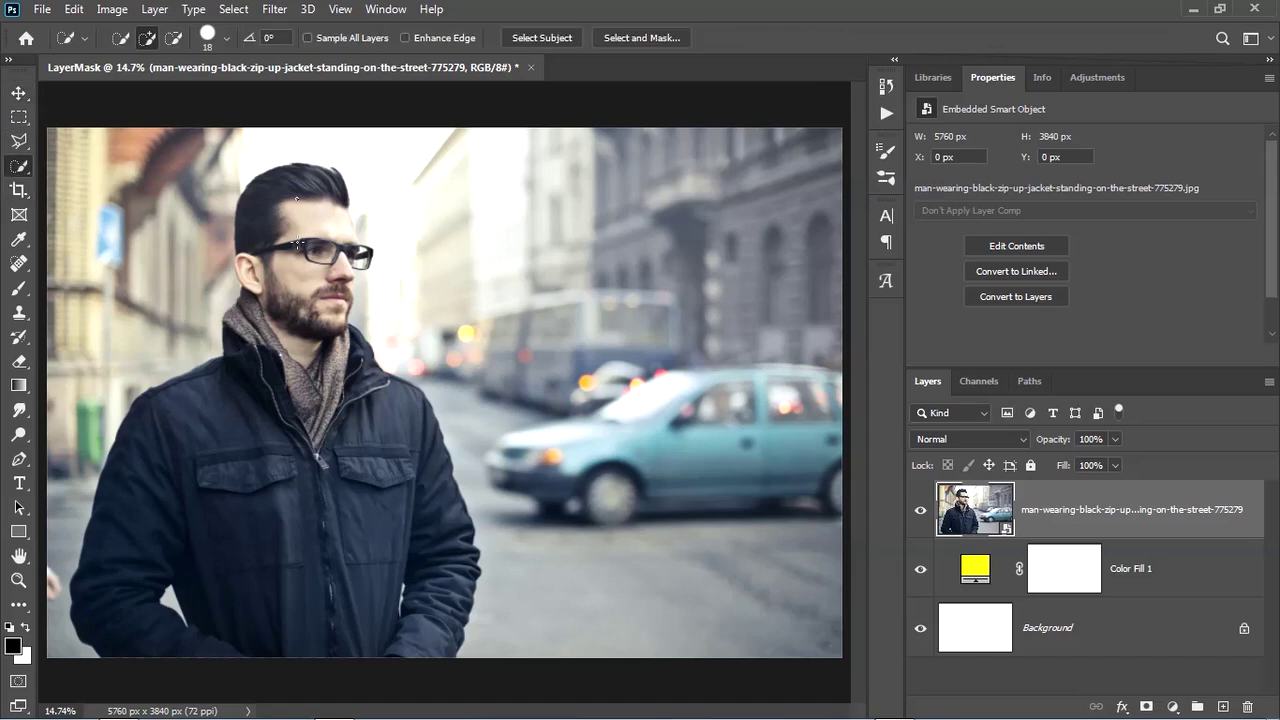
pyautogui.moveTo(297, 200)
pyautogui.mouseDown()
pyautogui.moveTo(298, 440)
pyautogui.moveTo(318, 582)
pyautogui.moveTo(291, 492)
pyautogui.mouseUp()
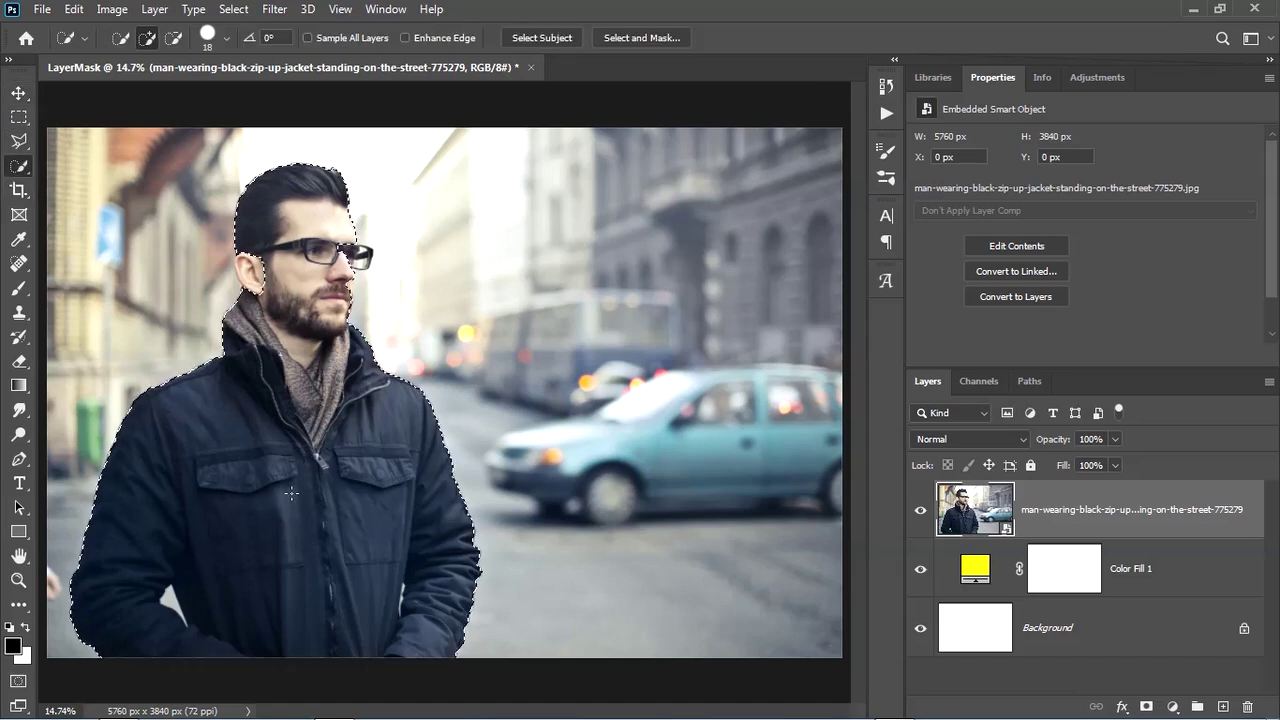
pyautogui.click(249, 268)
pyautogui.click(363, 257)
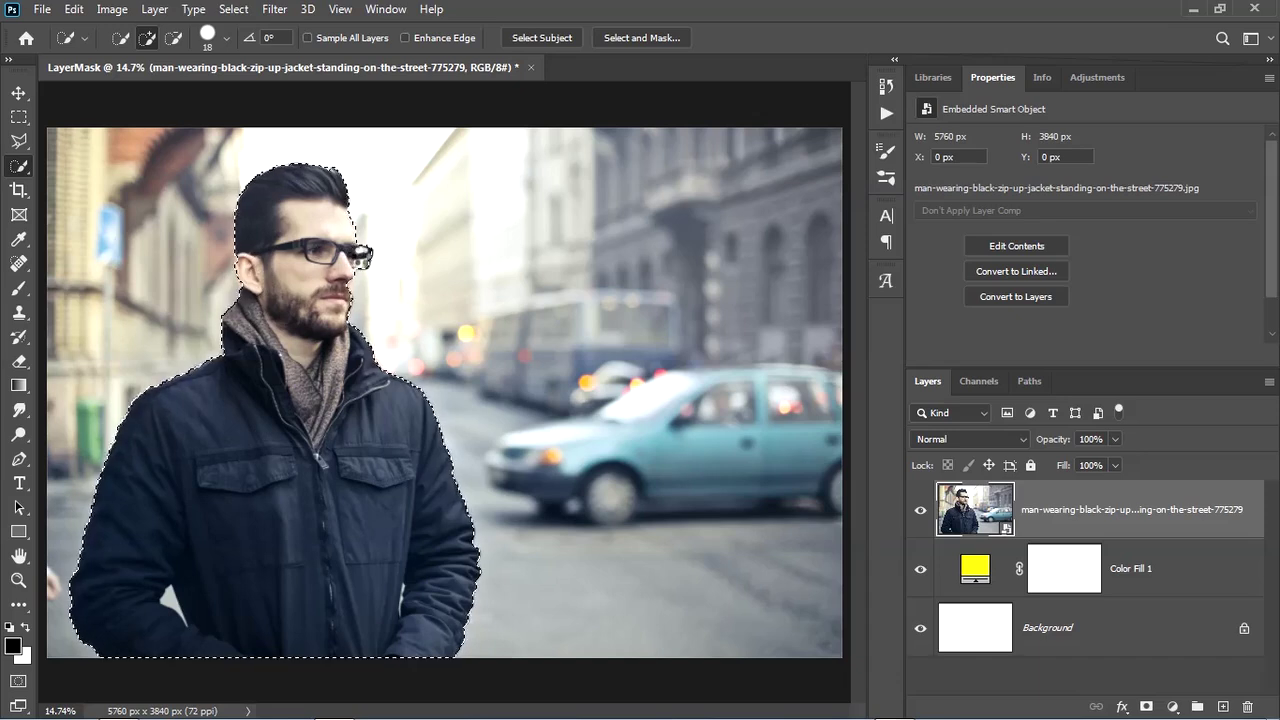
pyautogui.click(1145, 707)
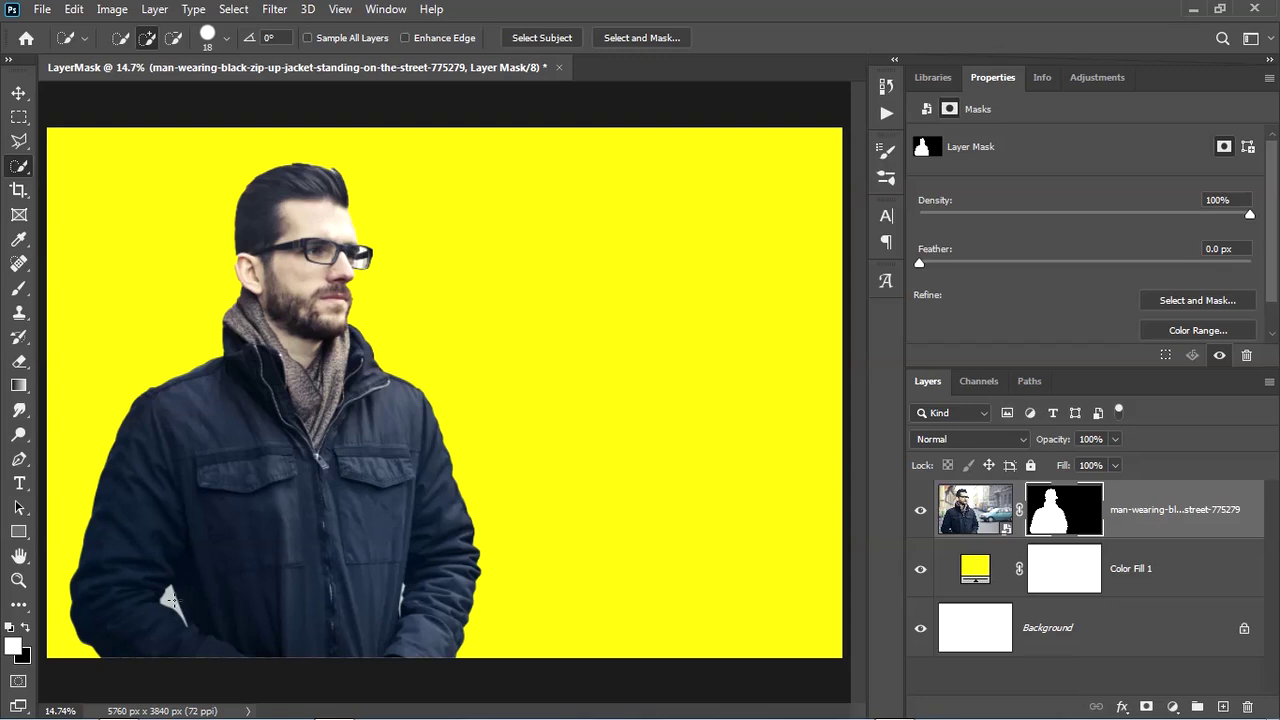
pyautogui.scroll(5, 170, 600)
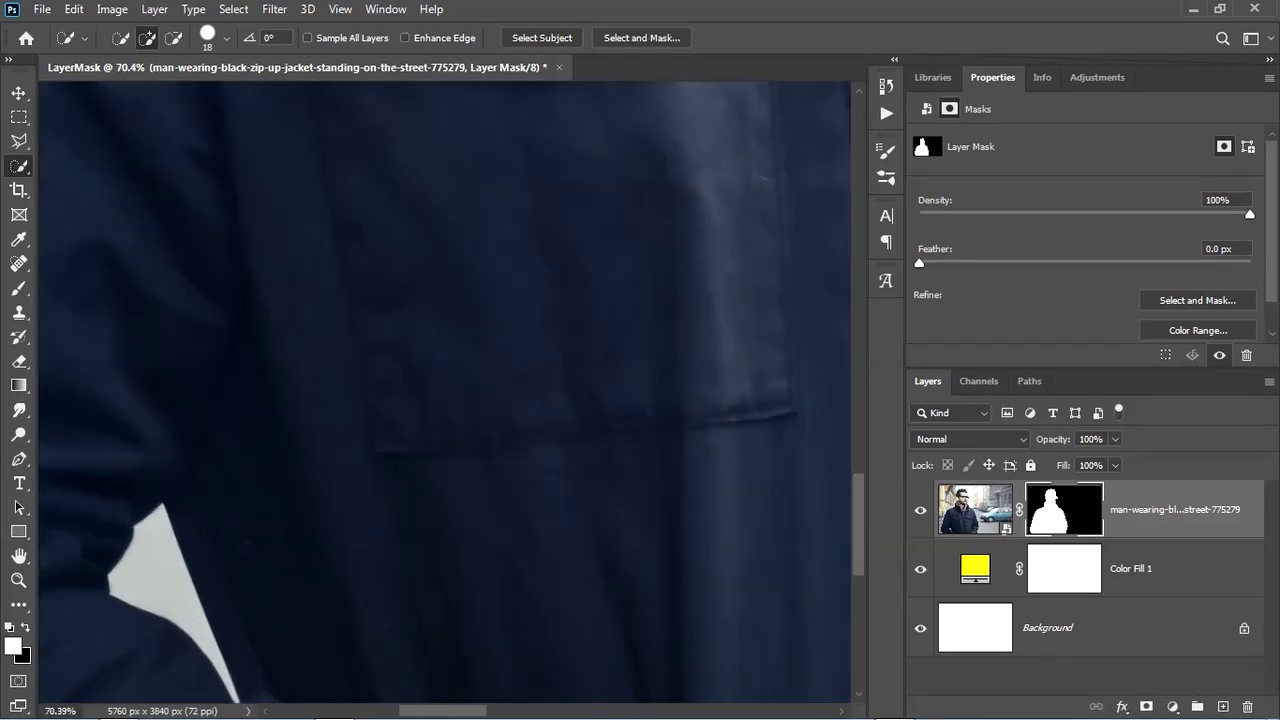
pyautogui.scroll(2, 160, 598)
pyautogui.moveTo(309, 491); pyautogui.dragTo(449, 346)
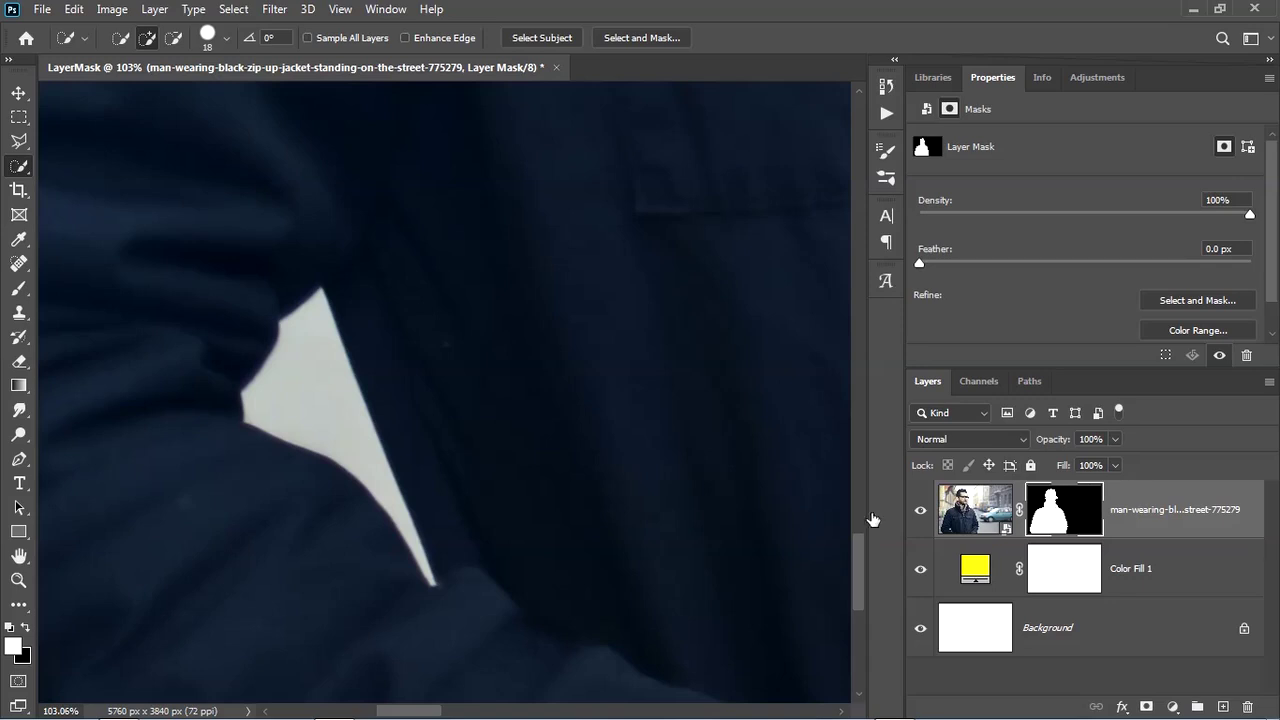
pyautogui.press('b')
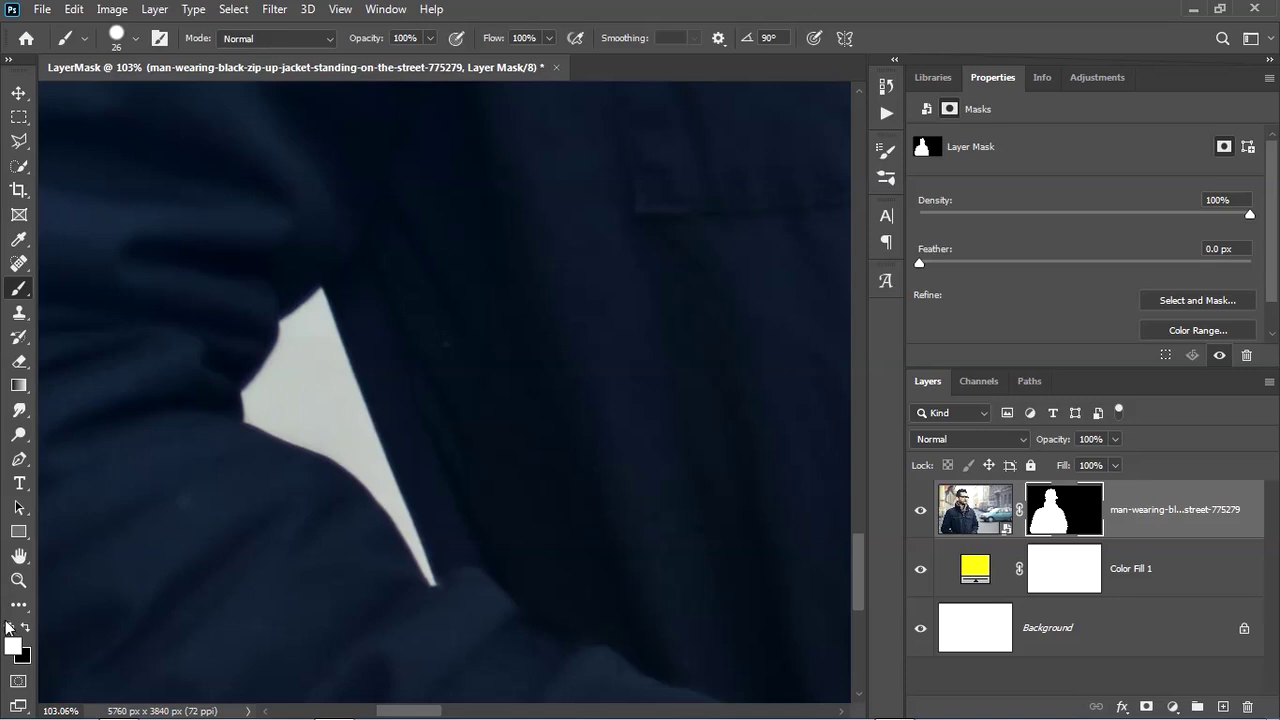
pyautogui.press('x')
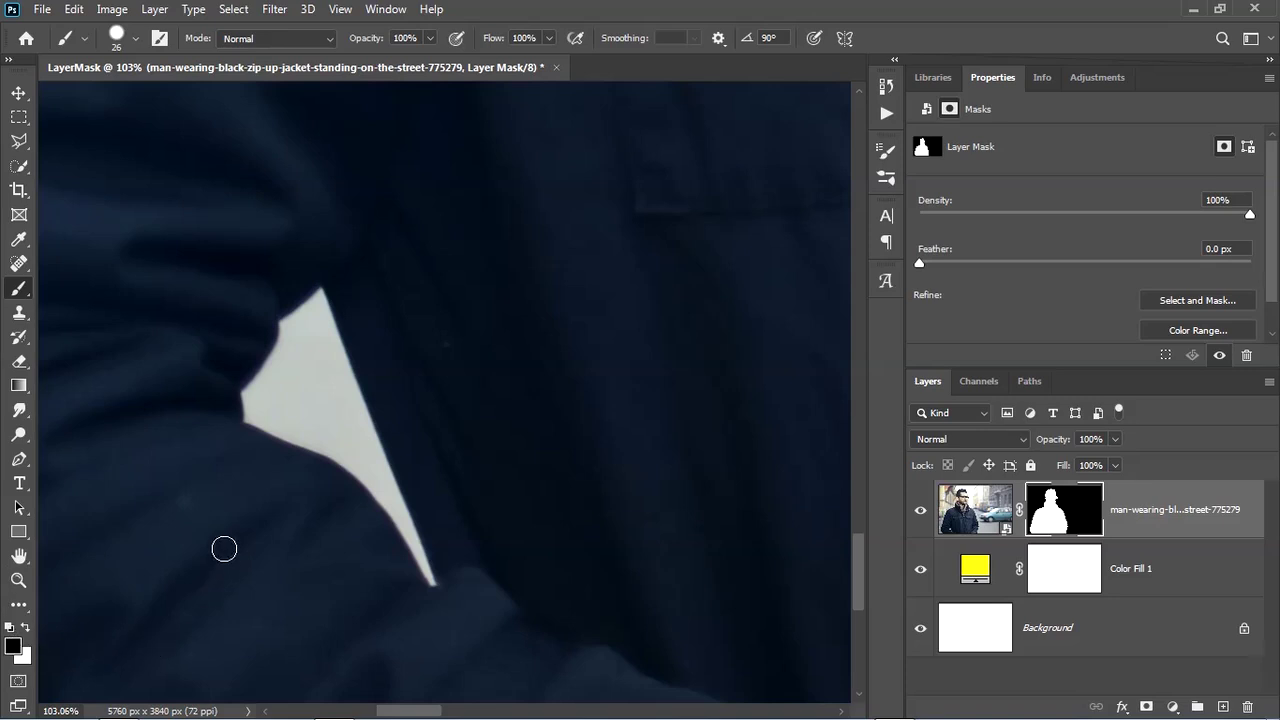
pyautogui.moveTo(300, 349)
pyautogui.mouseDown()
pyautogui.moveTo(349, 429)
pyautogui.moveTo(323, 426)
pyautogui.moveTo(297, 363)
pyautogui.moveTo(324, 363)
pyautogui.moveTo(366, 457)
pyautogui.moveTo(314, 443)
pyautogui.moveTo(323, 380)
pyautogui.moveTo(368, 392)
pyautogui.mouseUp()
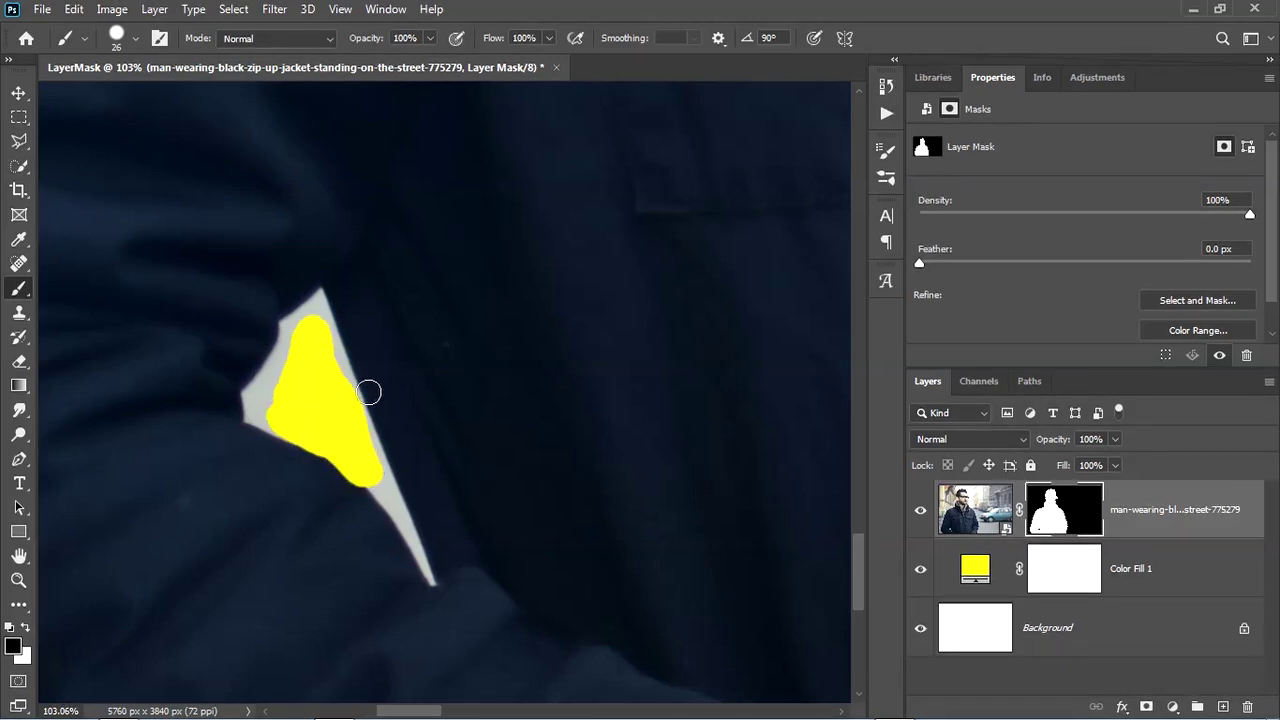
pyautogui.hotkey('ctrl', 'z')
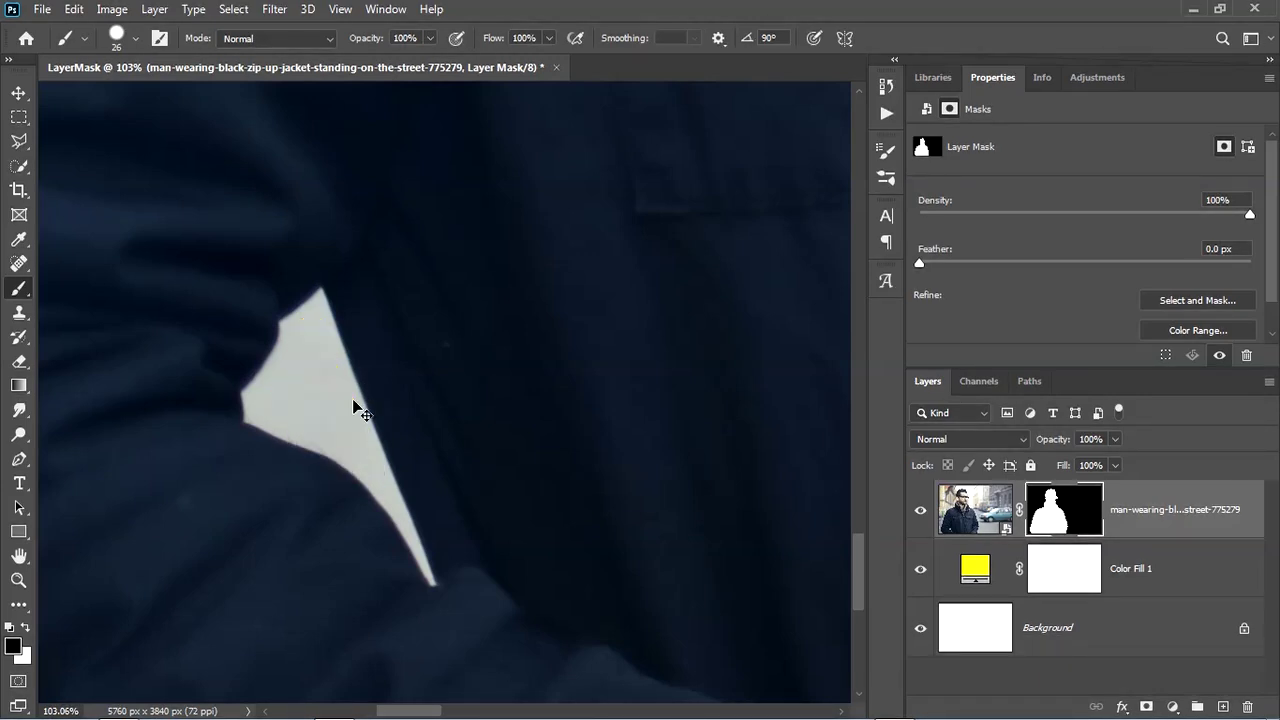
pyautogui.click(20, 167)
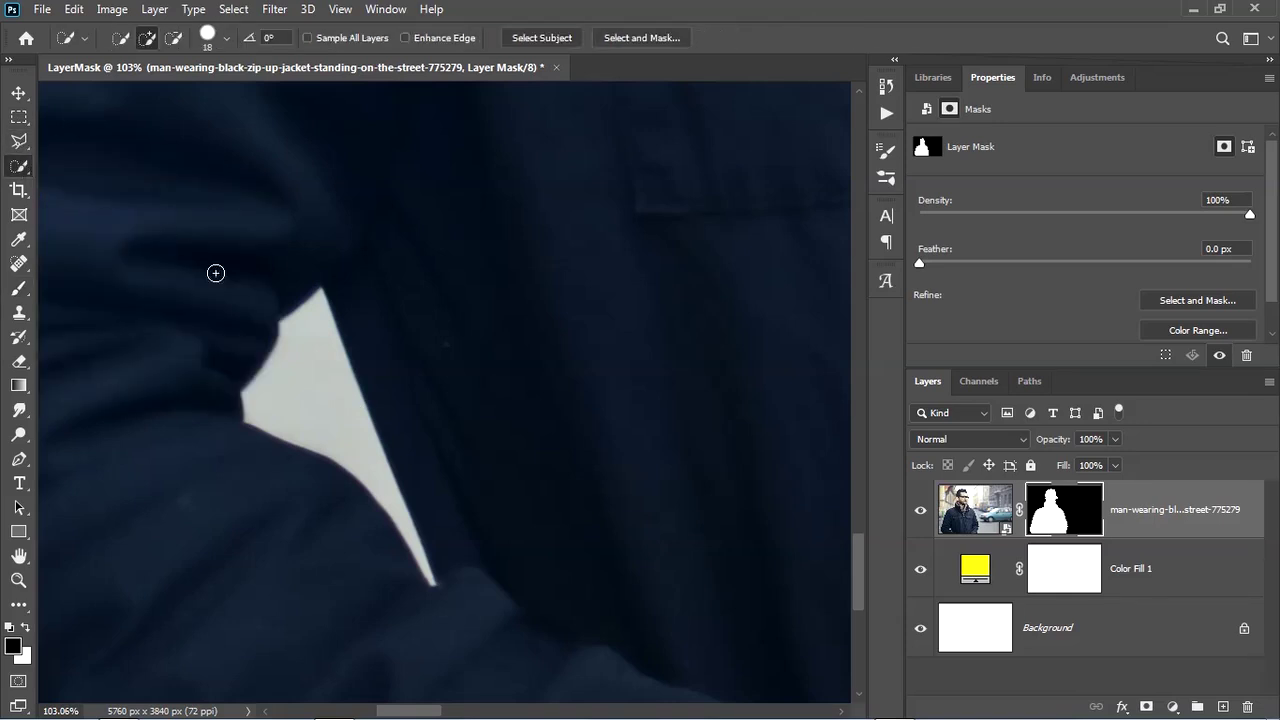
pyautogui.moveTo(306, 346)
pyautogui.mouseDown()
pyautogui.moveTo(331, 421)
pyautogui.moveTo(408, 535)
pyautogui.mouseUp()
pyautogui.scroll(3, 425, 570)
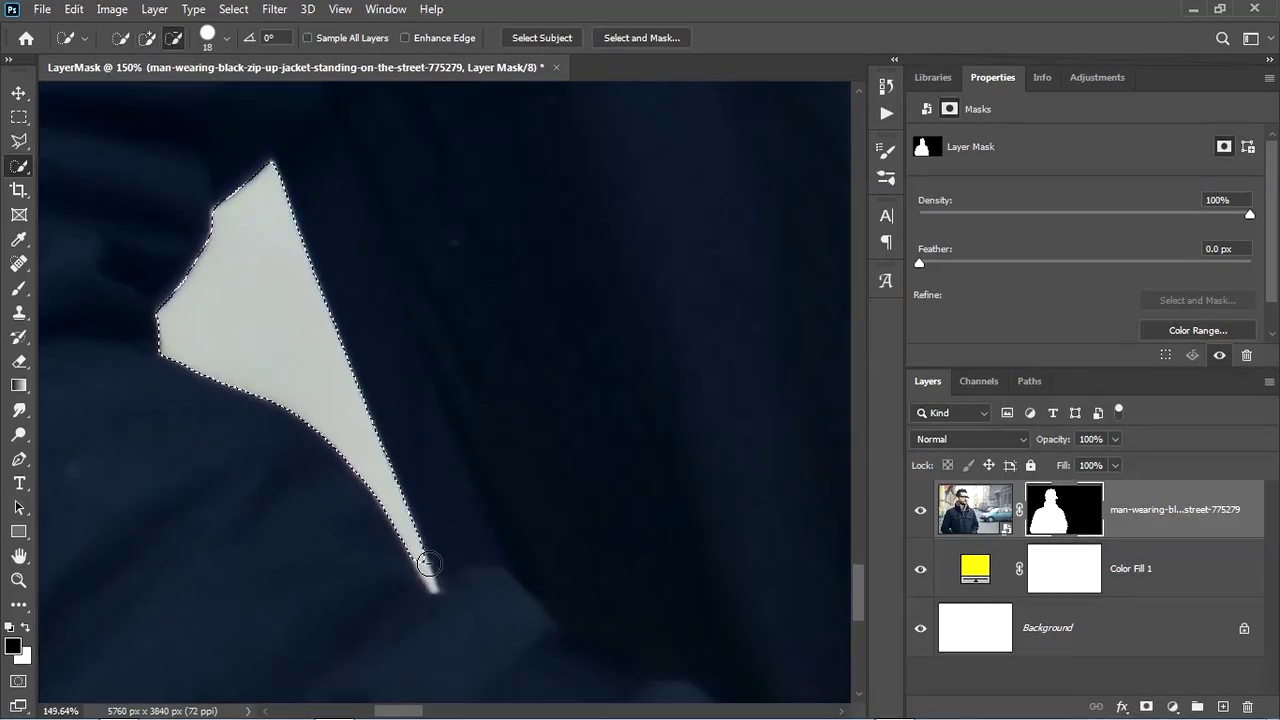
pyautogui.moveTo(425, 565); pyautogui.dragTo(423, 563)
pyautogui.scroll(-3, 289, 343)
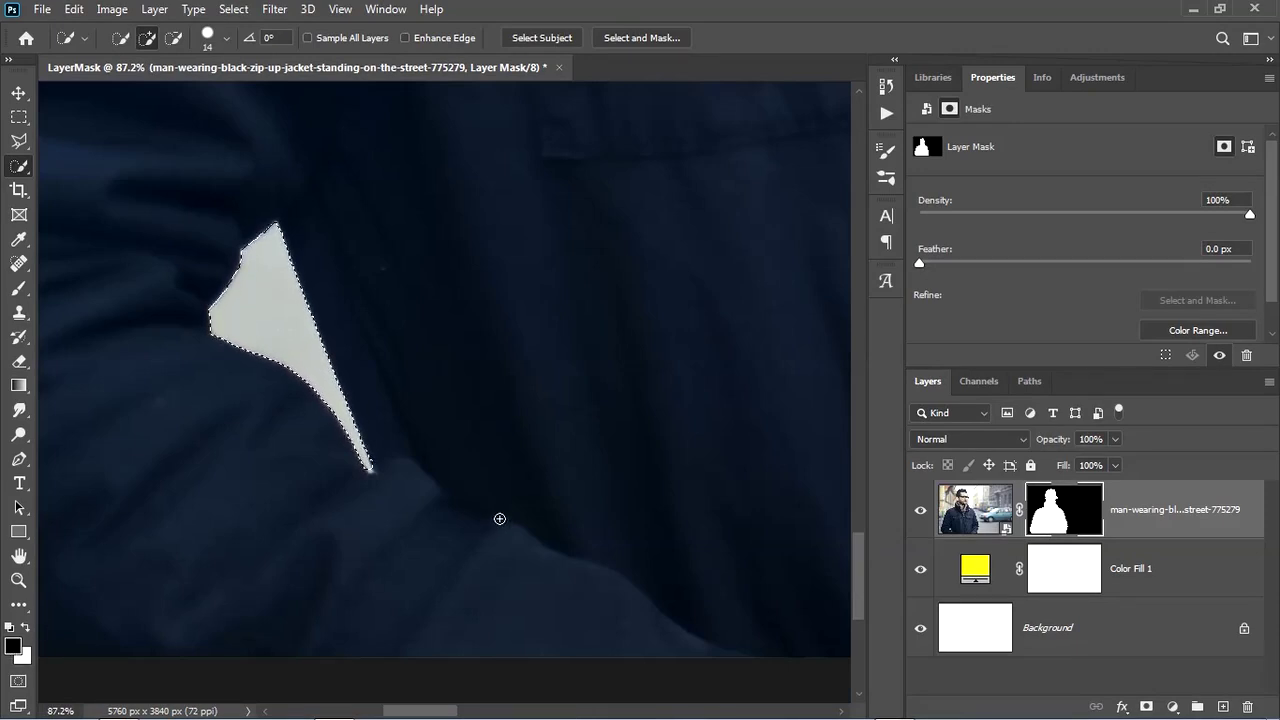
pyautogui.hotkey('alt', 'BackSpace')
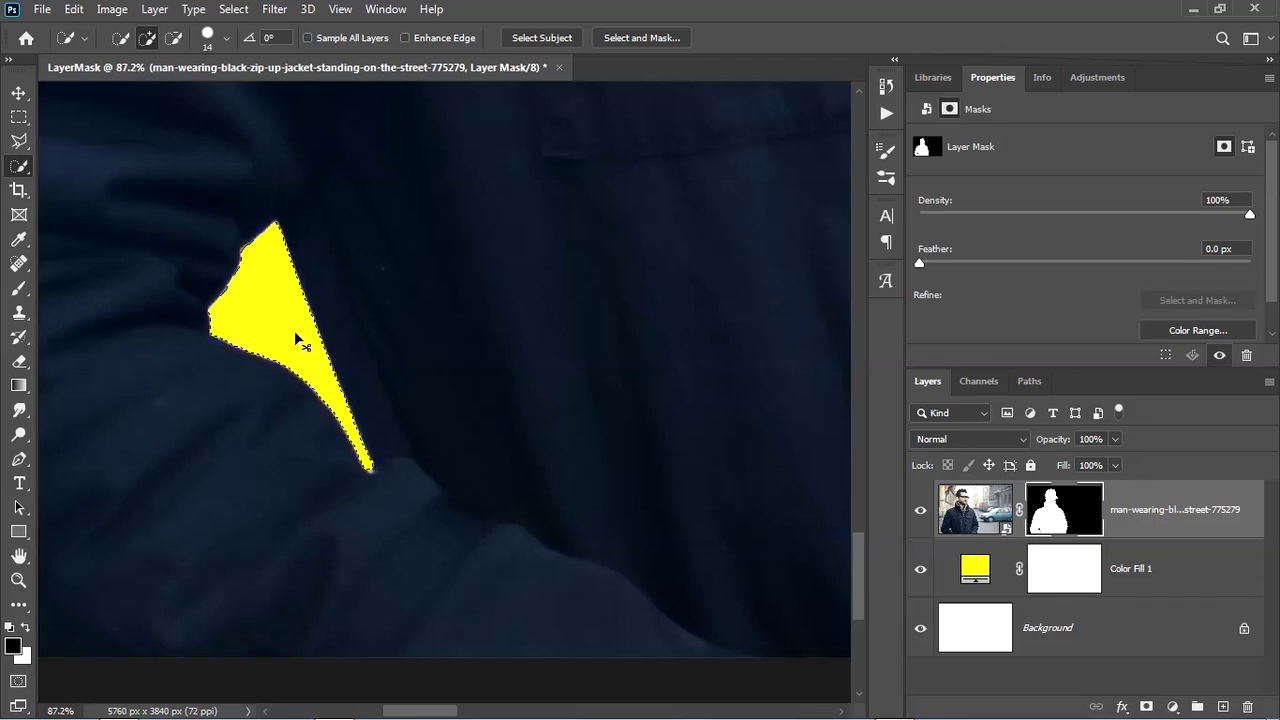
pyautogui.hotkey('ctrl', 'BackSpace')
pyautogui.hotkey('ctrl', 'd')
pyautogui.scroll(-5, 435, 347)
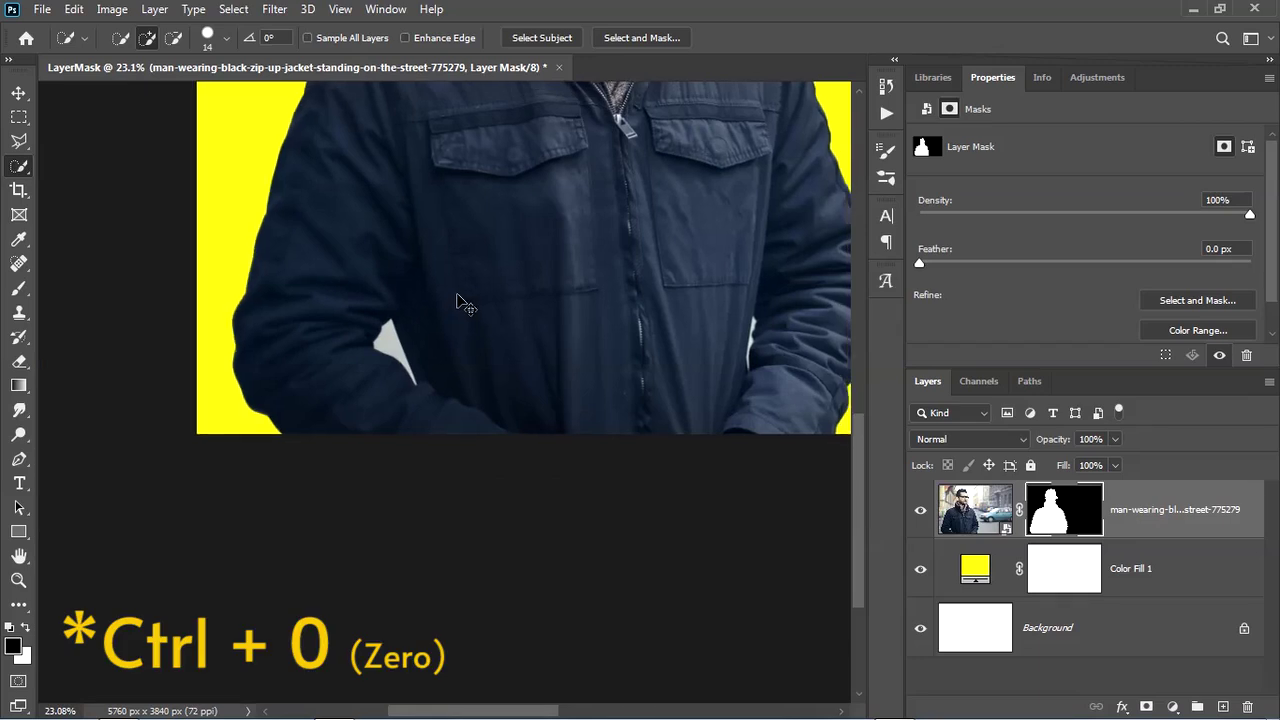
# - On a new empty layer, draw a four-corner polygonal selection and fill it with black
pyautogui.hotkey('ctrl', '0')
pyautogui.click(24, 144)
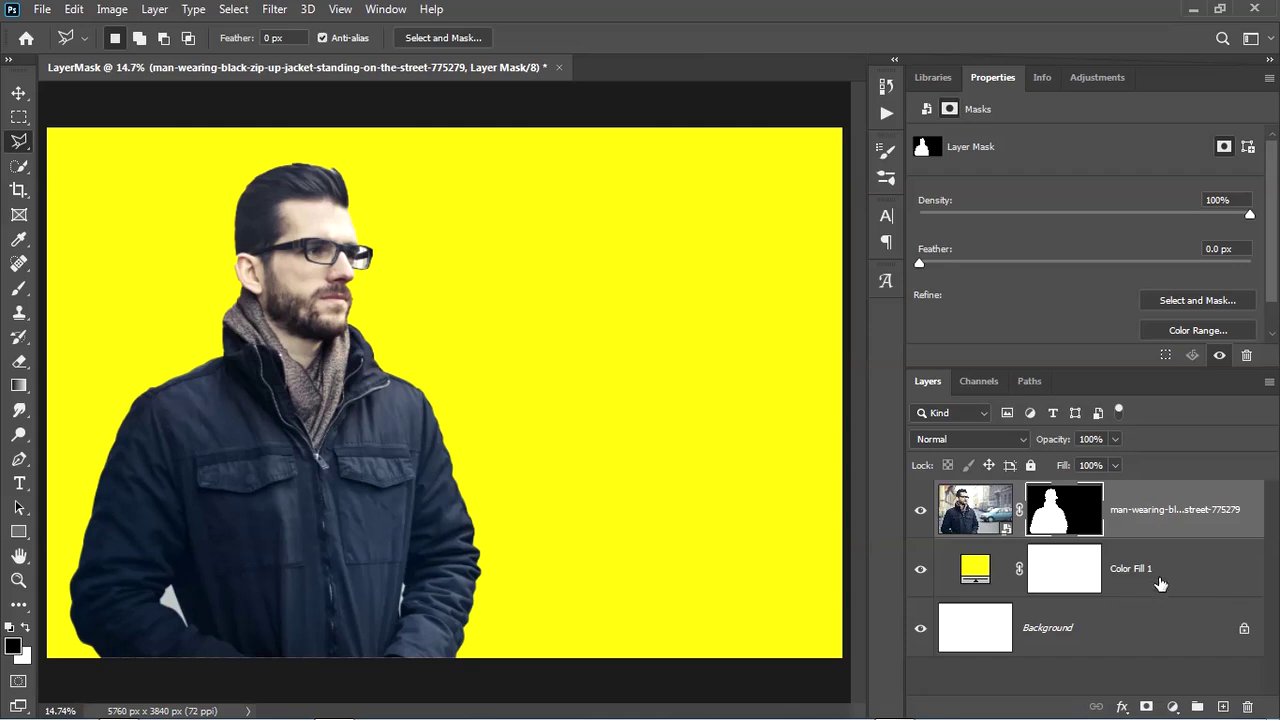
pyautogui.click(1222, 706)
pyautogui.click(522, 229)
pyautogui.click(514, 471)
pyautogui.click(778, 308)
pyautogui.click(709, 182)
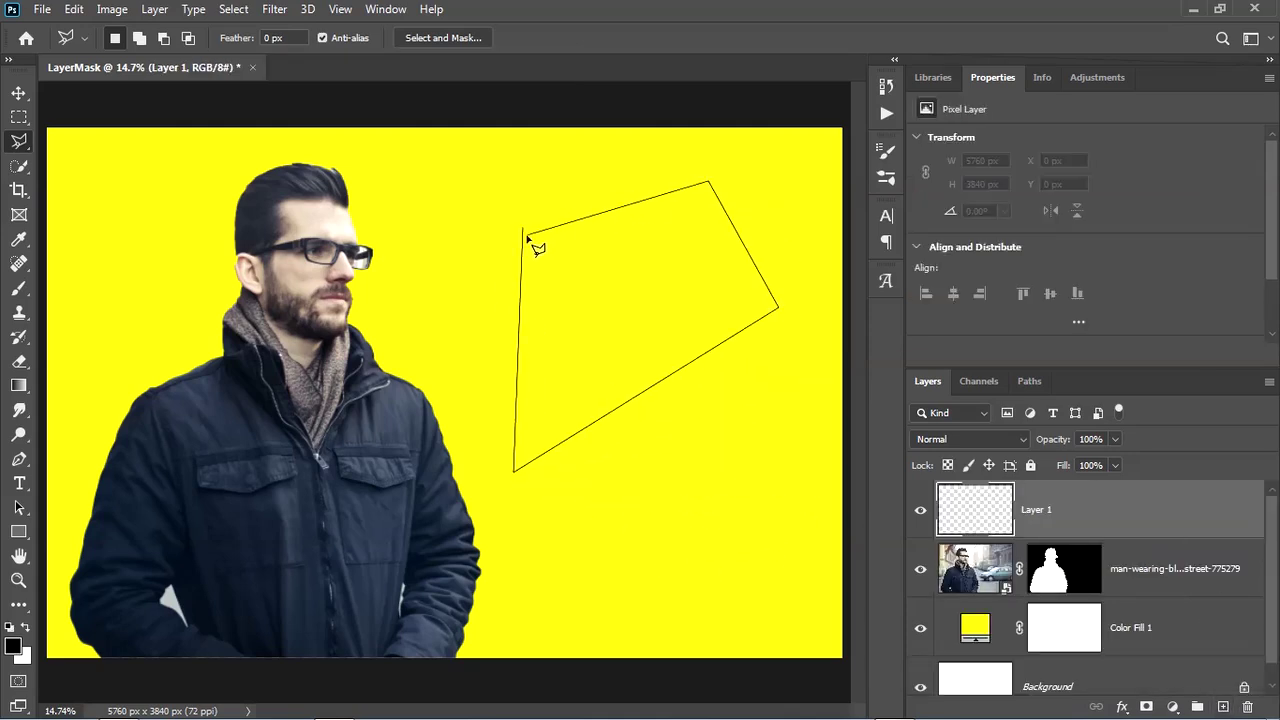
pyautogui.click(522, 232)
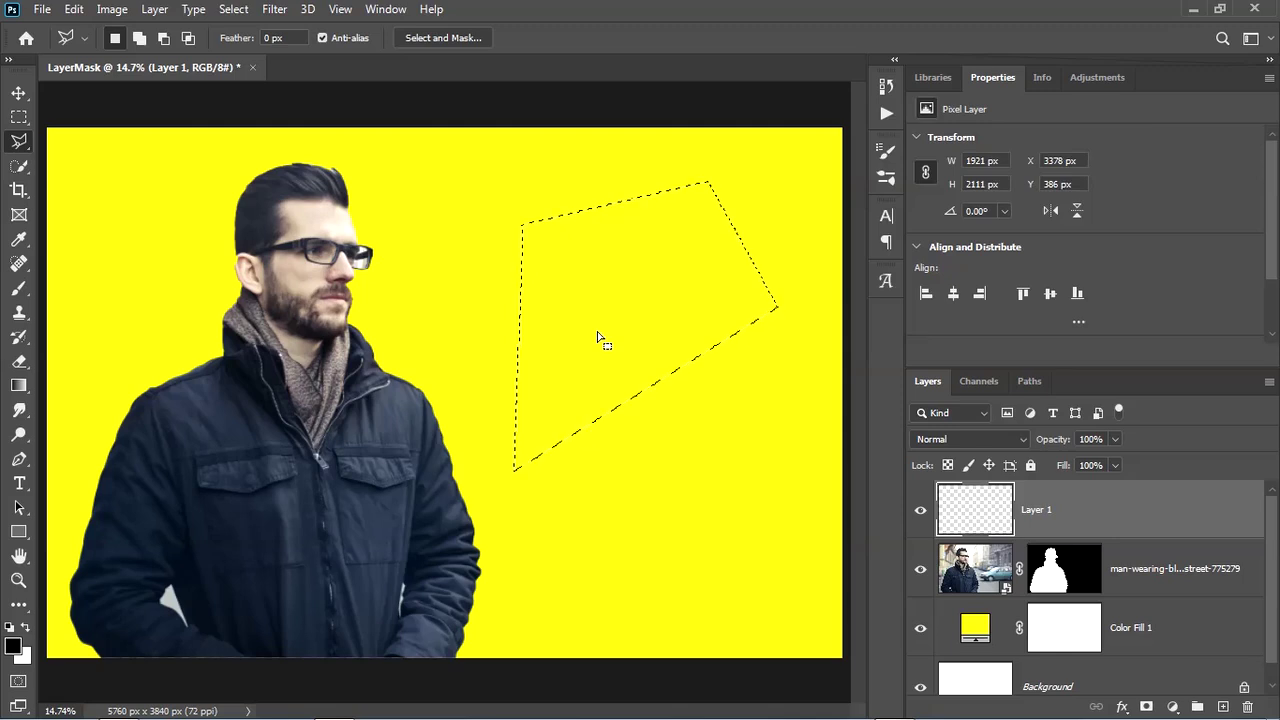
pyautogui.hotkey('alt', 'BackSpace')
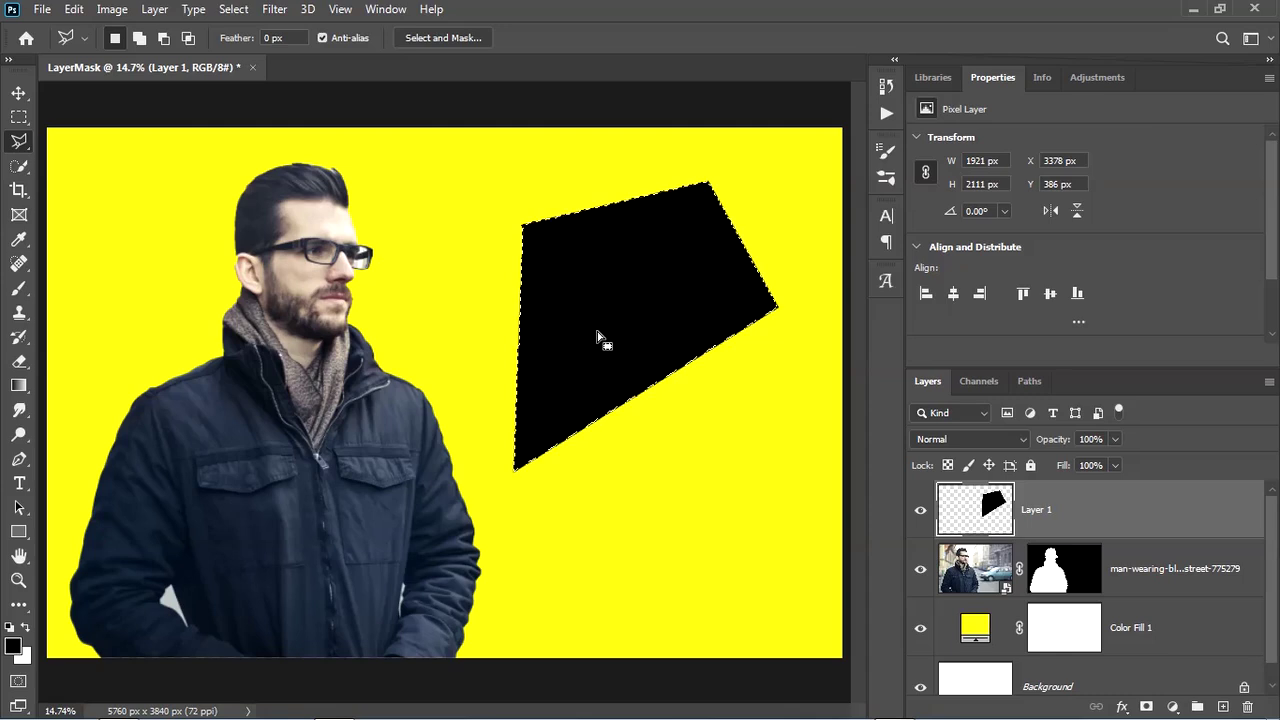
pyautogui.hotkey('ctrl', 'd')
# - Undo the black fill and the stray selection
pyautogui.hotkey('ctrl', 'z')
pyautogui.hotkey('ctrl', 'z')
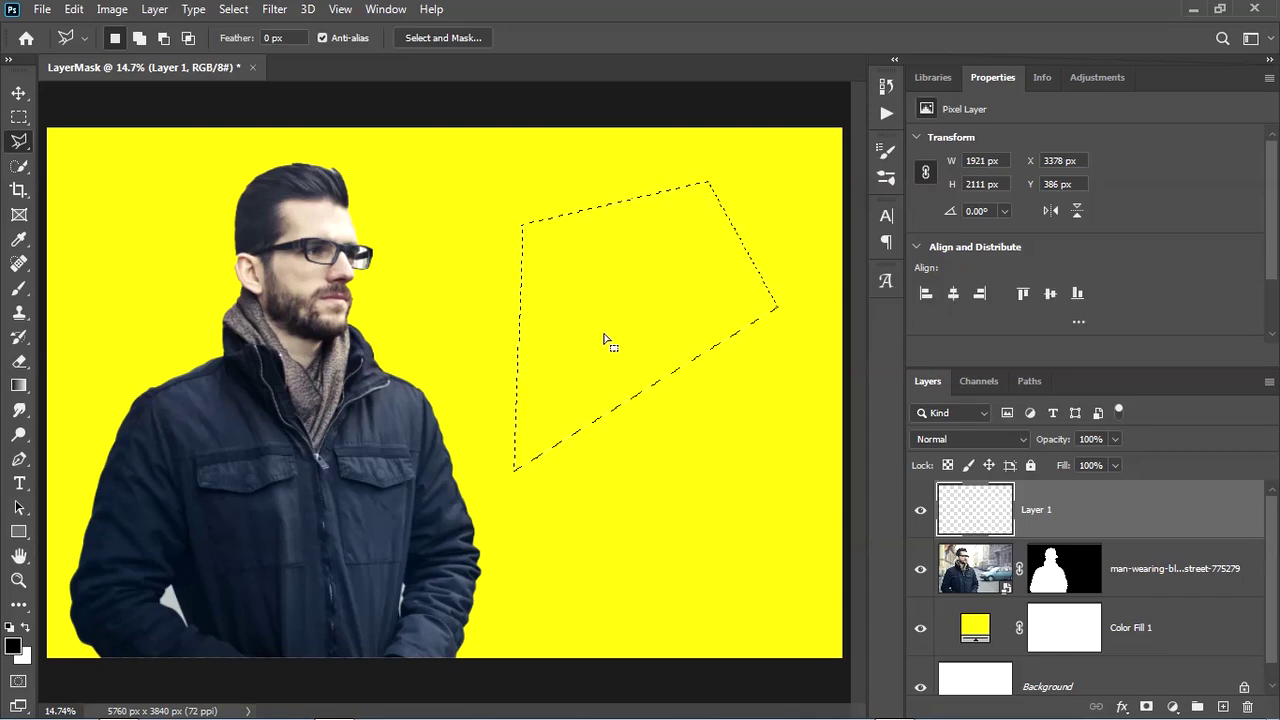
pyautogui.hotkey('ctrl', 'z')
pyautogui.hotkey('ctrl', 'z')
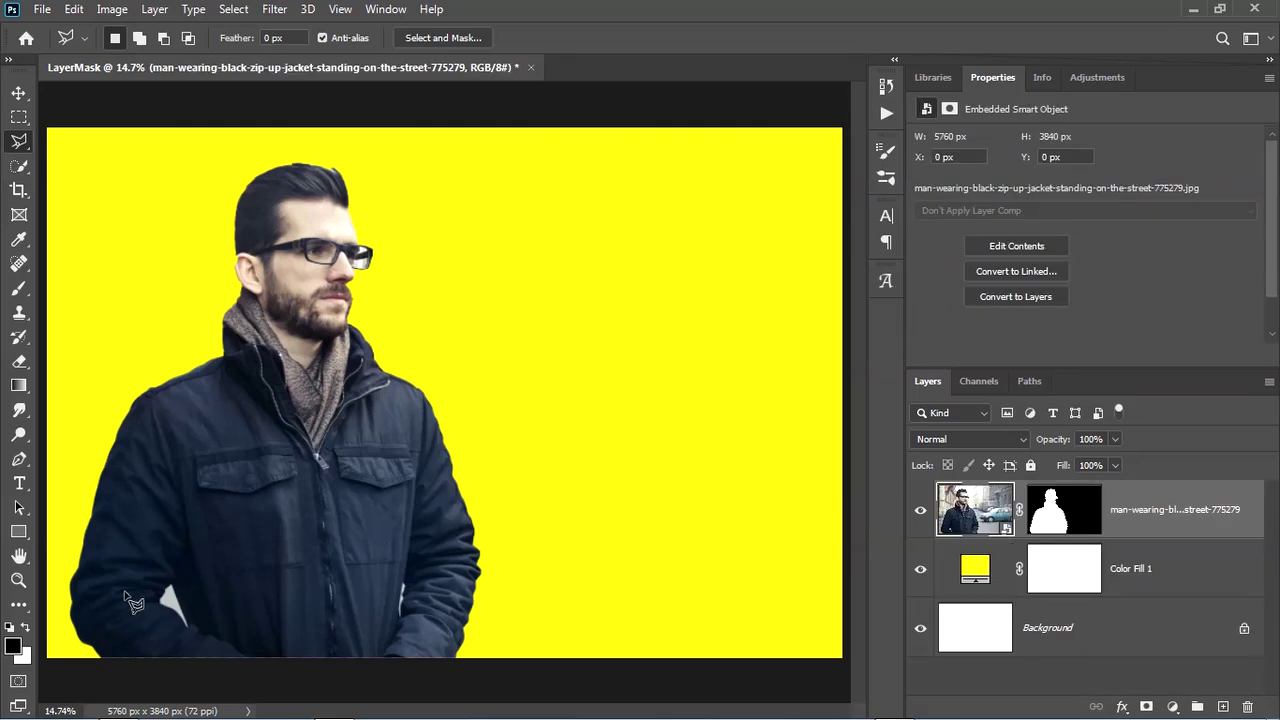
pyautogui.scroll(10, 162, 612)
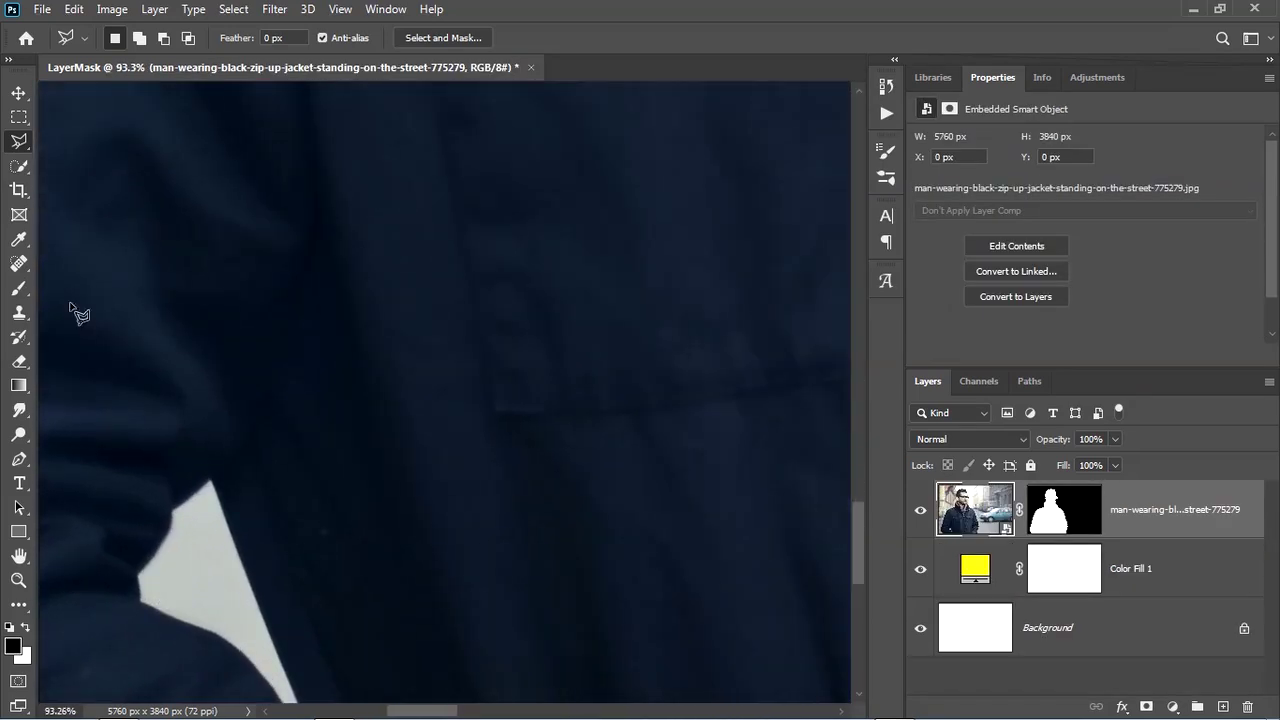
# - Lasso the white patch beside the man's arm with the freehand Lasso Tool
pyautogui.rightClick(19, 141)
pyautogui.click(95, 142)
pyautogui.scroll(3, 185, 543)
pyautogui.moveTo(265, 512)
pyautogui.mouseDown()
pyautogui.moveTo(177, 320)
pyautogui.moveTo(500, 430)
pyautogui.moveTo(351, 371)
pyautogui.mouseUp()
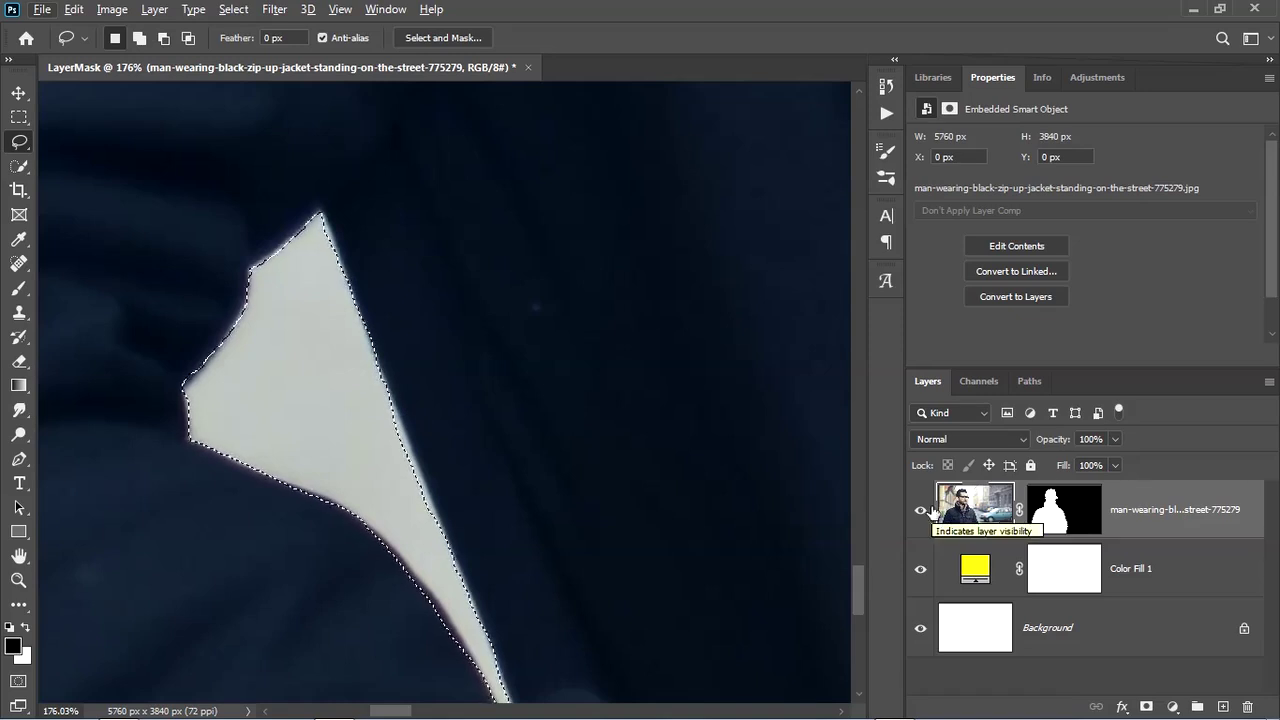
pyautogui.press('alt')
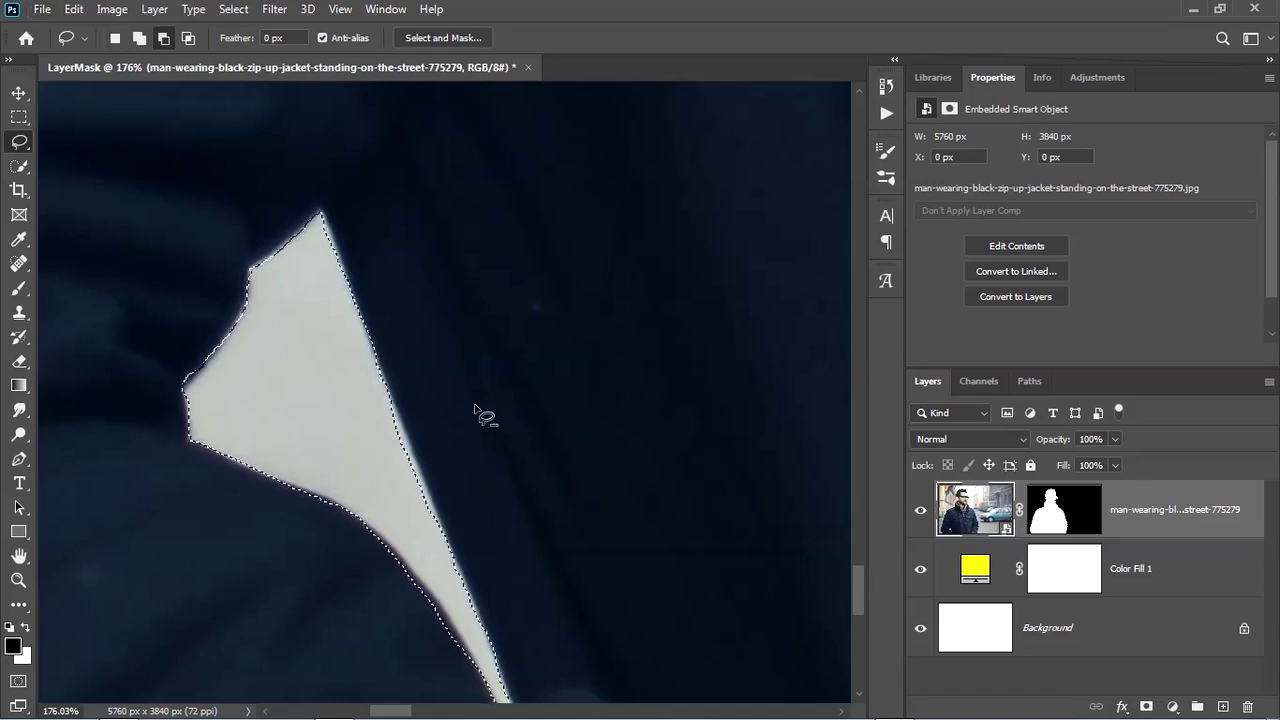
pyautogui.press('alt')
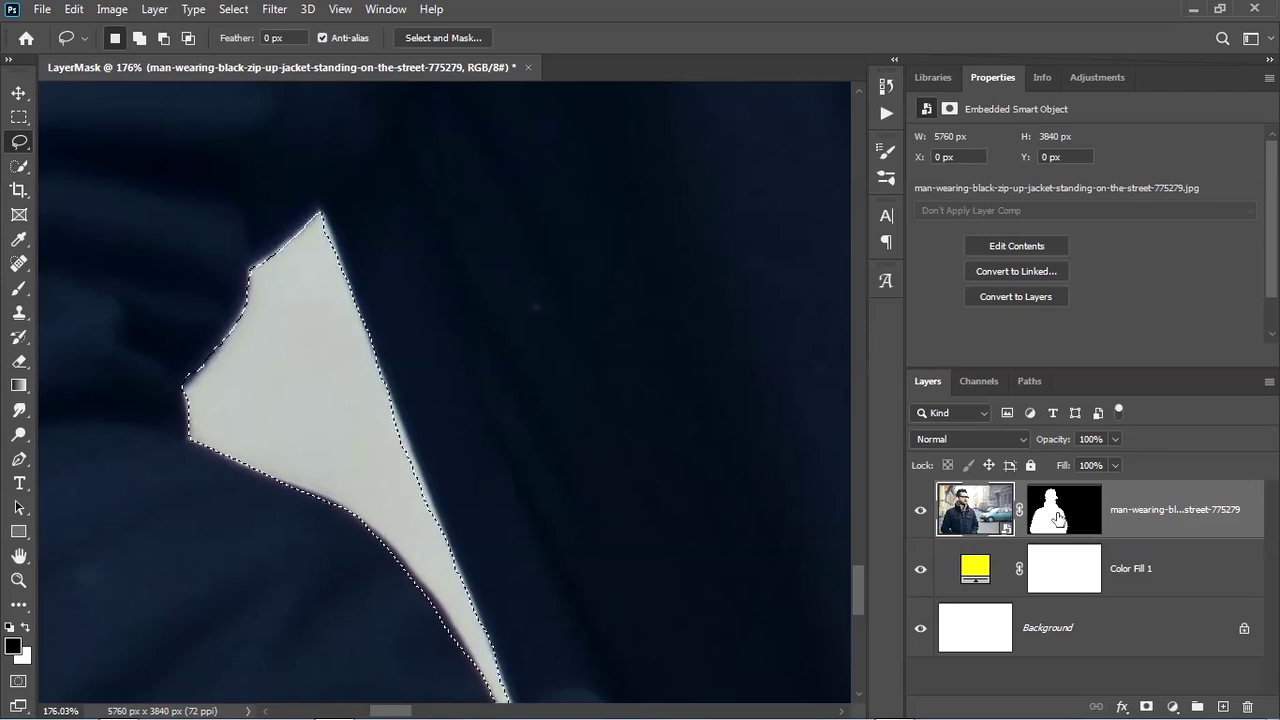
# - Fill the selected patch black on the photo's mask, deselect, and fit the image on screen
pyautogui.click(1050, 518)
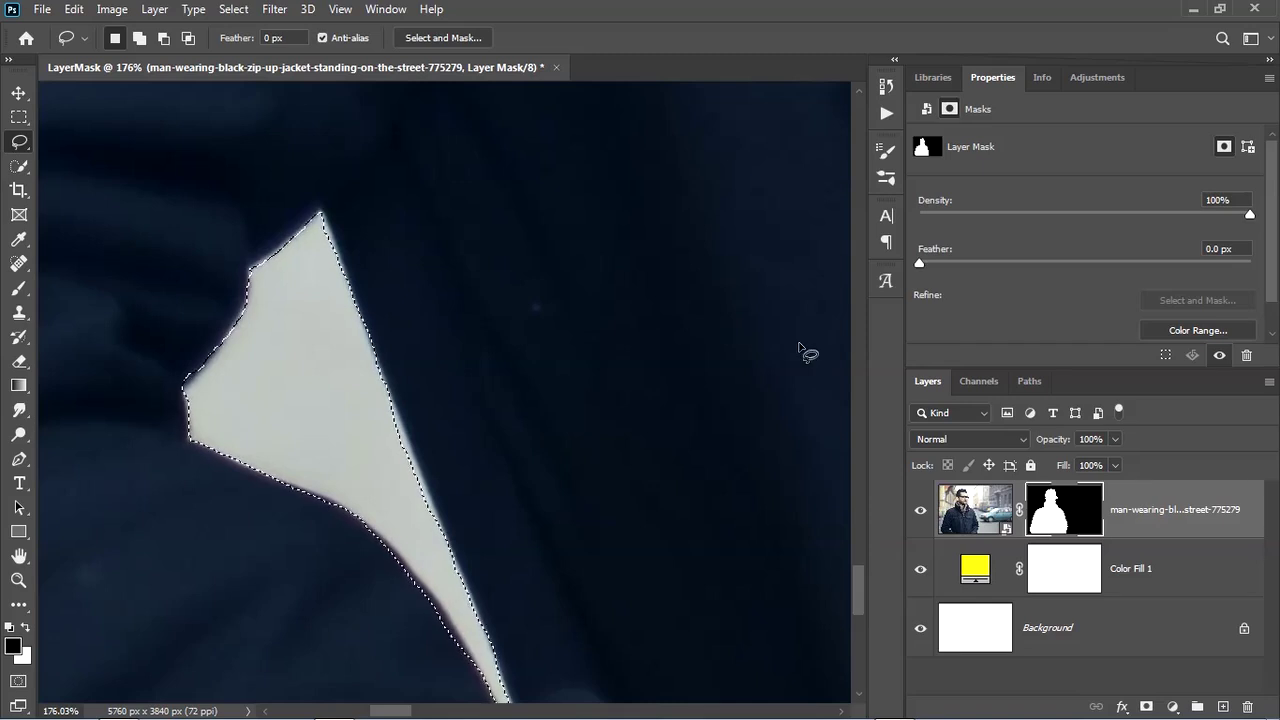
pyautogui.hotkey('alt', 'BackSpace')
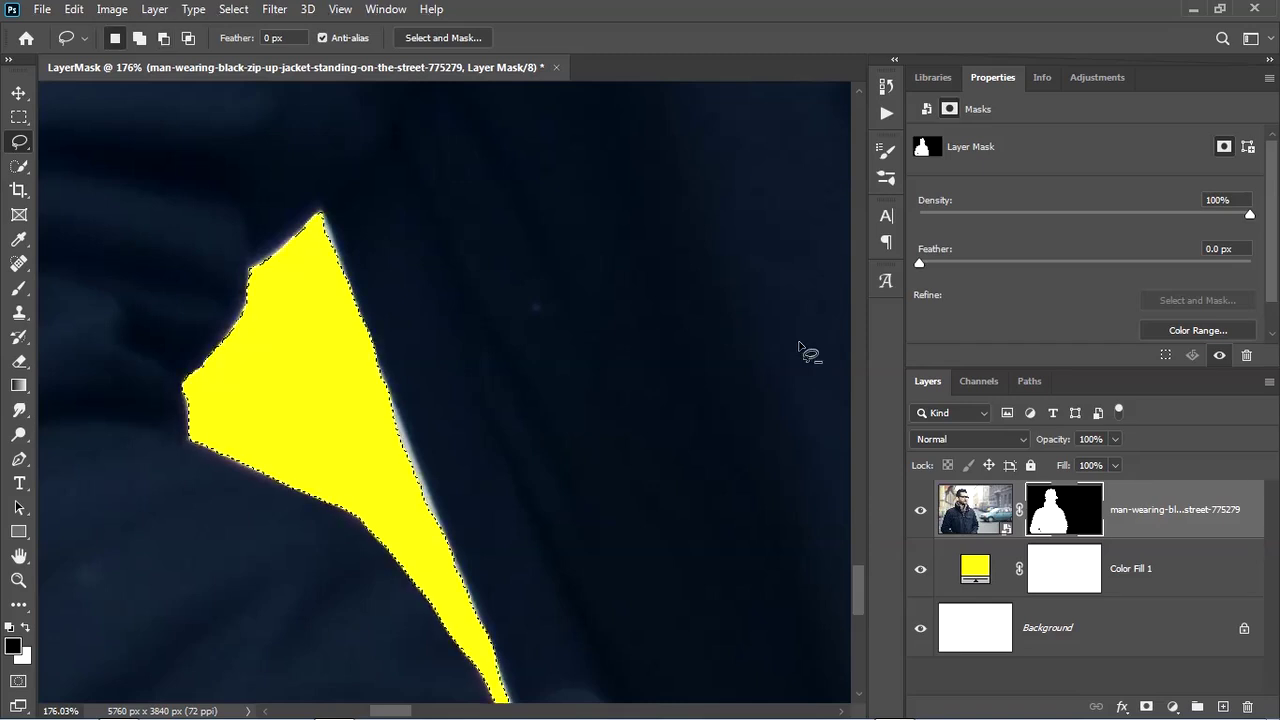
pyautogui.hotkey('ctrl', 'd')
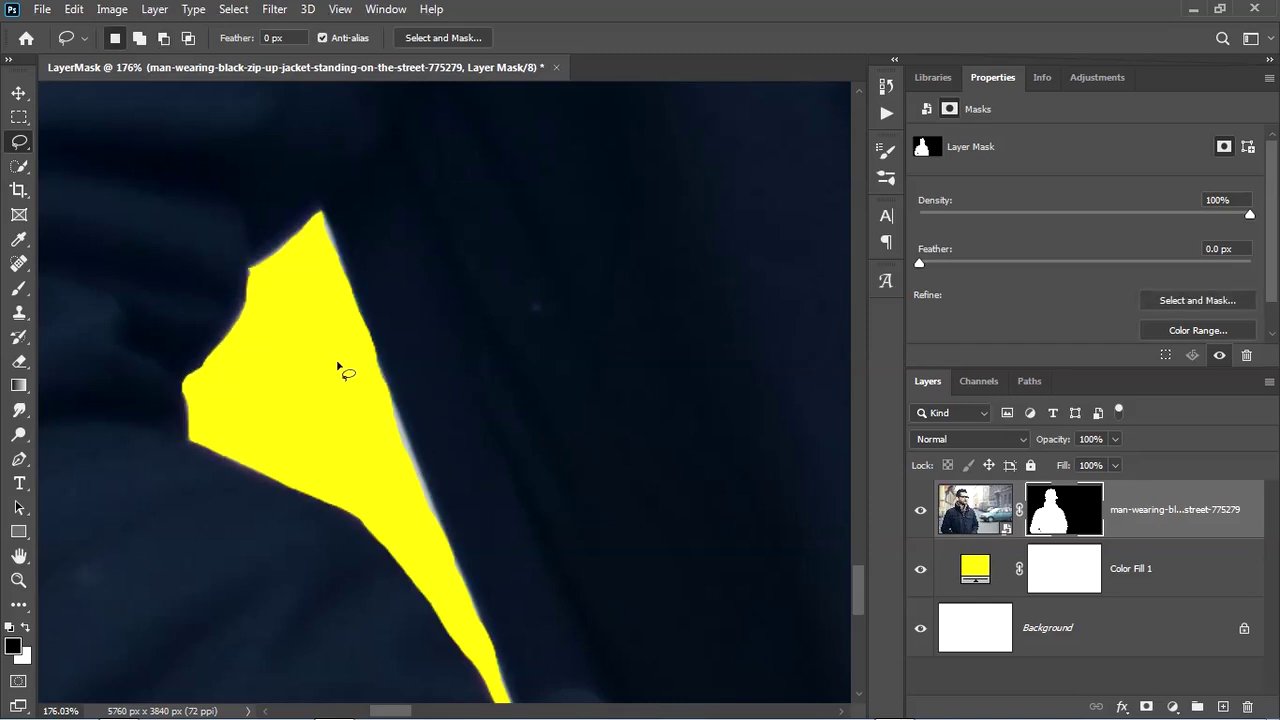
pyautogui.hotkey('ctrl', '0')
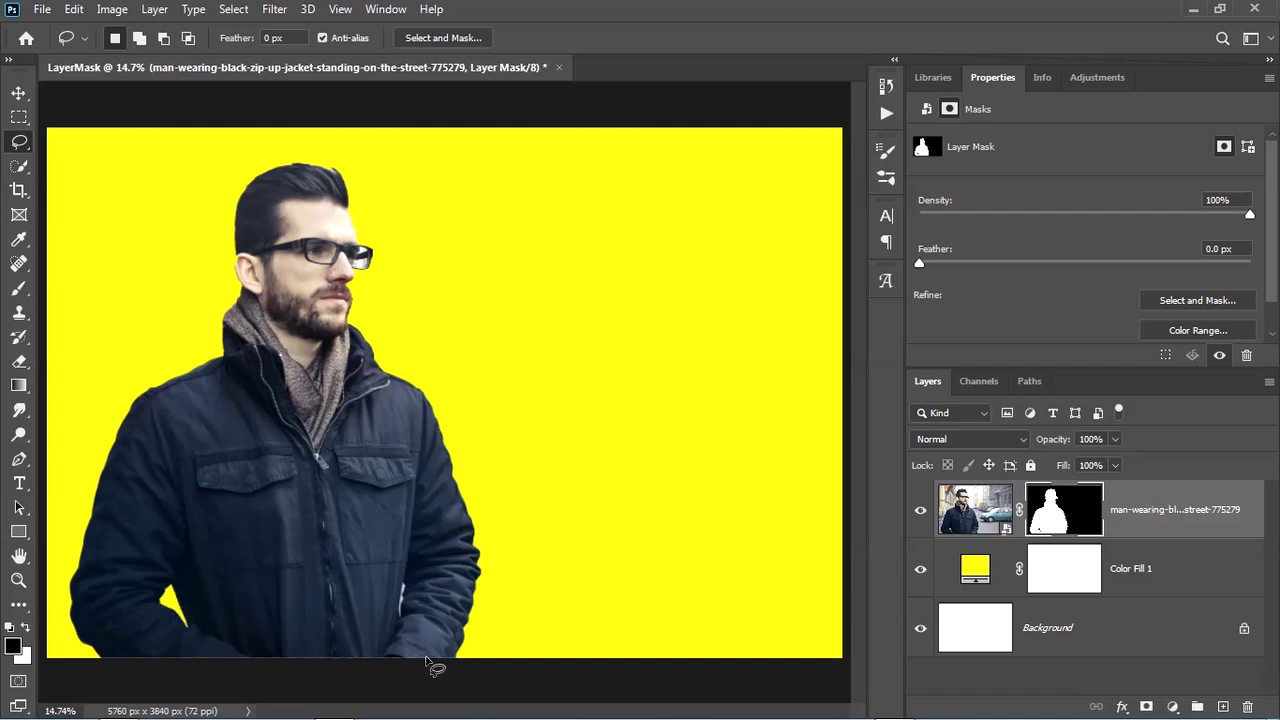
pyautogui.scroll(1, 397, 570)
pyautogui.scroll(10, 397, 570)
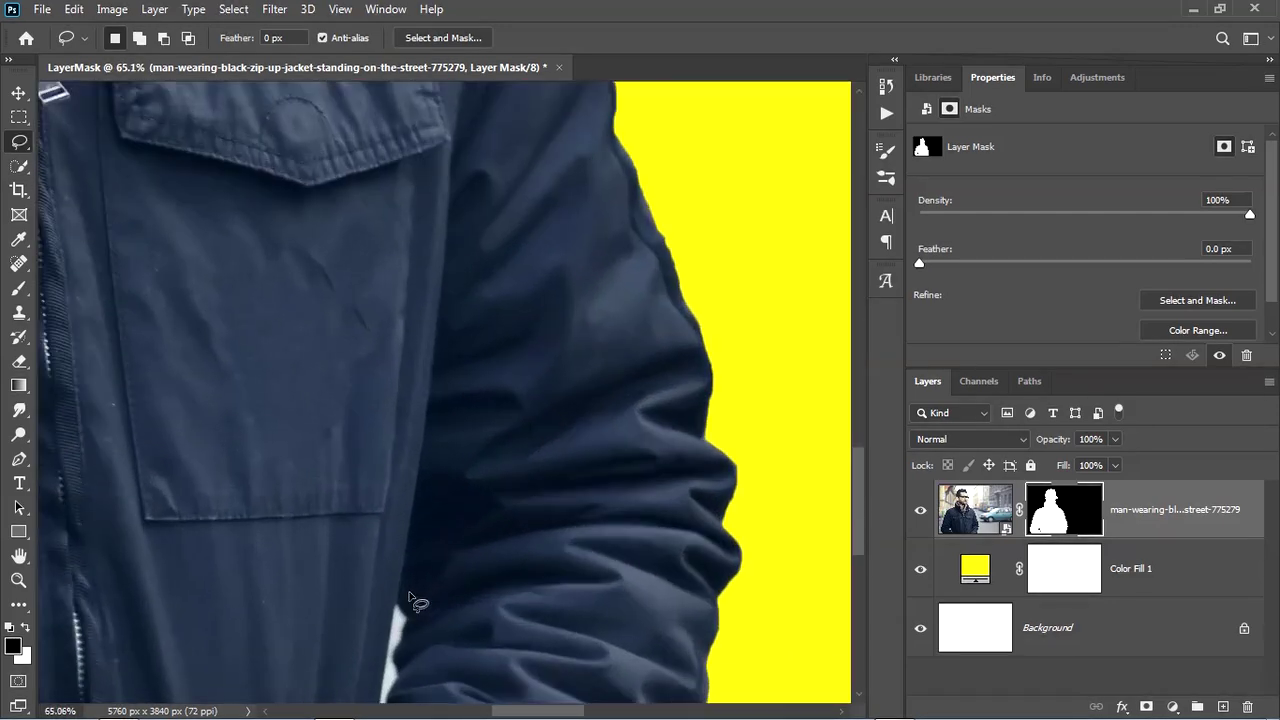
pyautogui.scroll(-15, 429, 568)
pyautogui.press('p')
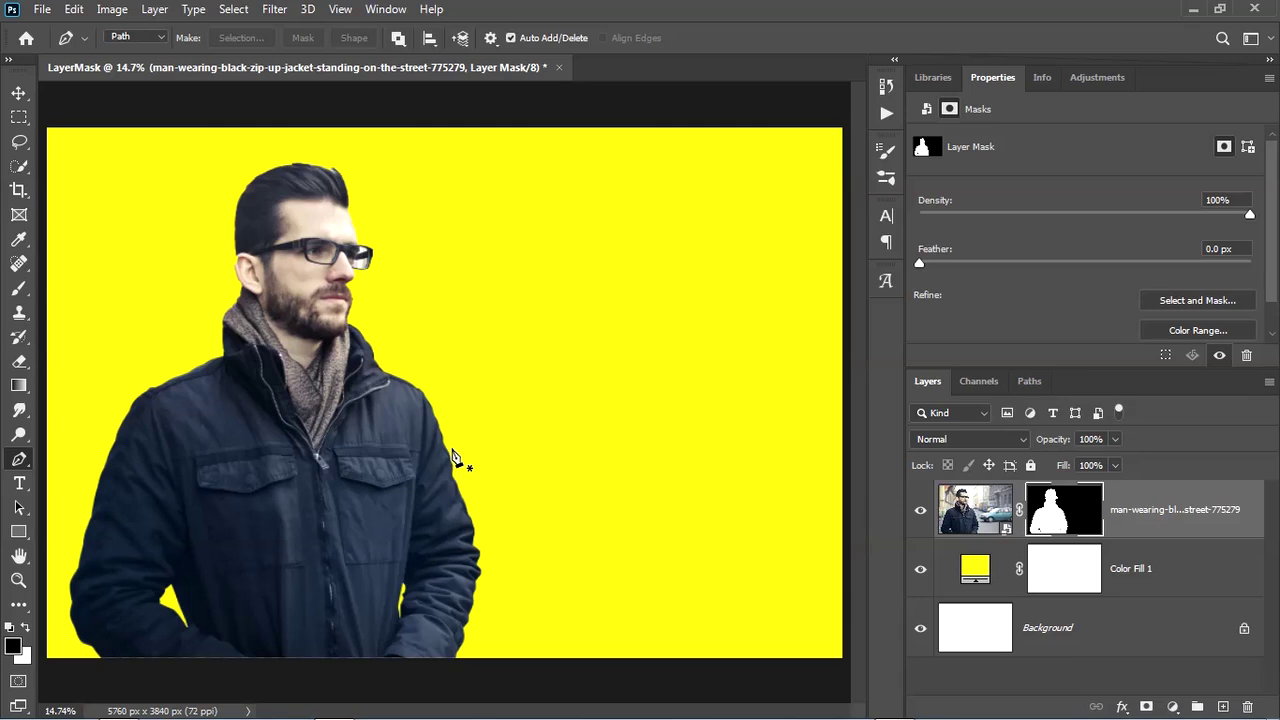
pyautogui.press('v')
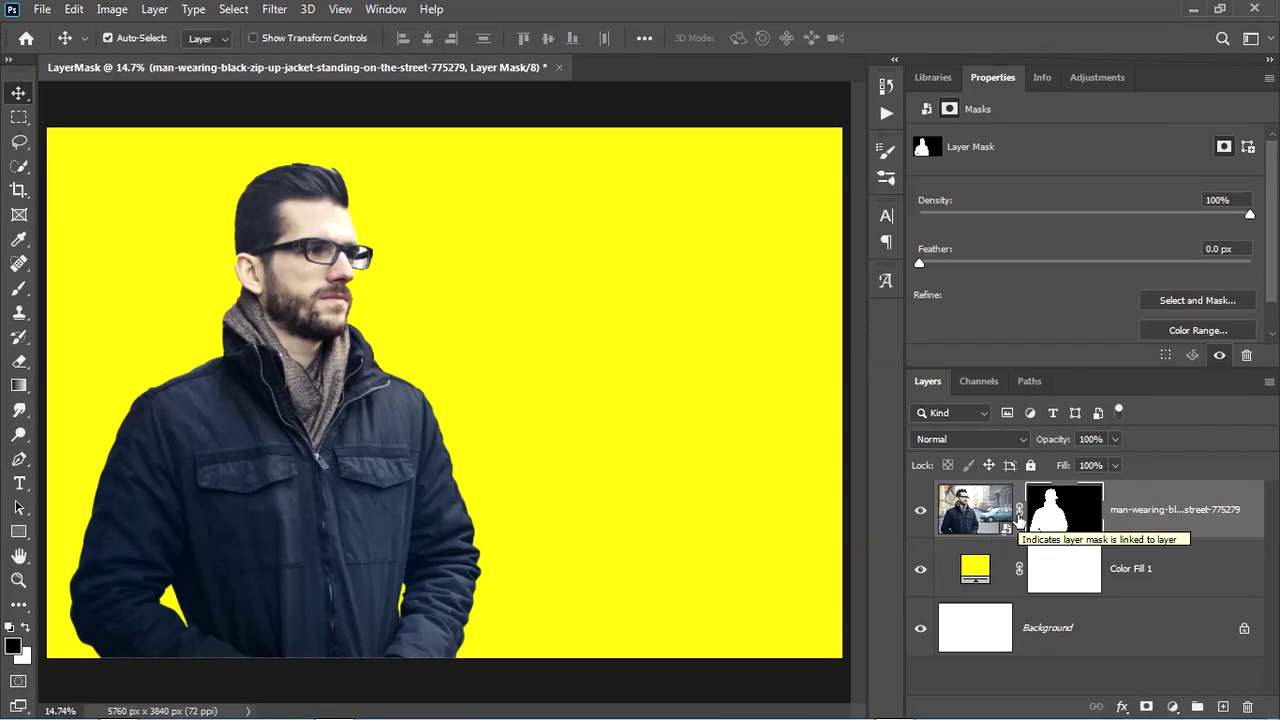
# - Delete the photo's layer mask and quick-select the street background around the man
pyautogui.rightClick(1066, 516)
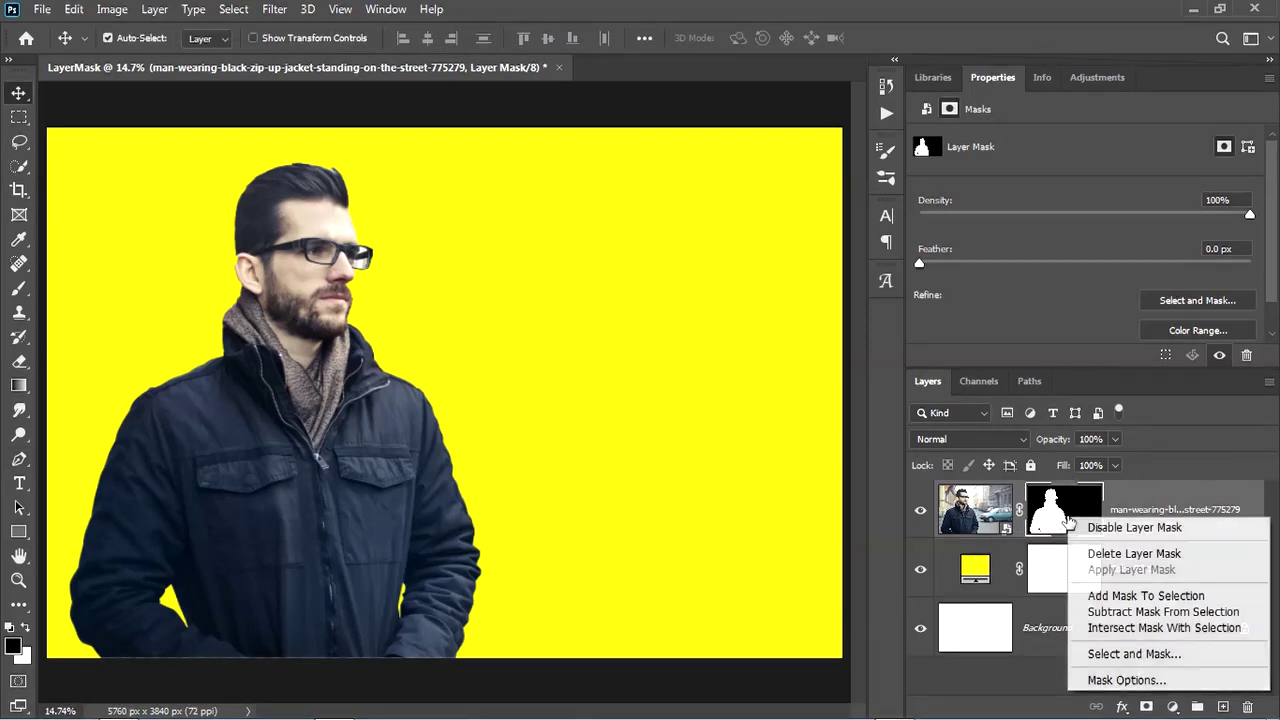
pyautogui.click(1136, 553)
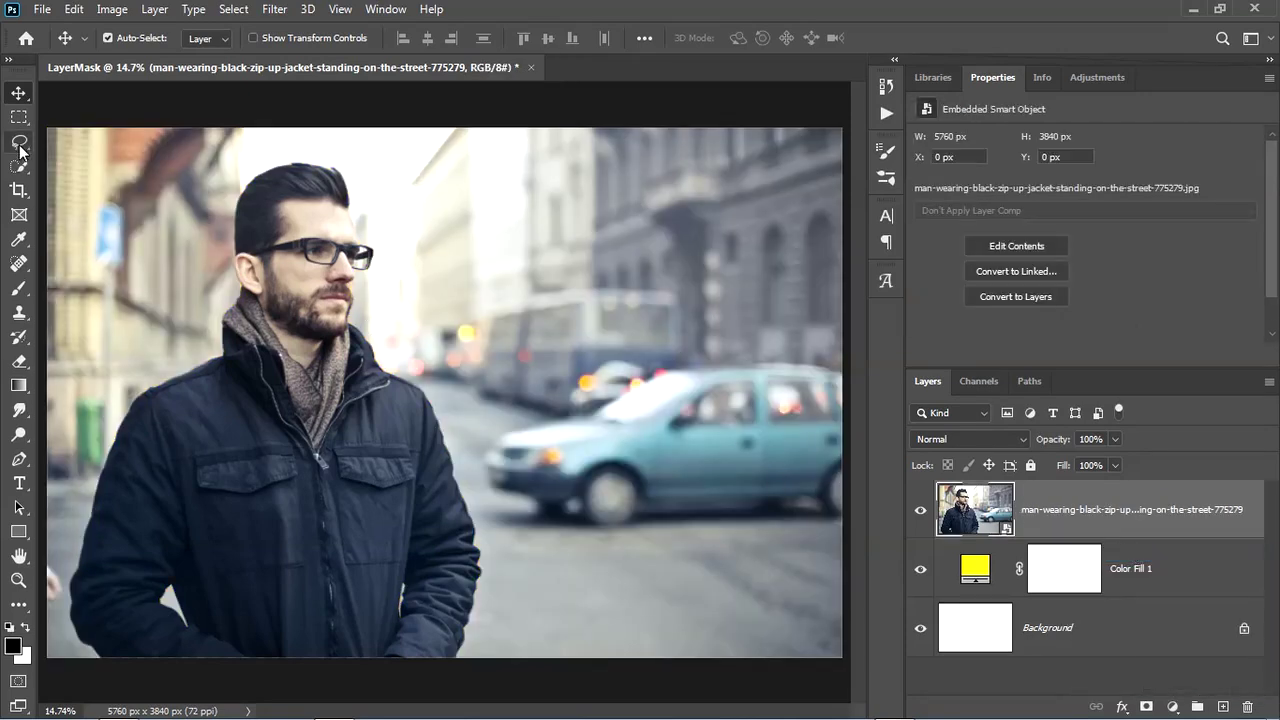
pyautogui.click(20, 167)
pyautogui.moveTo(114, 171)
pyautogui.mouseDown()
pyautogui.moveTo(80, 323)
pyautogui.moveTo(100, 420)
pyautogui.moveTo(52, 600)
pyautogui.mouseUp()
pyautogui.moveTo(243, 143)
pyautogui.mouseDown()
pyautogui.moveTo(335, 146)
pyautogui.moveTo(446, 183)
pyautogui.mouseUp()
pyautogui.moveTo(563, 274)
pyautogui.mouseDown()
pyautogui.moveTo(496, 177)
pyautogui.moveTo(636, 193)
pyautogui.moveTo(689, 238)
pyautogui.moveTo(696, 270)
pyautogui.moveTo(721, 255)
pyautogui.moveTo(699, 477)
pyautogui.moveTo(674, 466)
pyautogui.moveTo(641, 485)
pyautogui.moveTo(550, 555)
pyautogui.mouseUp()
# - Fit the photo to the window and add a layer mask from the background selection
pyautogui.scroll(5, 380, 316)
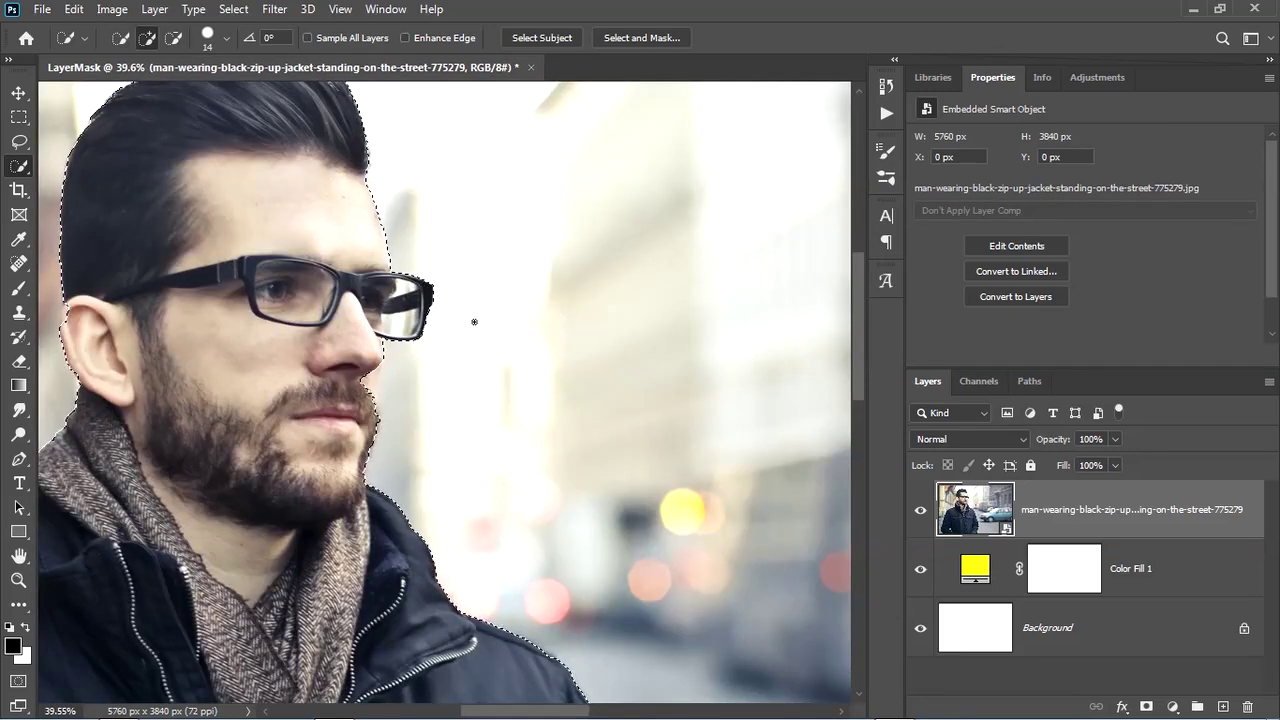
pyautogui.scroll(-1, 466, 337)
pyautogui.scroll(-5, 466, 337)
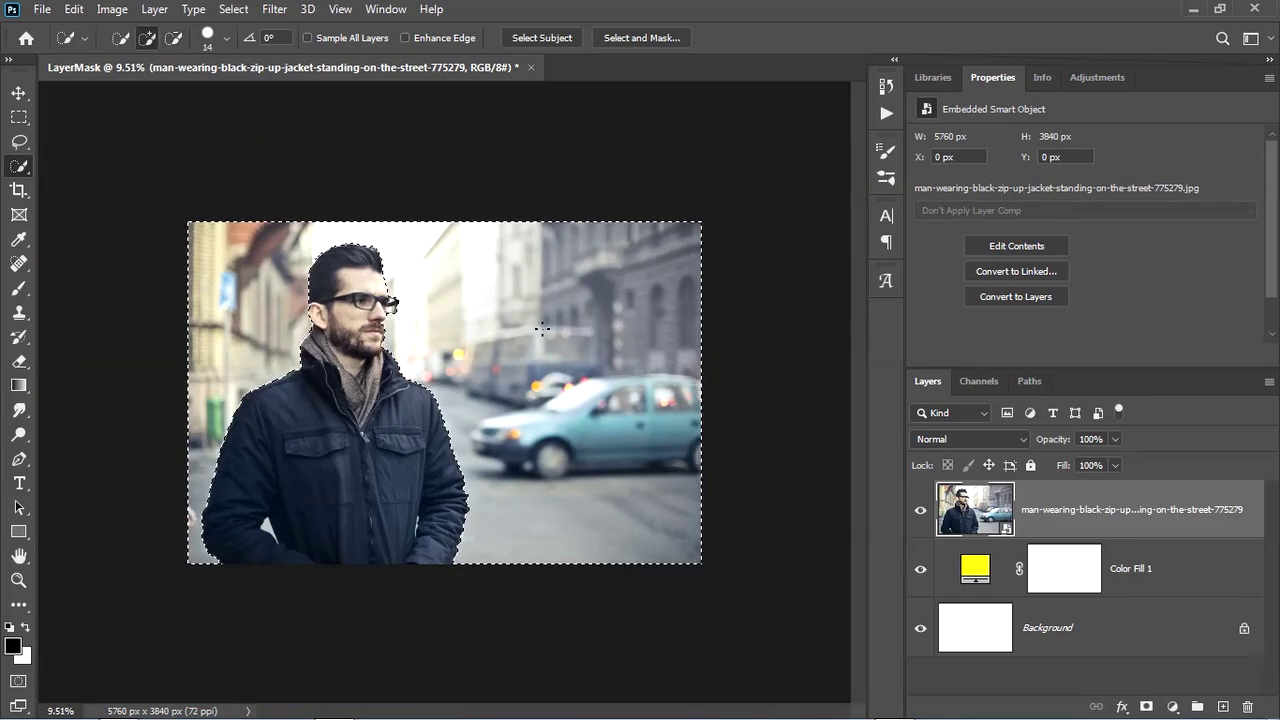
pyautogui.scroll(1, 533, 333)
pyautogui.hotkey('ctrl', '0')
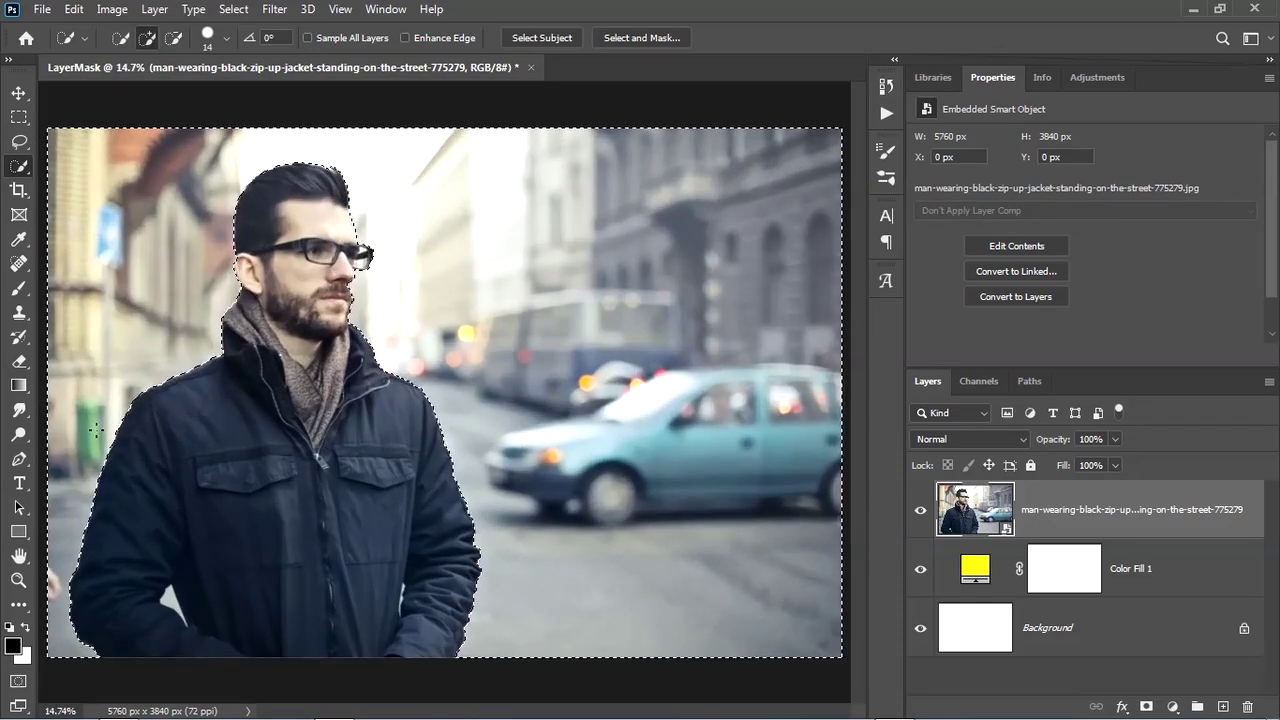
pyautogui.click(1147, 707)
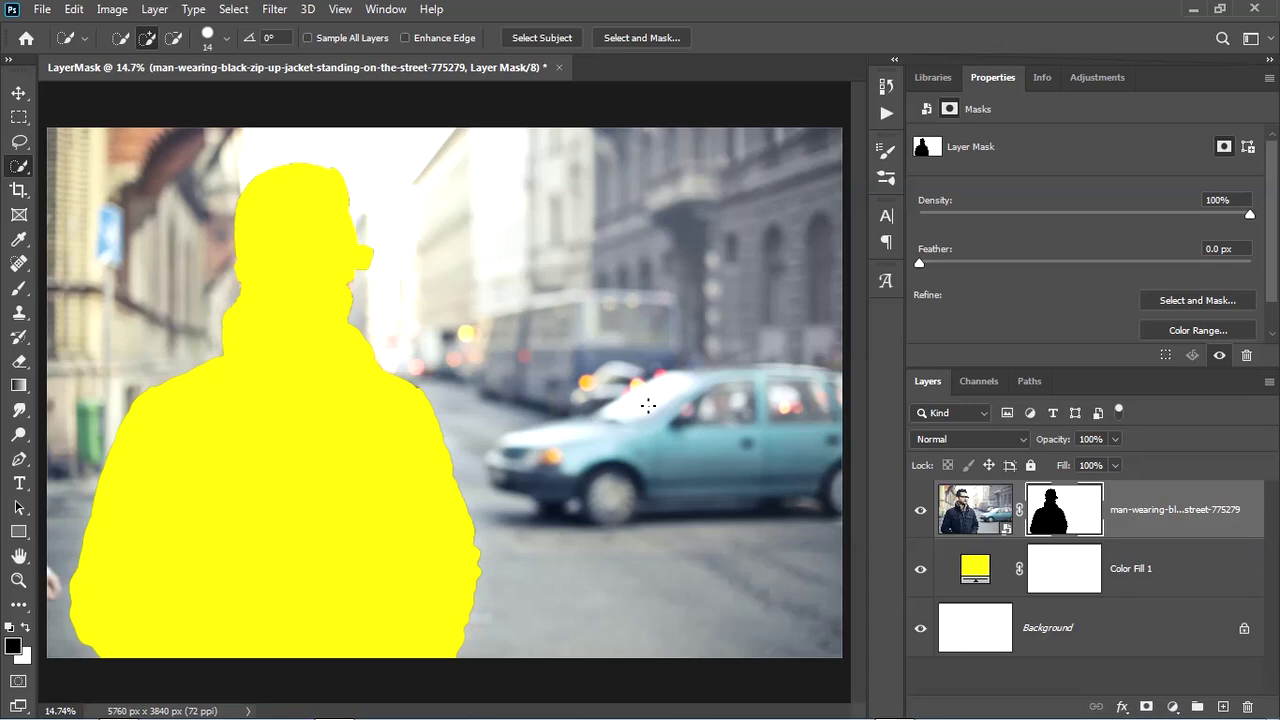
# - Re-create the layer mask from the selection as an inverted mask that hides the man
pyautogui.hotkey('ctrl', 'z')
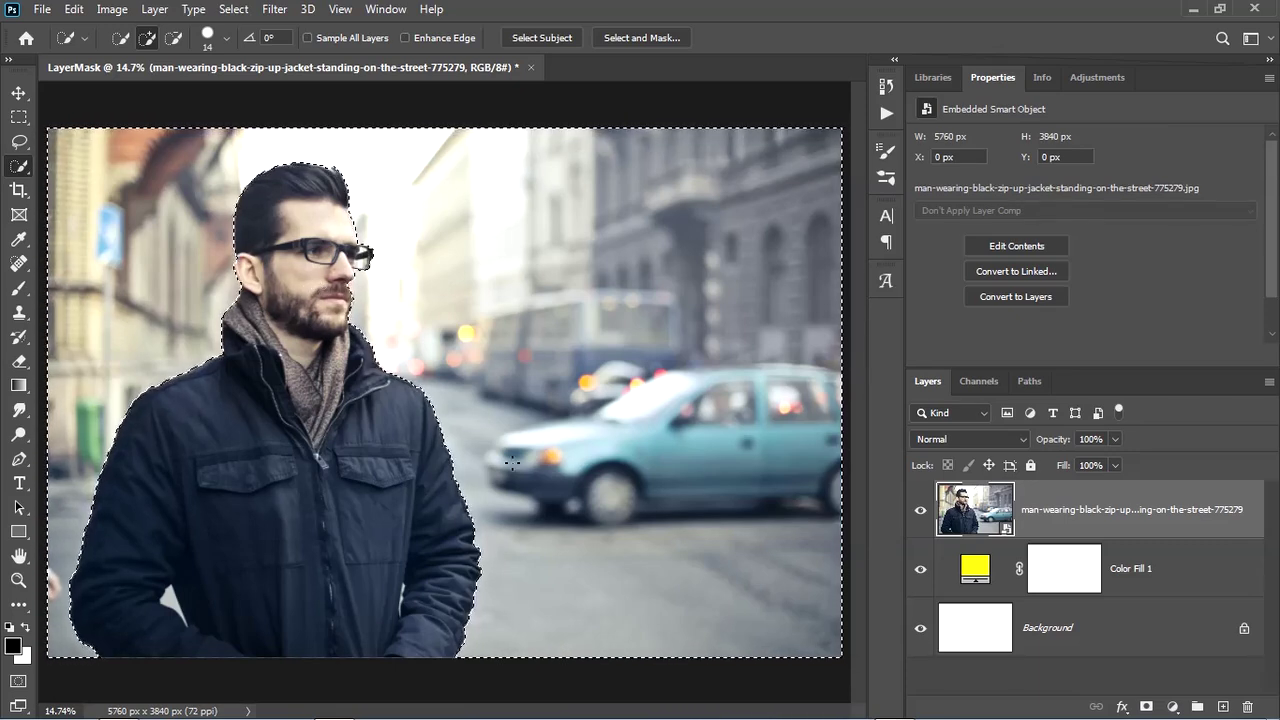
pyautogui.press('alt')
pyautogui.click(1147, 706)
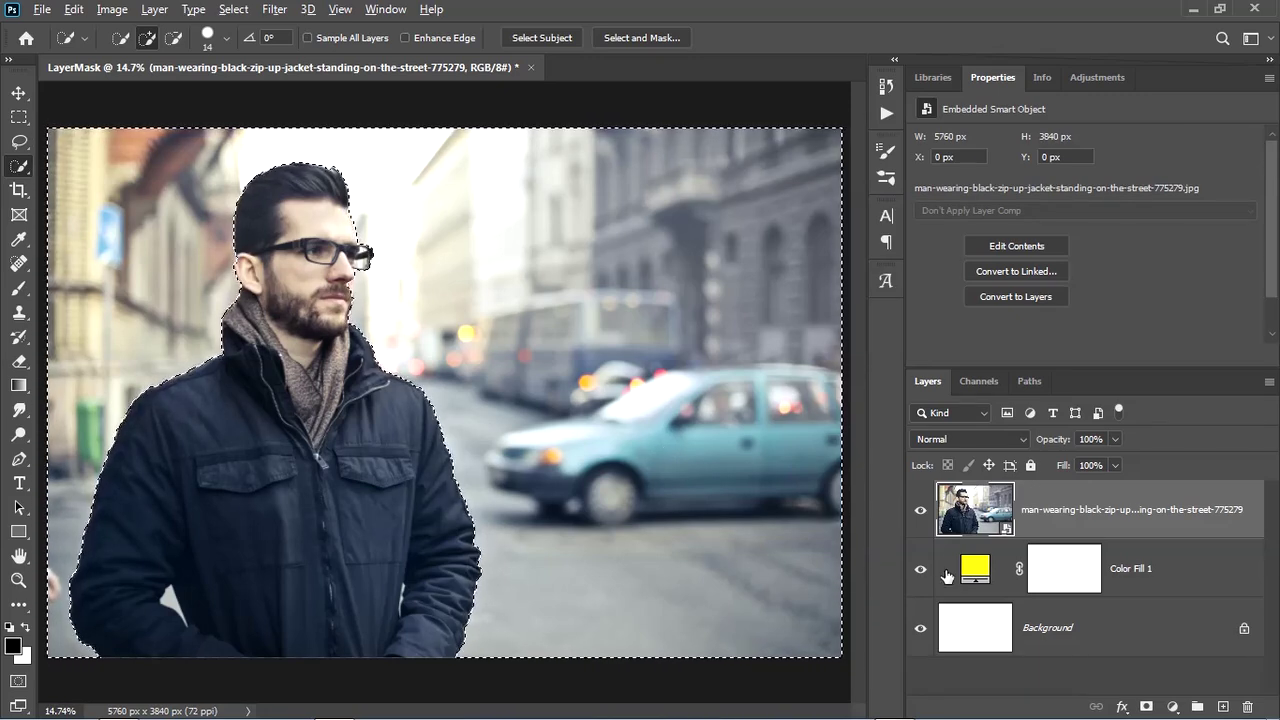
pyautogui.click(1146, 706)
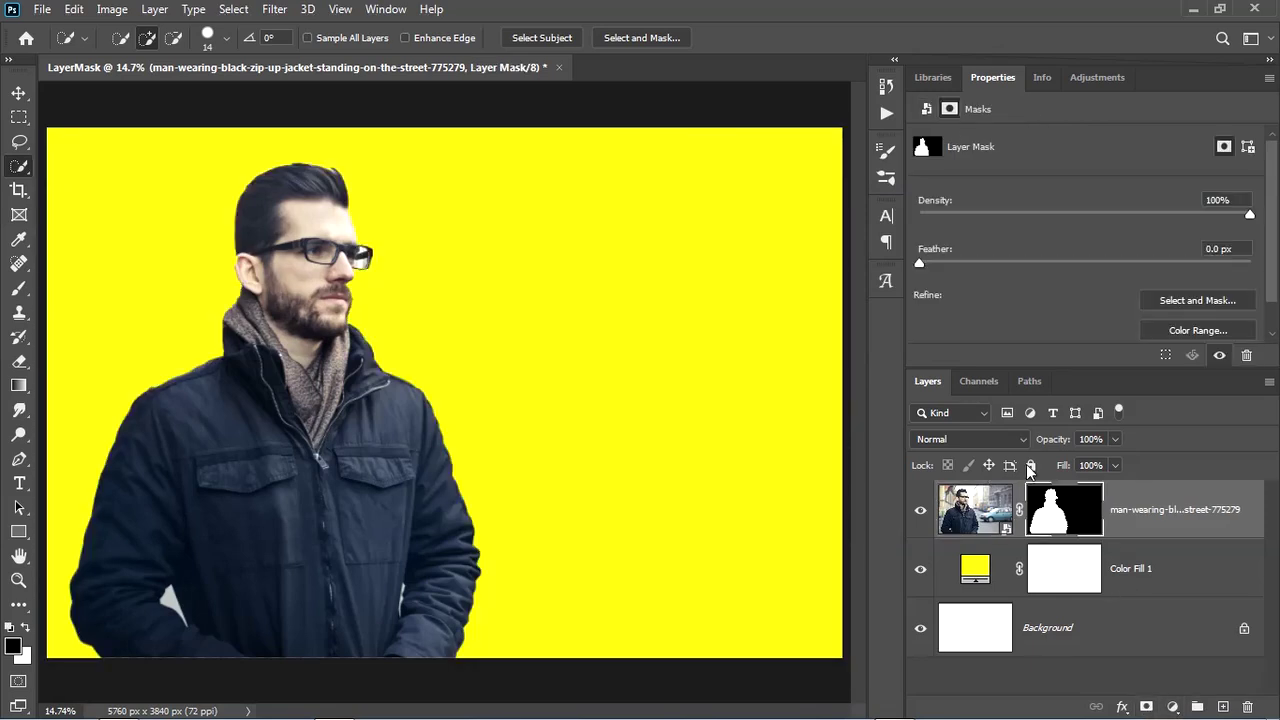
pyautogui.hotkey('ctrl', 'z')
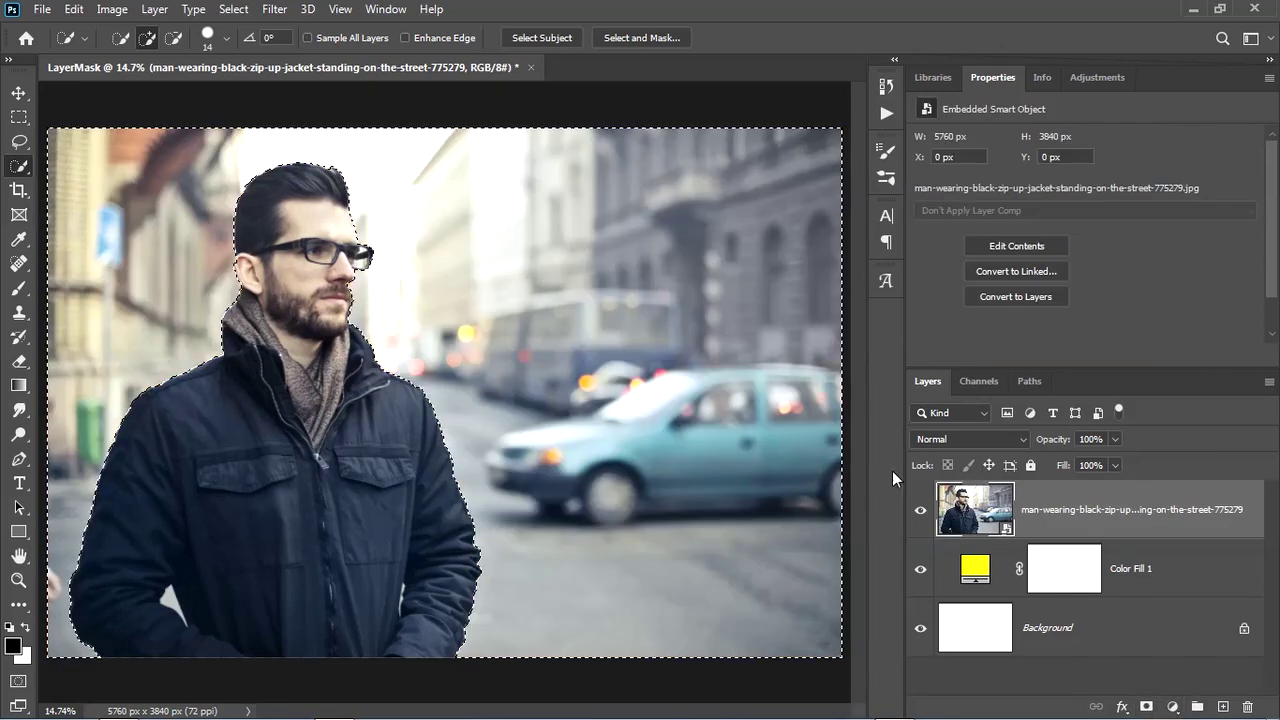
pyautogui.keyDown('alt'); pyautogui.click(1146, 706); pyautogui.keyUp('alt')
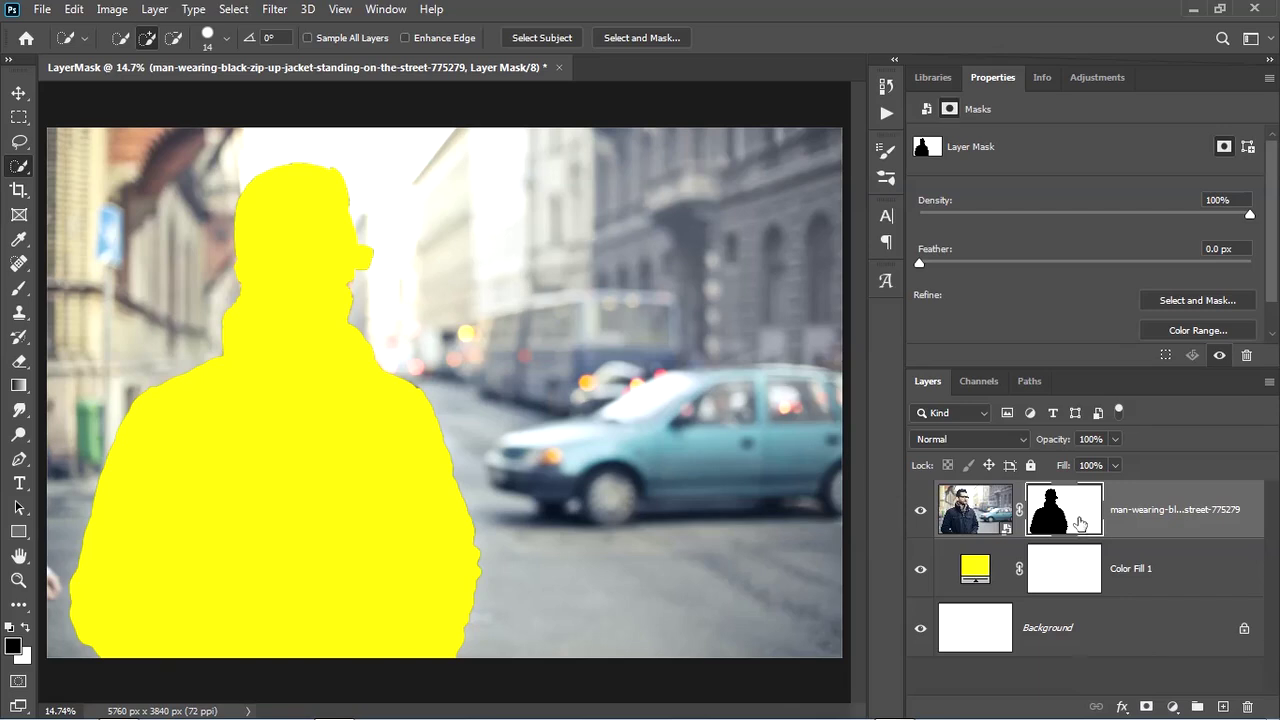
# - Invert the photo's layer mask several times with Ctrl+I to compare both versions
pyautogui.click(986, 505)
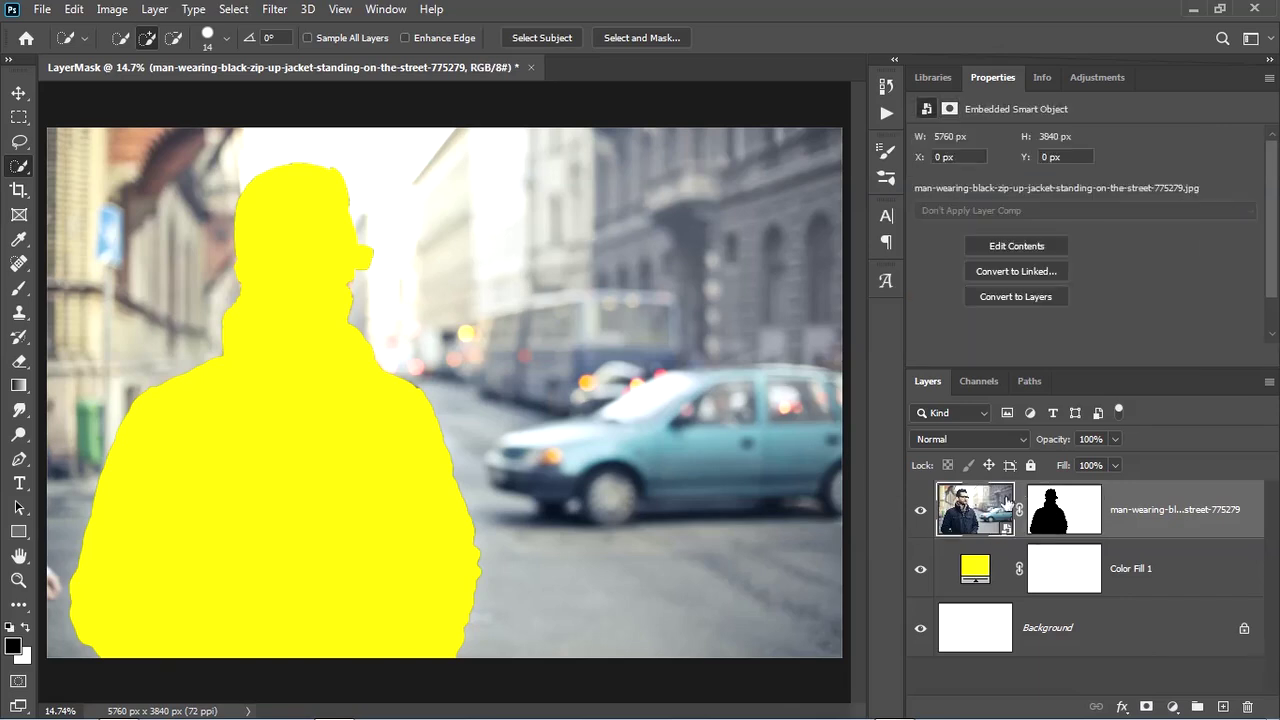
pyautogui.click(1075, 513)
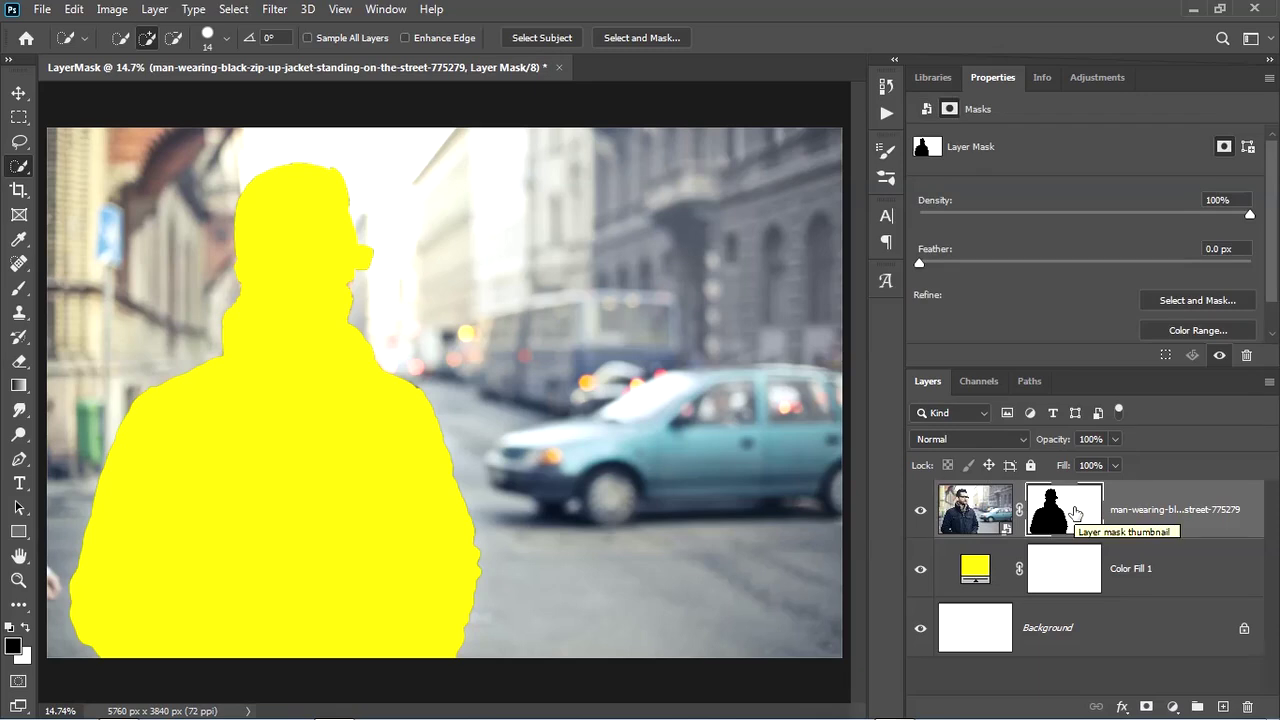
pyautogui.hotkey('ctrl', 'i')
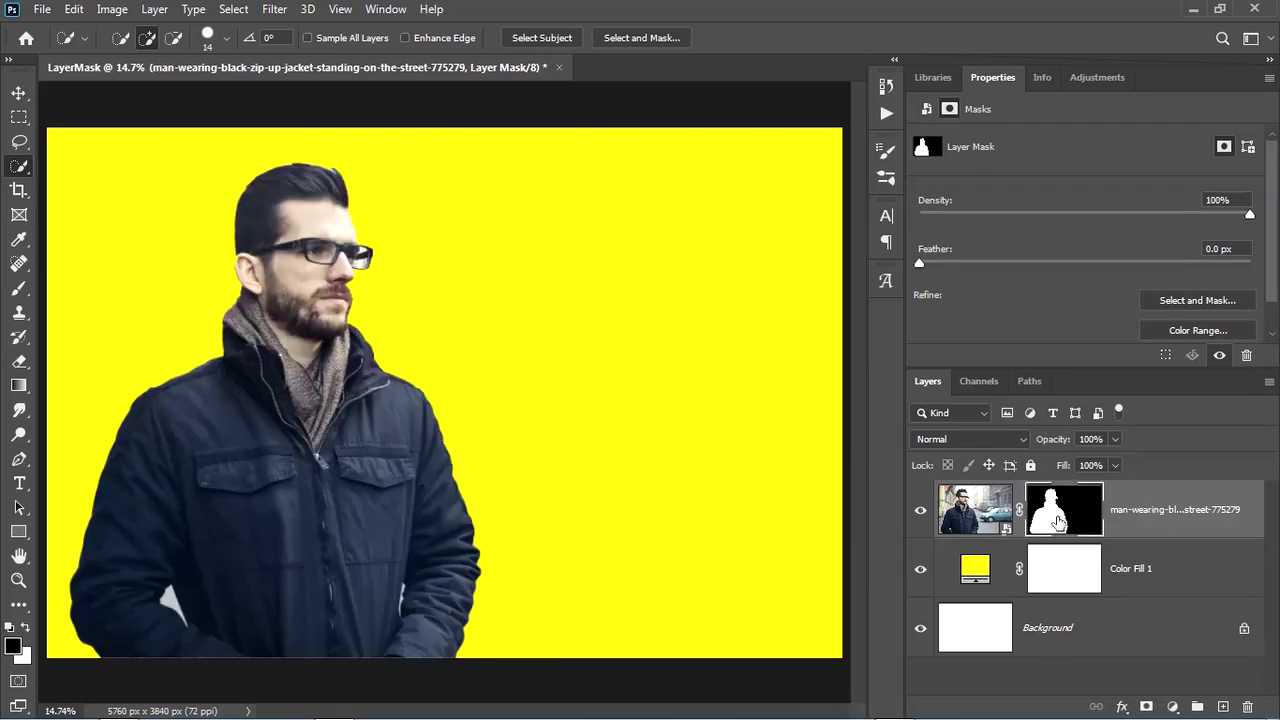
pyautogui.hotkey('ctrl', 'i')
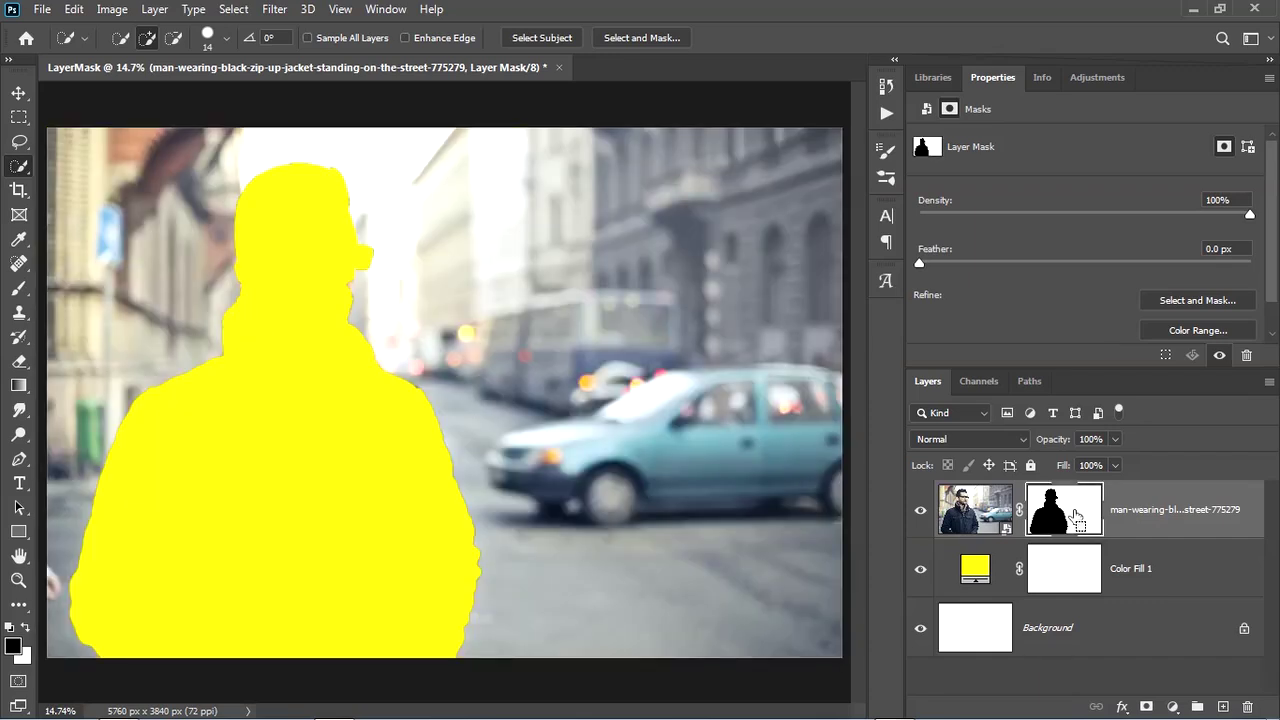
pyautogui.hotkey('ctrl', 'i')
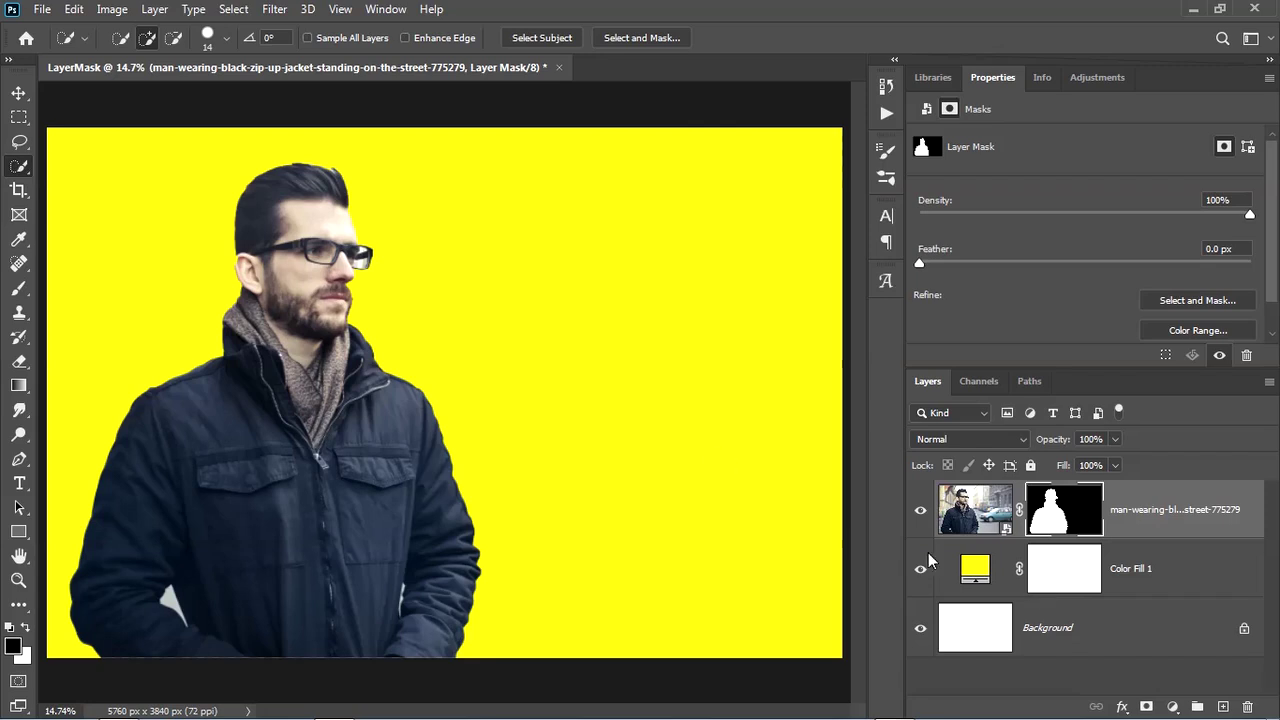
# - Delete the photo's layer mask and the yellow Color Fill 1 layer
pyautogui.rightClick(1047, 502)
pyautogui.click(1090, 531)
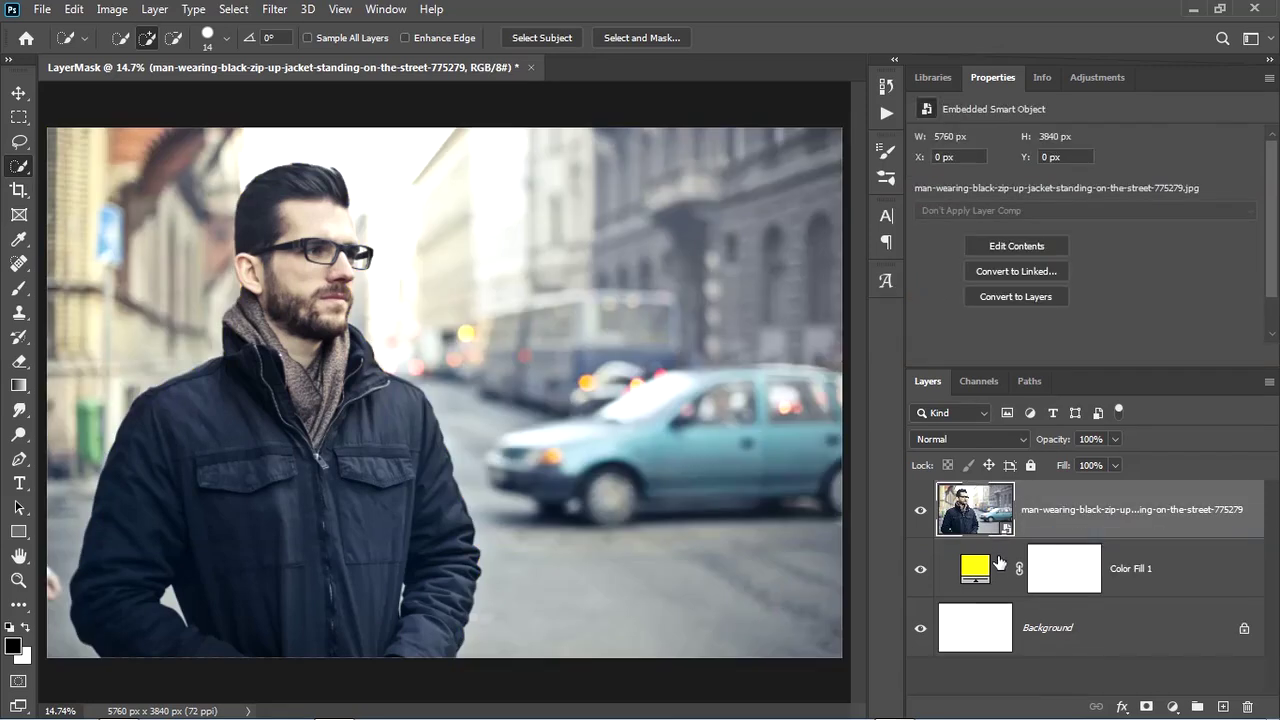
pyautogui.click(1146, 574)
pyautogui.press('Delete')
# - Add a Brightness/Contrast adjustment layer above the street photo
pyautogui.click(1052, 528)
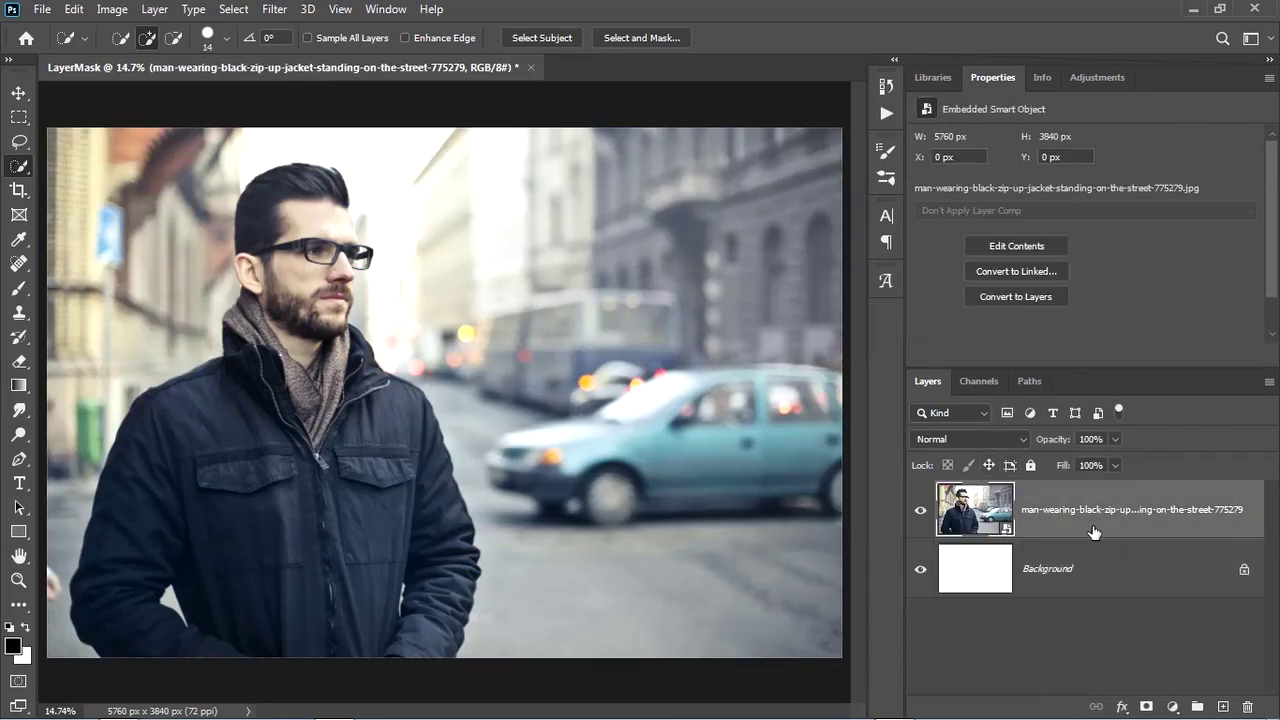
pyautogui.click(1173, 707)
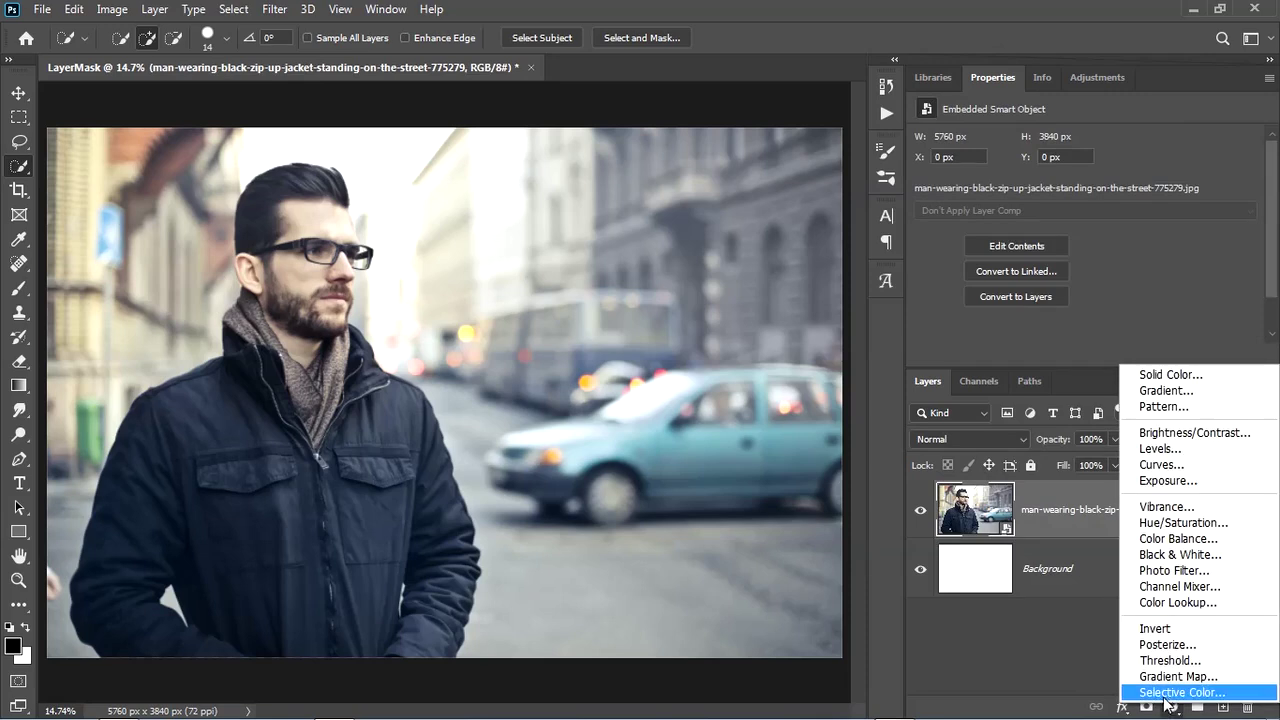
pyautogui.click(1188, 436)
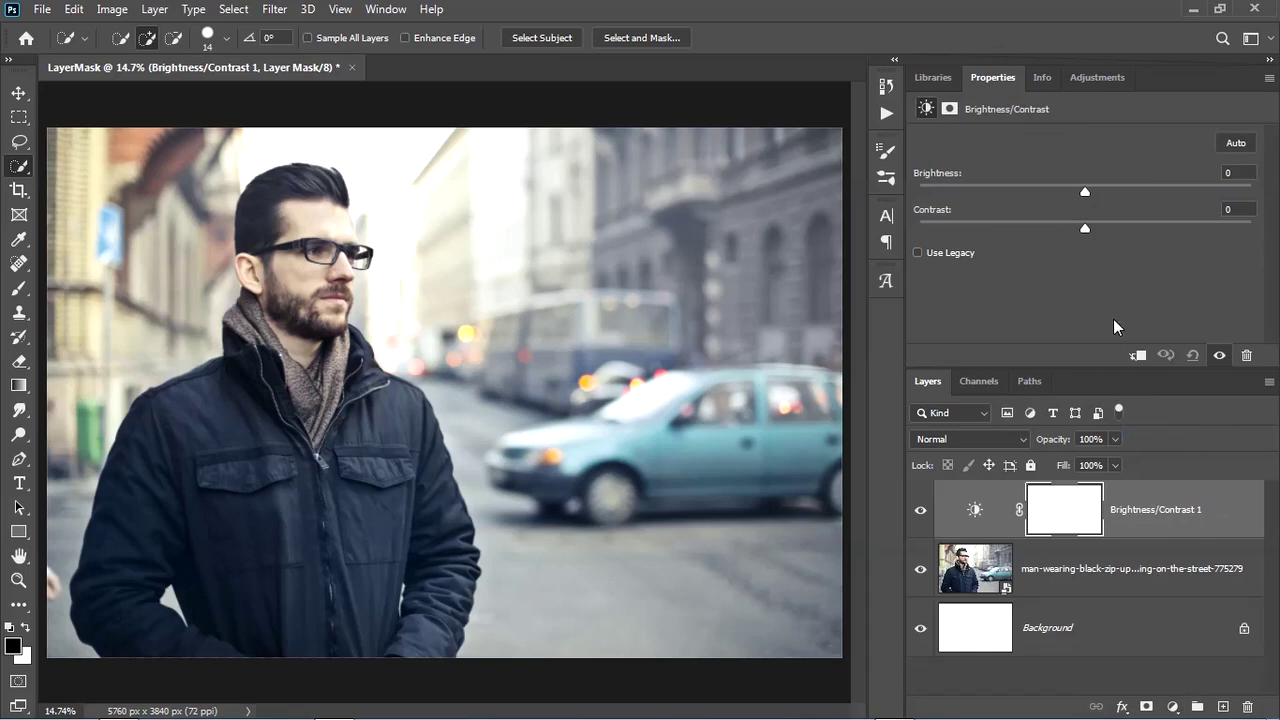
# - Set Brightness to -31 and paint the mask black over the right-side buildings and left background
pyautogui.moveTo(1087, 195); pyautogui.dragTo(1060, 196)
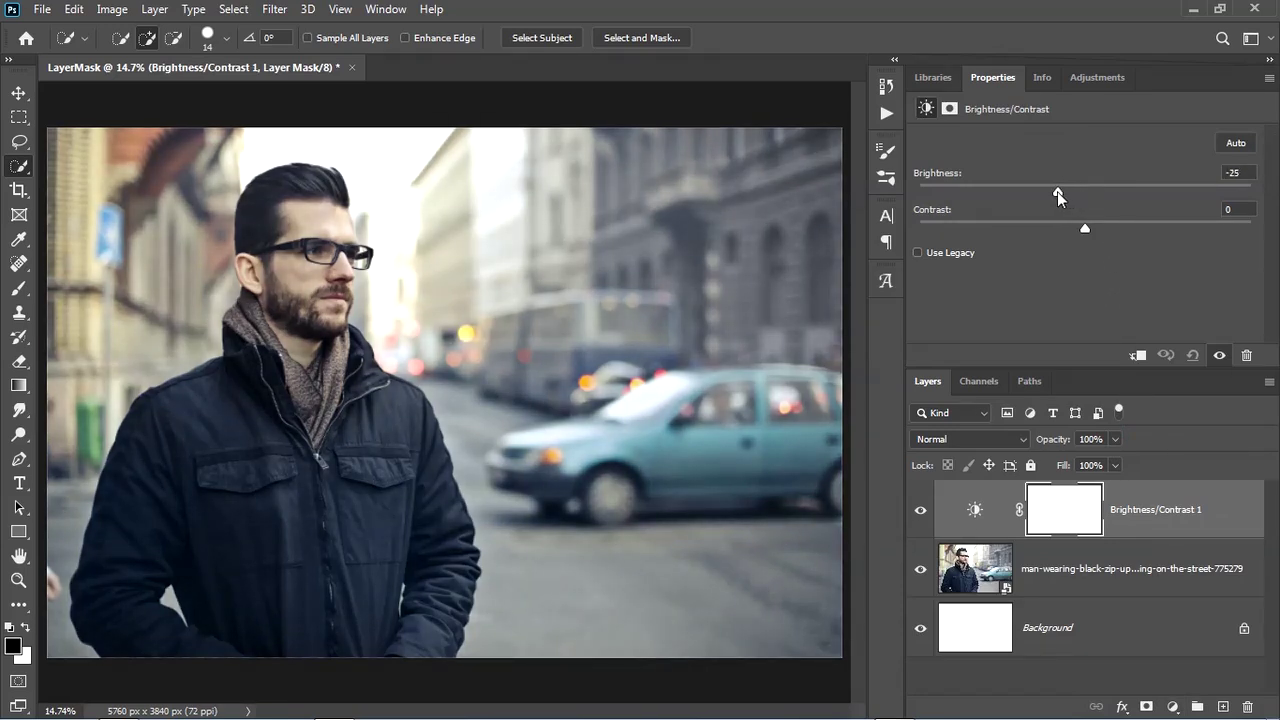
pyautogui.moveTo(1059, 198); pyautogui.dragTo(1053, 197)
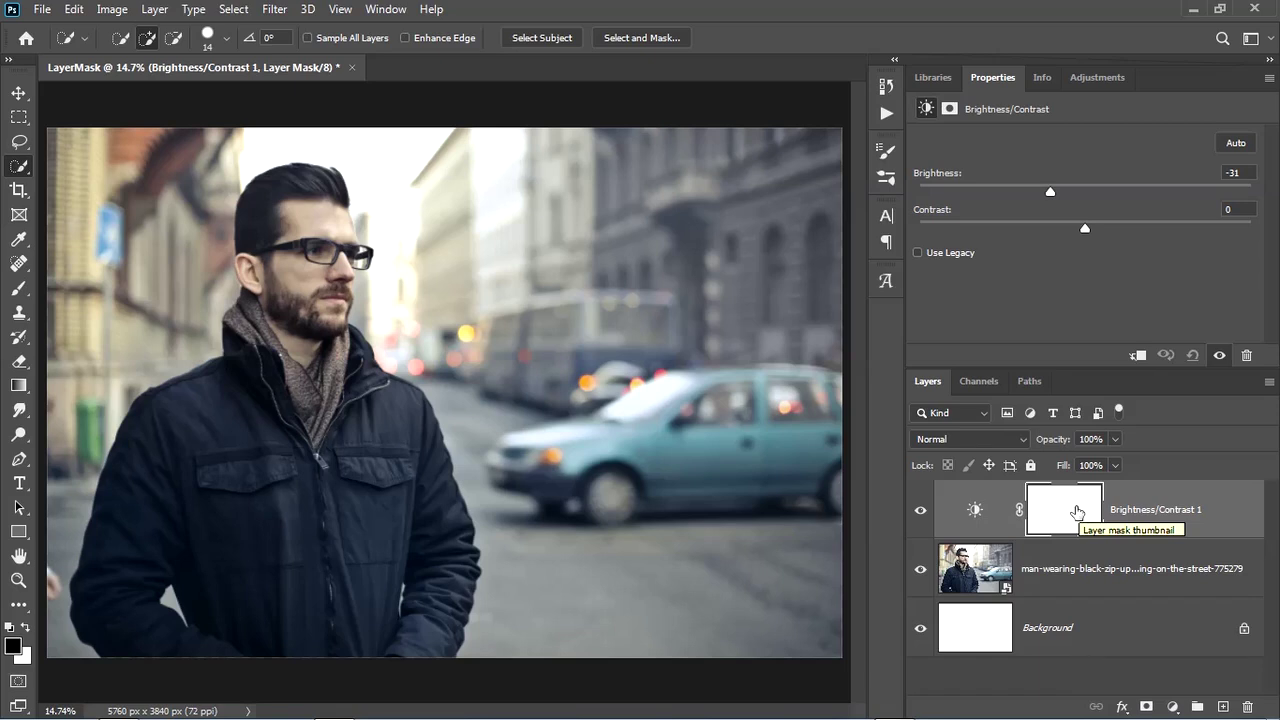
pyautogui.press('b')
pyautogui.moveTo(548, 358); pyautogui.dragTo(646, 365)
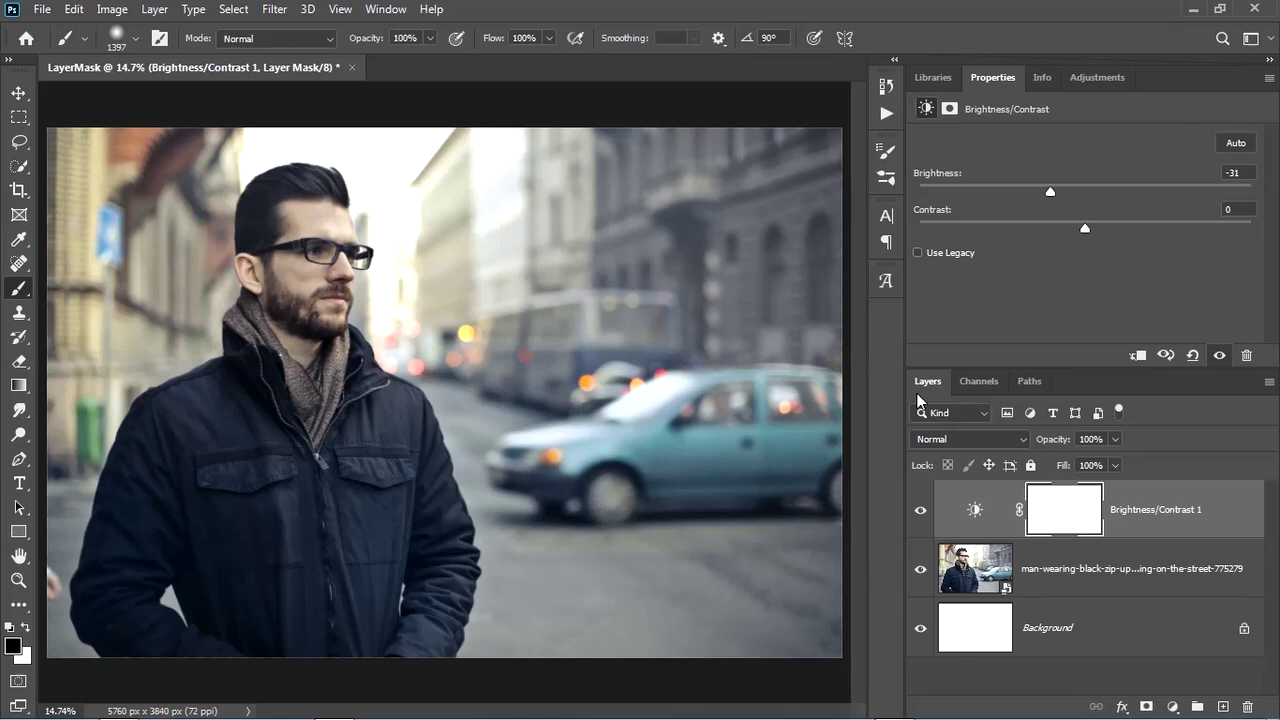
pyautogui.moveTo(543, 191)
pyautogui.mouseDown()
pyautogui.moveTo(641, 349)
pyautogui.moveTo(473, 159)
pyautogui.moveTo(641, 142)
pyautogui.moveTo(848, 388)
pyautogui.moveTo(816, 395)
pyautogui.moveTo(785, 206)
pyautogui.moveTo(635, 301)
pyautogui.moveTo(456, 276)
pyautogui.moveTo(574, 630)
pyautogui.moveTo(681, 626)
pyautogui.moveTo(795, 579)
pyautogui.mouseUp()
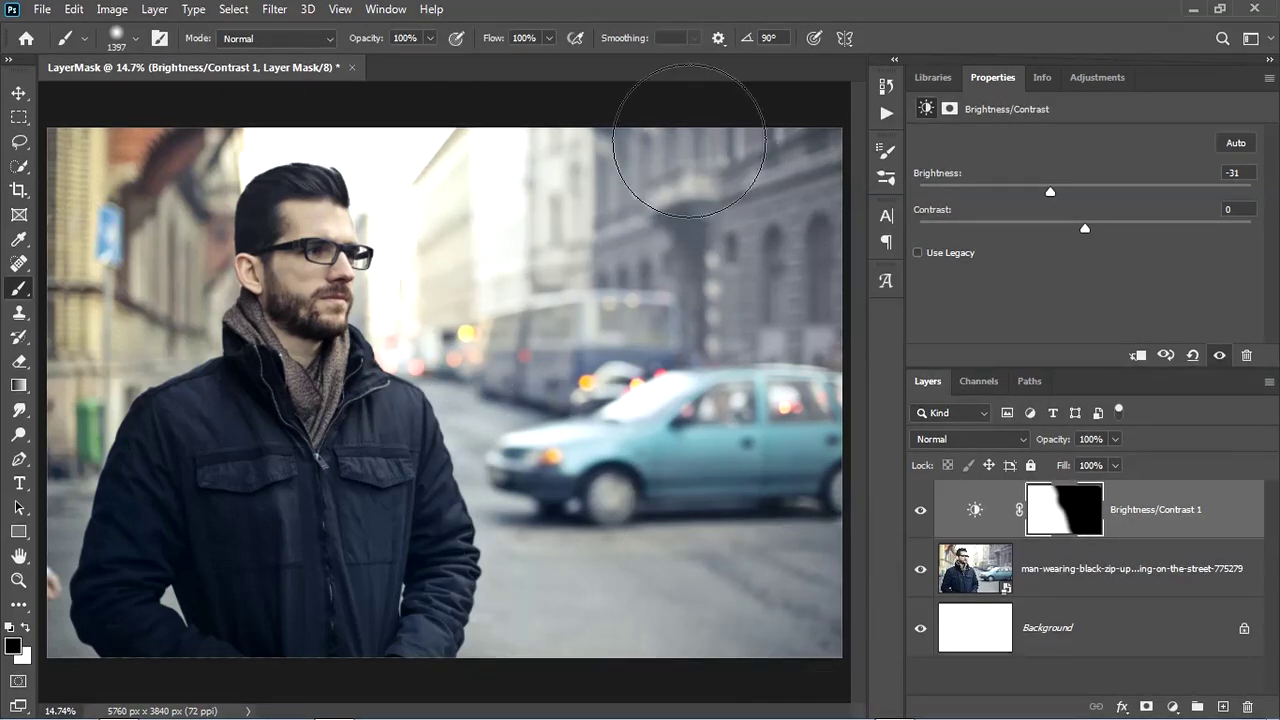
pyautogui.moveTo(140, 245)
pyautogui.mouseDown()
pyautogui.moveTo(45, 380)
pyautogui.moveTo(60, 420)
pyautogui.mouseUp()
pyautogui.scroll(-3, 60, 400)
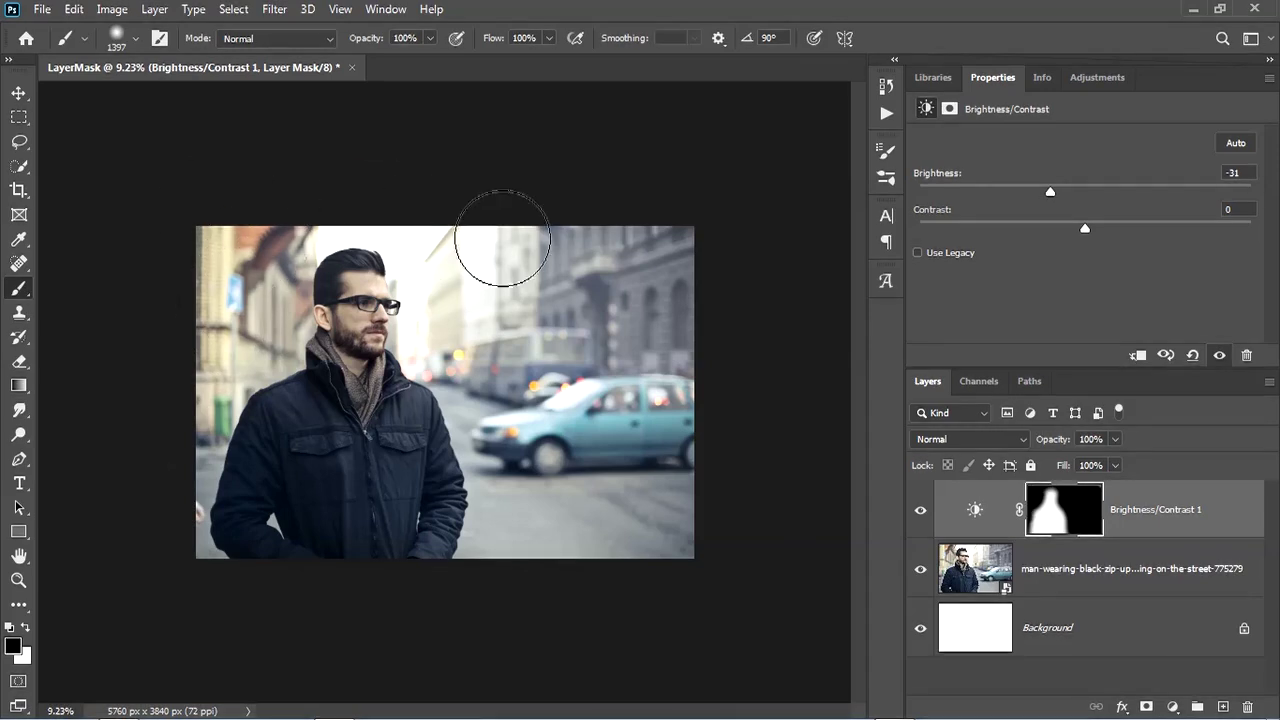
pyautogui.scroll(3, 541, 292)
# - Toggle the Brightness/Contrast layer to compare, then invert its mask so the background darkens
pyautogui.click(921, 511)
pyautogui.click(921, 511)
pyautogui.click(921, 511)
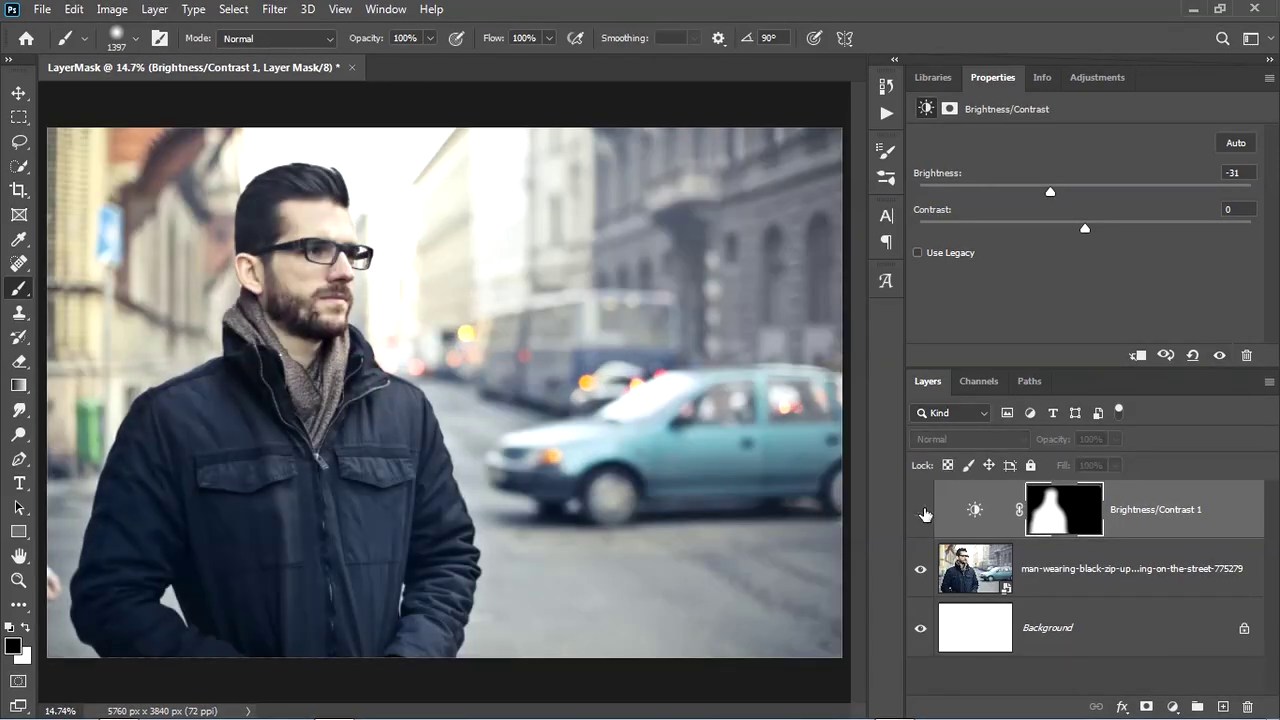
pyautogui.click(921, 511)
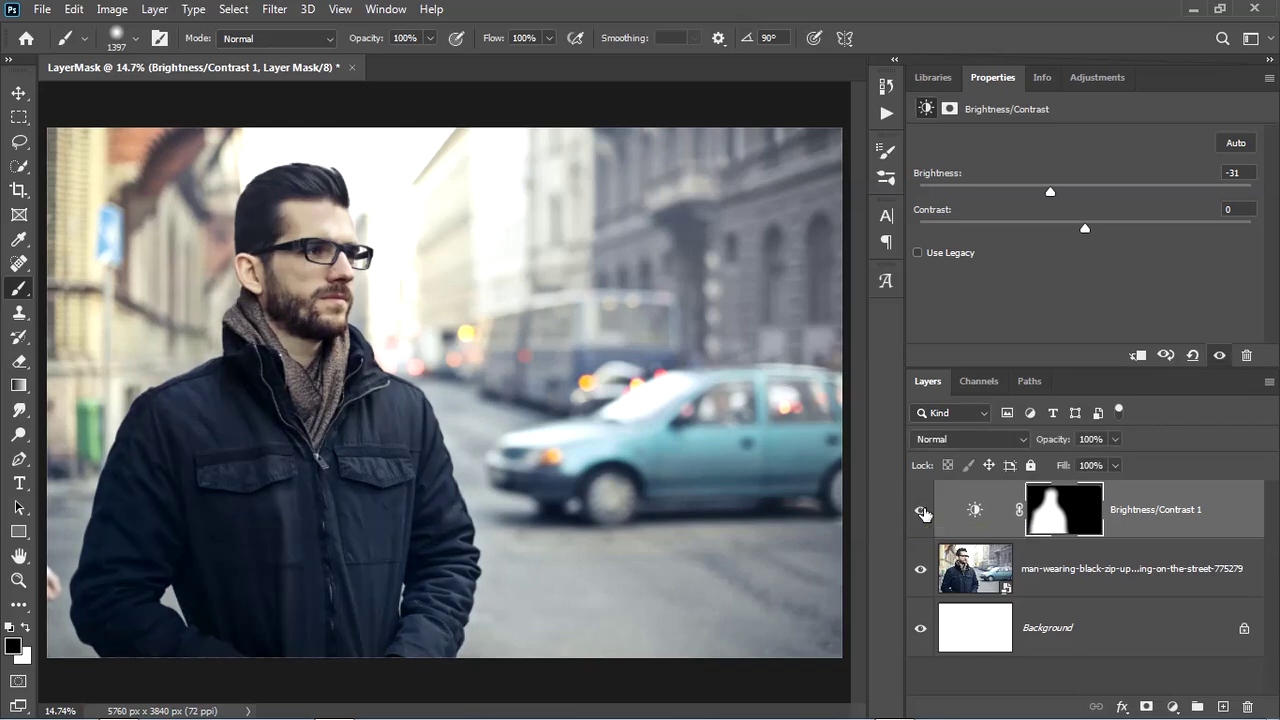
pyautogui.click(1063, 514)
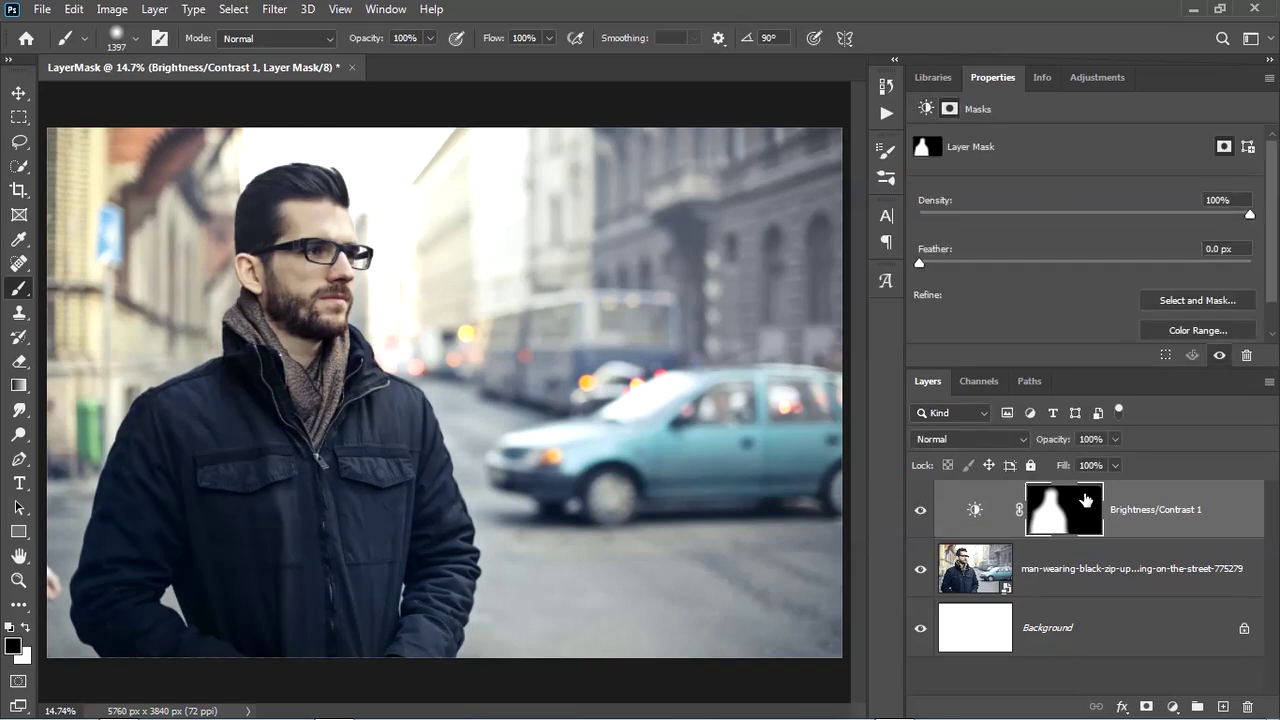
pyautogui.hotkey('ctrl', 'i')
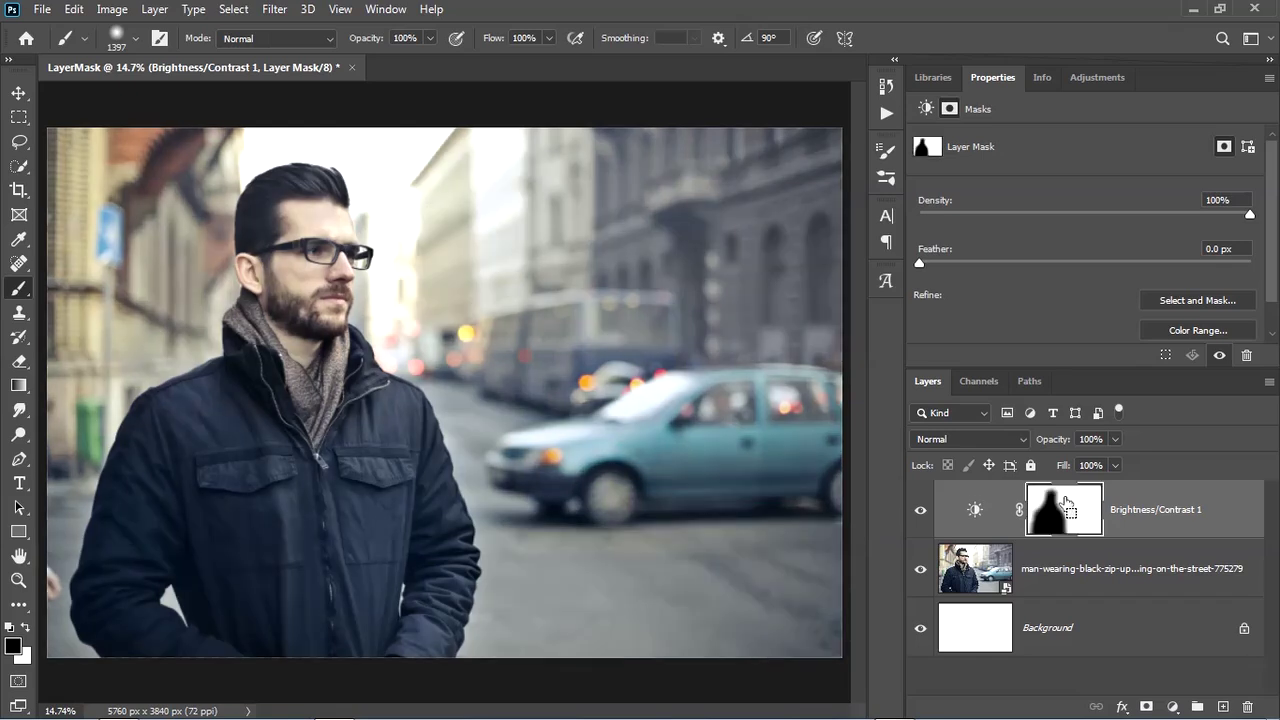
# - Lower the Brightness/Contrast brightness to -76
pyautogui.press('v')
pyautogui.click(975, 510)
pyautogui.moveTo(1048, 191); pyautogui.dragTo(1010, 259)
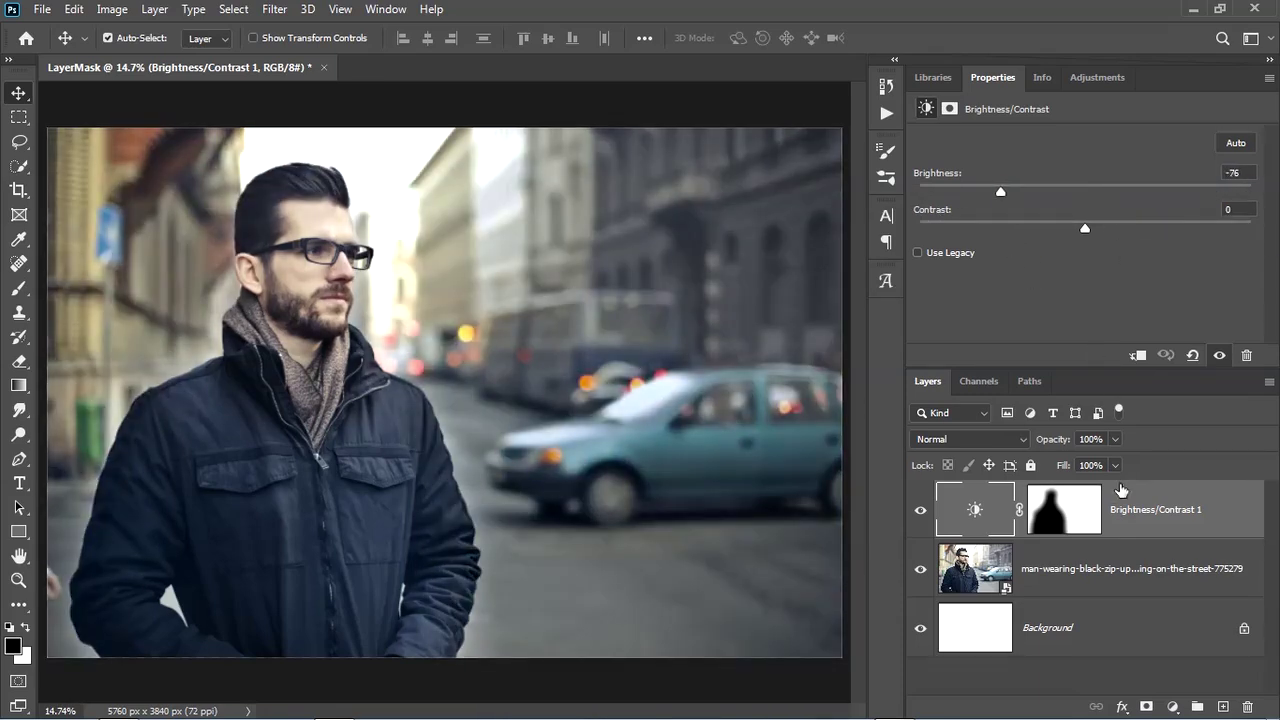
# - Add a Curves layer with a point pulled down to Input 96 / Output 40
pyautogui.click(1172, 706)
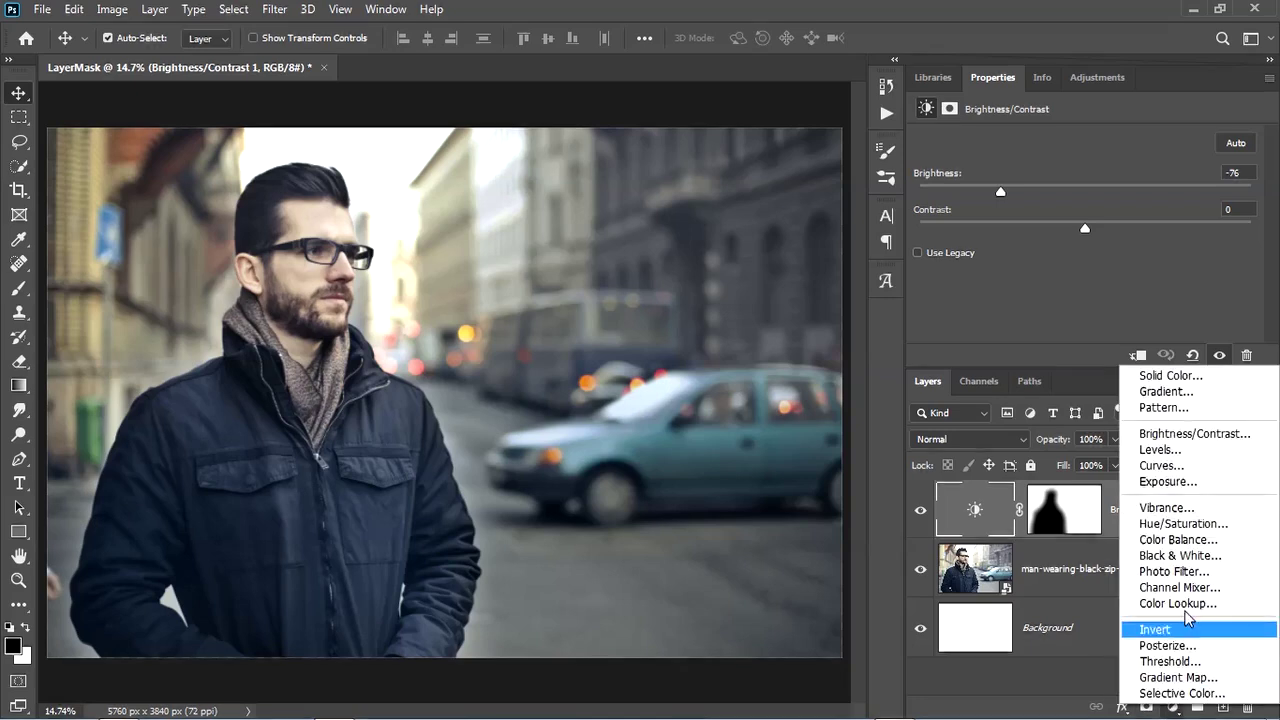
pyautogui.click(1195, 465)
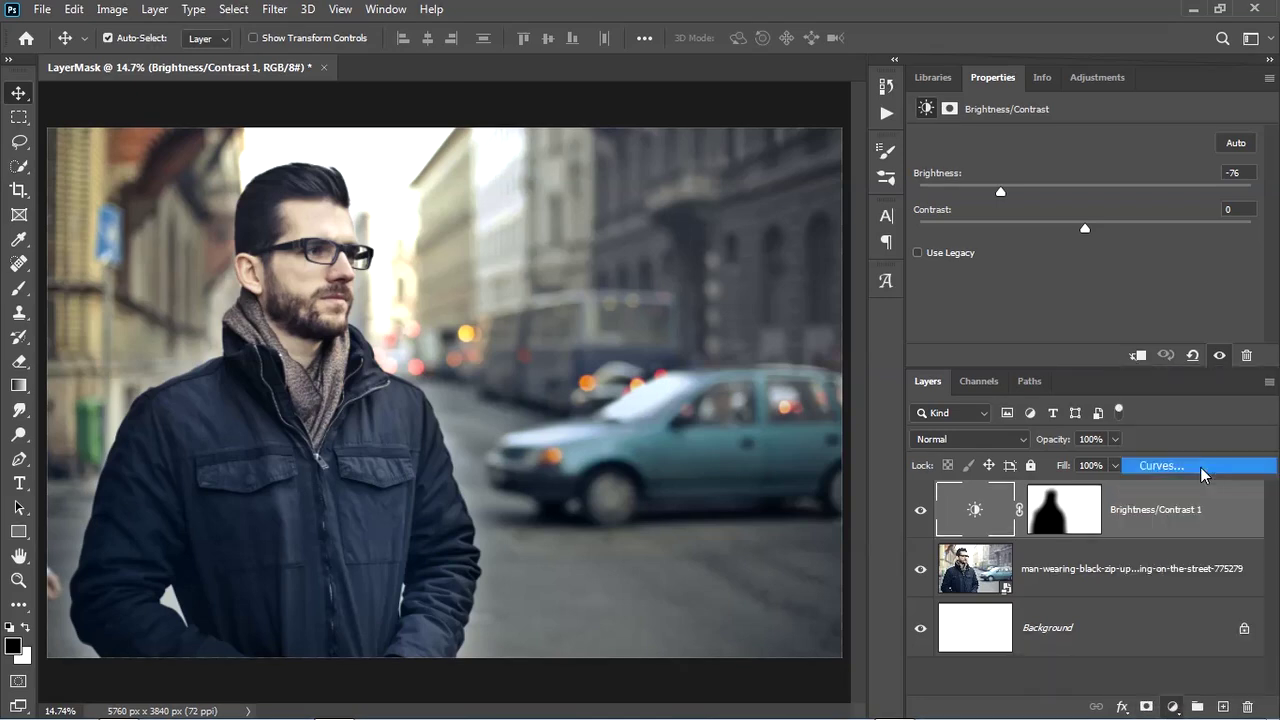
pyautogui.scroll(-2, 1085, 190)
pyautogui.click(1044, 248)
pyautogui.moveTo(984, 314); pyautogui.dragTo(995, 314)
pyautogui.moveTo(1050, 248); pyautogui.dragTo(1074, 266)
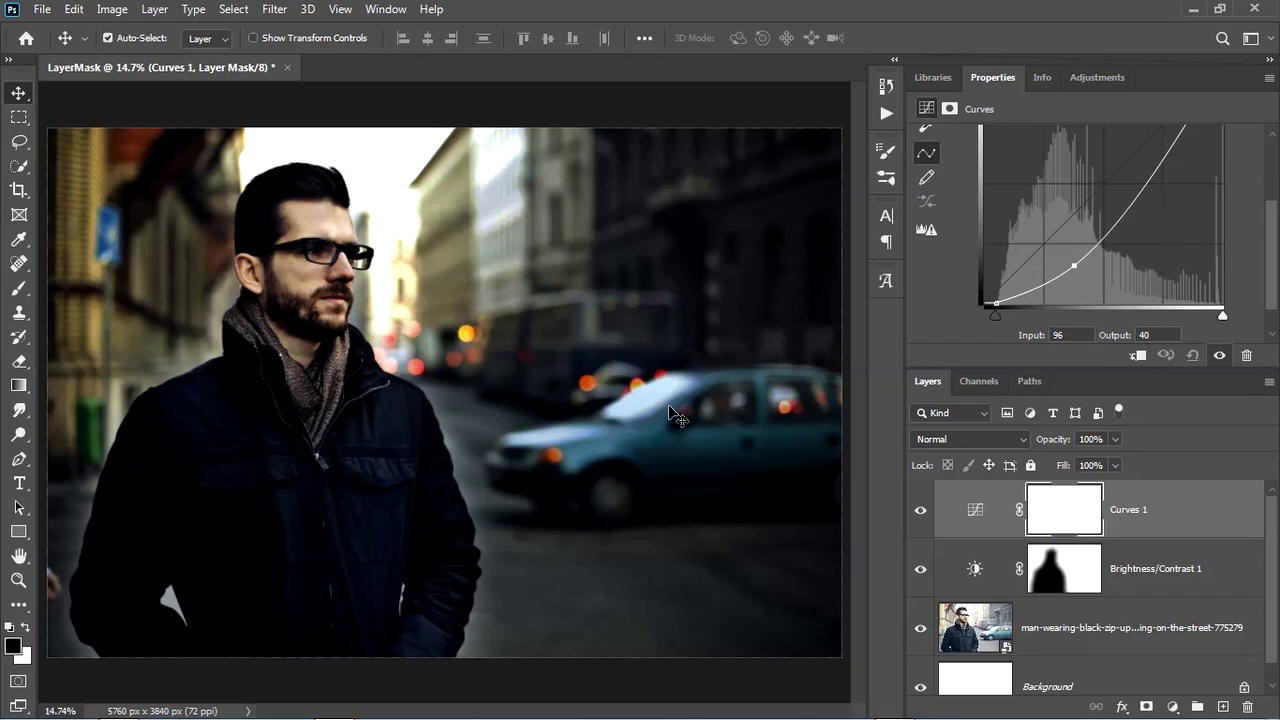
pyautogui.click(1064, 570)
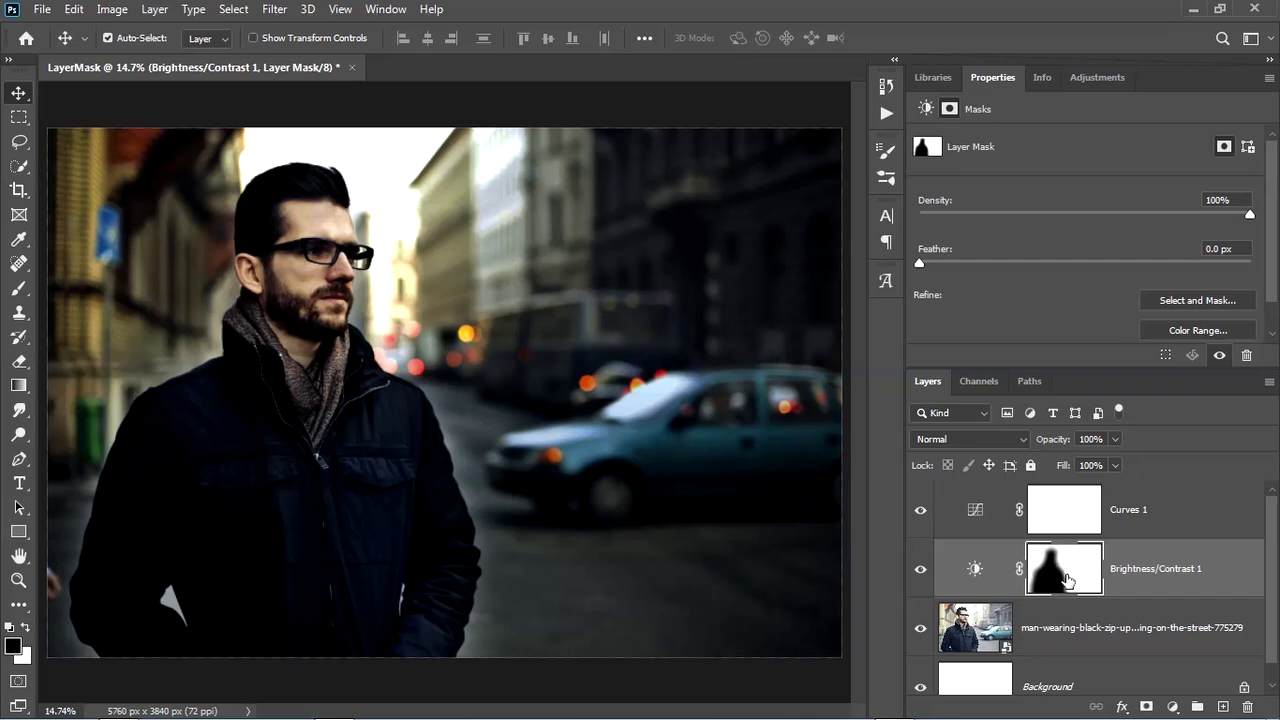
# - Alt-copy Brightness/Contrast 1's mask onto Curves 1, replacing its existing mask
pyautogui.moveTo(1068, 580); pyautogui.dragTo(1066, 512)
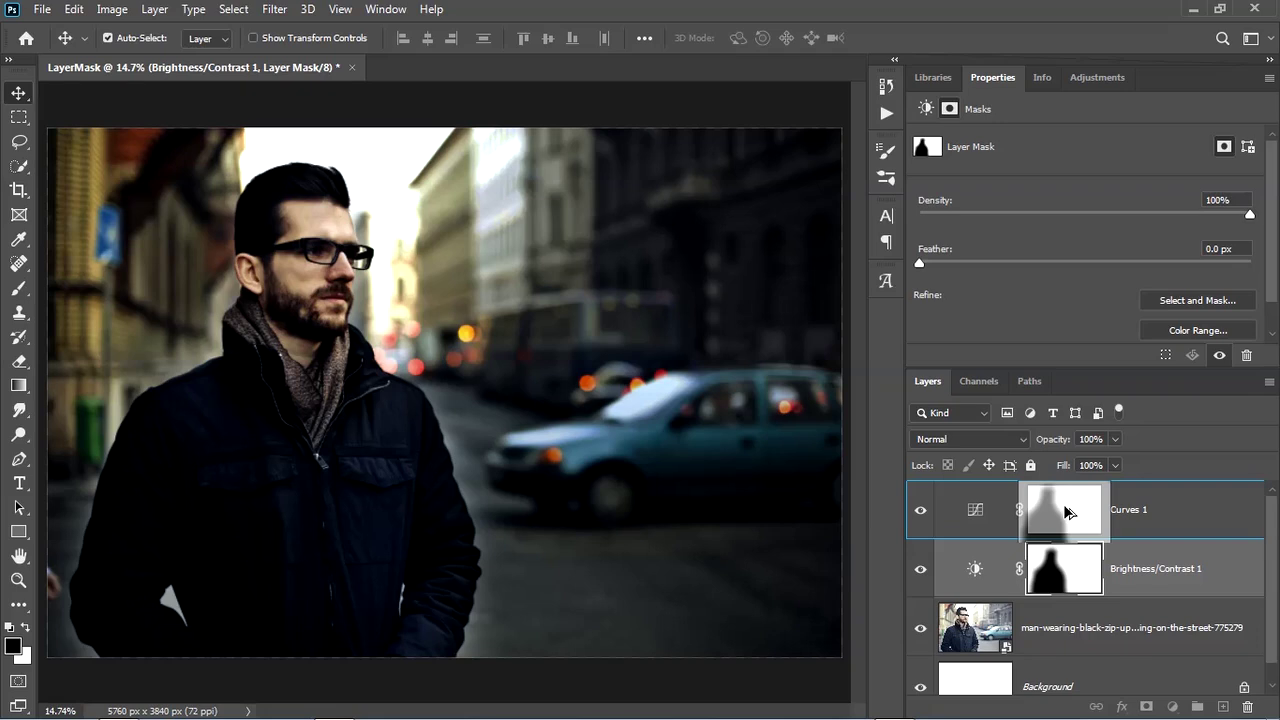
pyautogui.moveTo(1063, 504); pyautogui.dragTo(1063, 504)
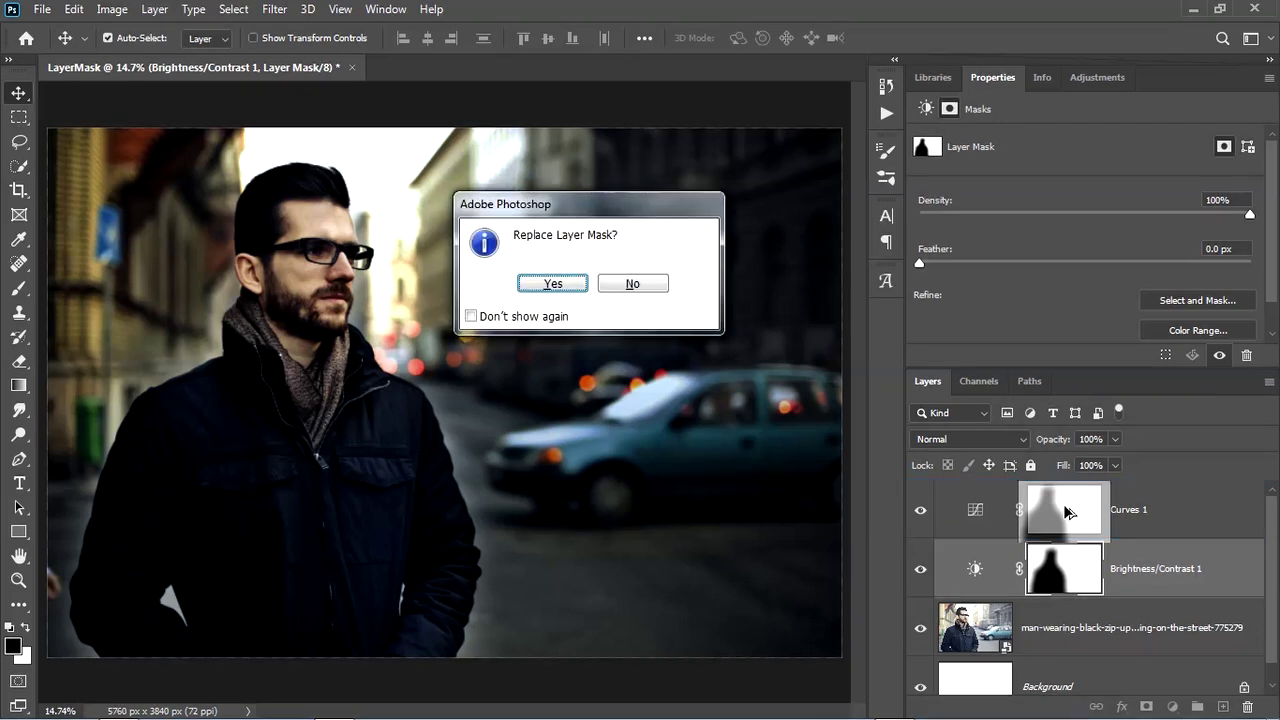
pyautogui.click(553, 285)
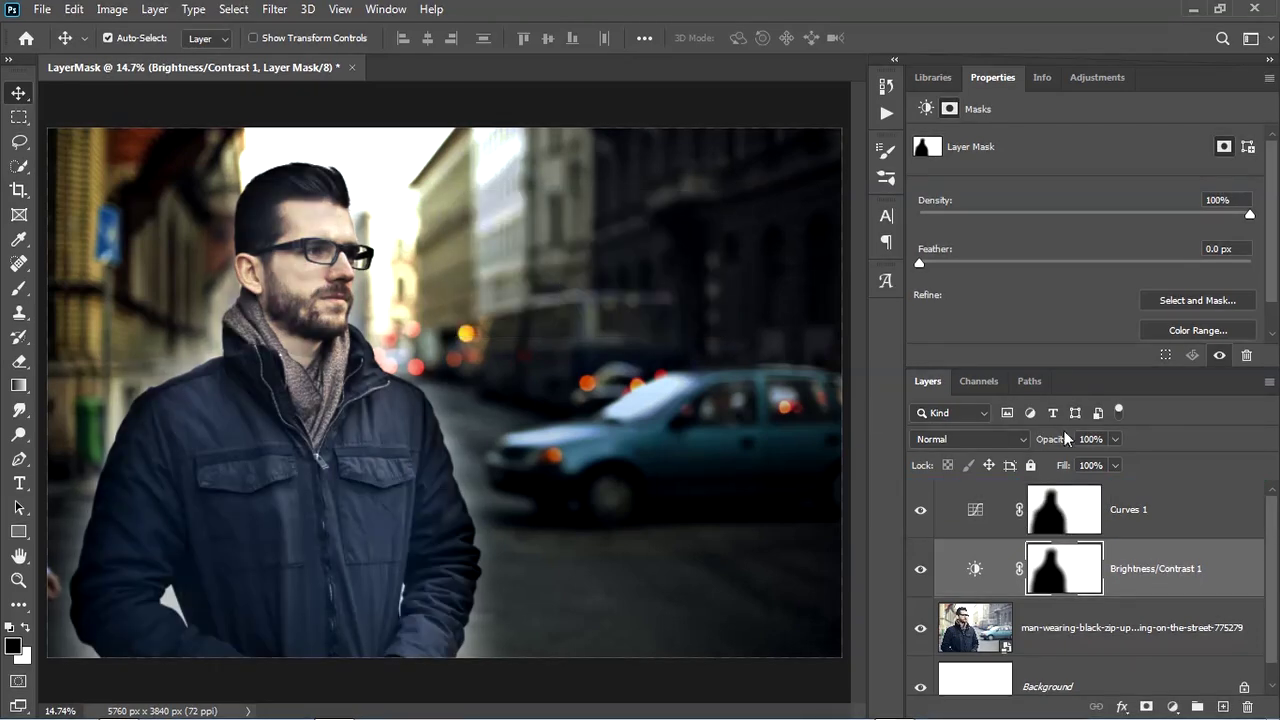
pyautogui.click(982, 514)
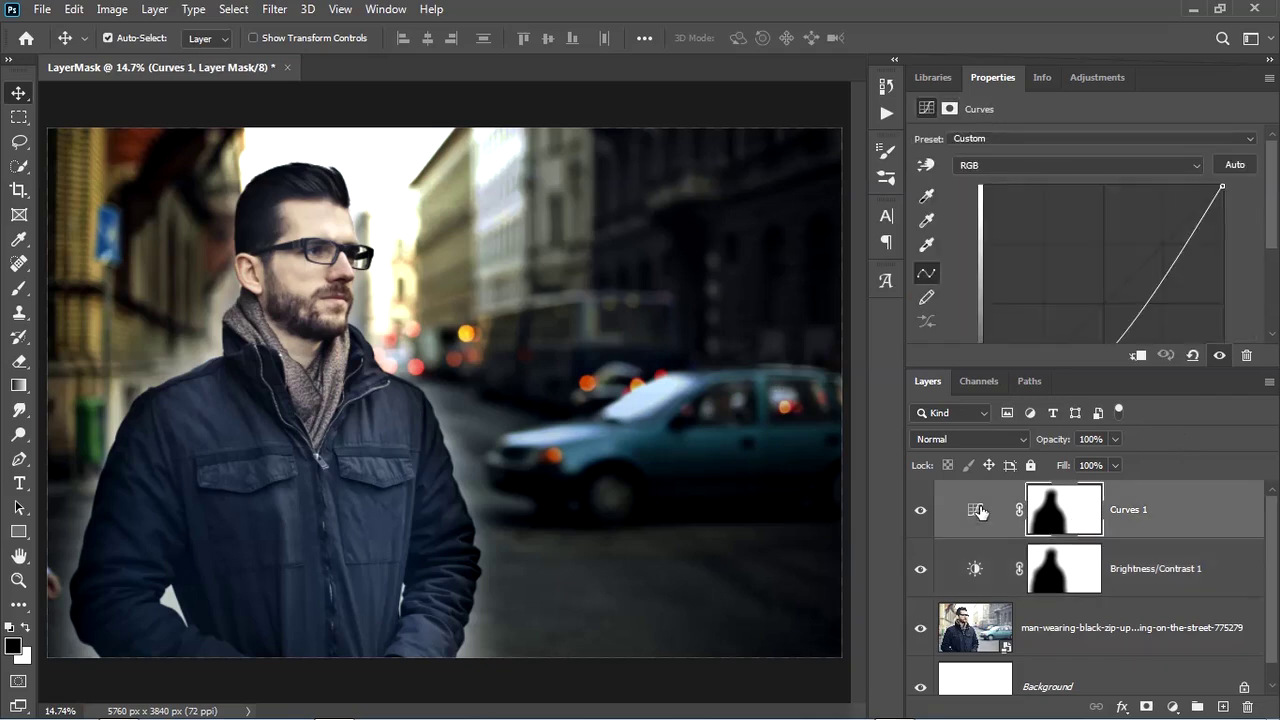
# - Compare Curves 1 on and off and reshape the curve, raising its top end slightly
pyautogui.click(919, 513)
pyautogui.click(919, 514)
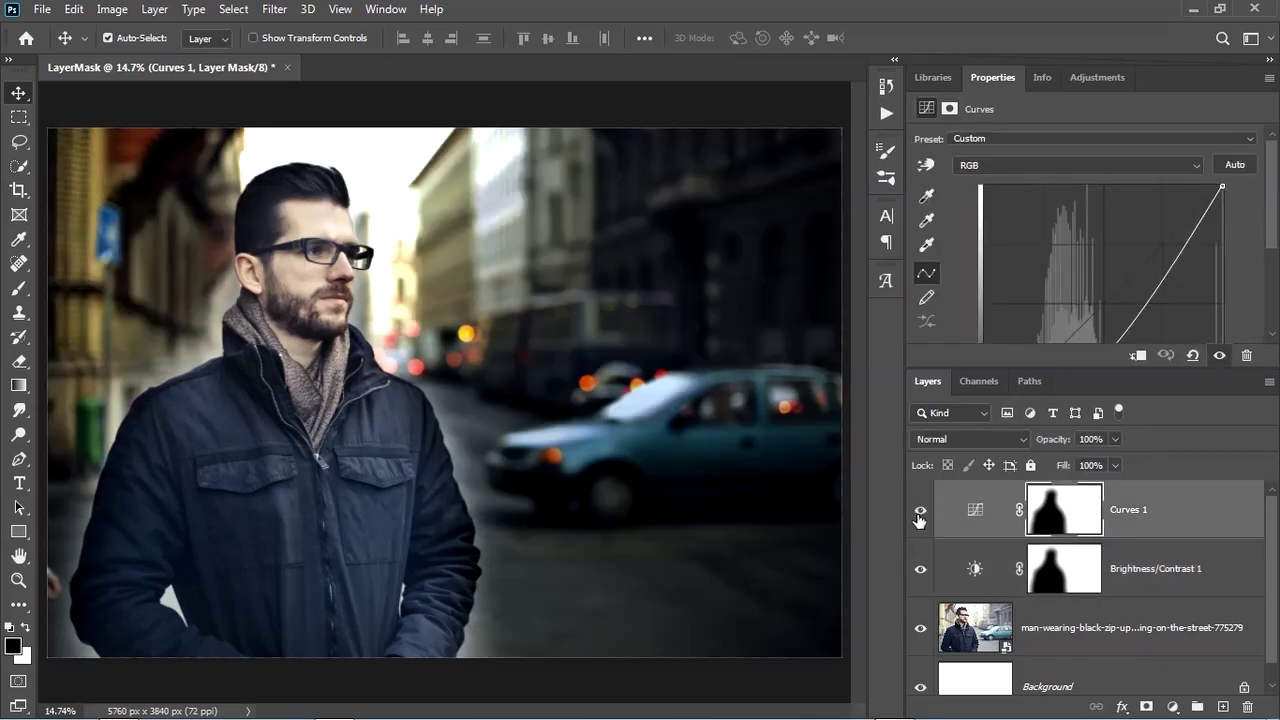
pyautogui.scroll(-3, 1088, 288)
pyautogui.moveTo(1074, 266); pyautogui.dragTo(1098, 256)
pyautogui.scroll(3, 1128, 237)
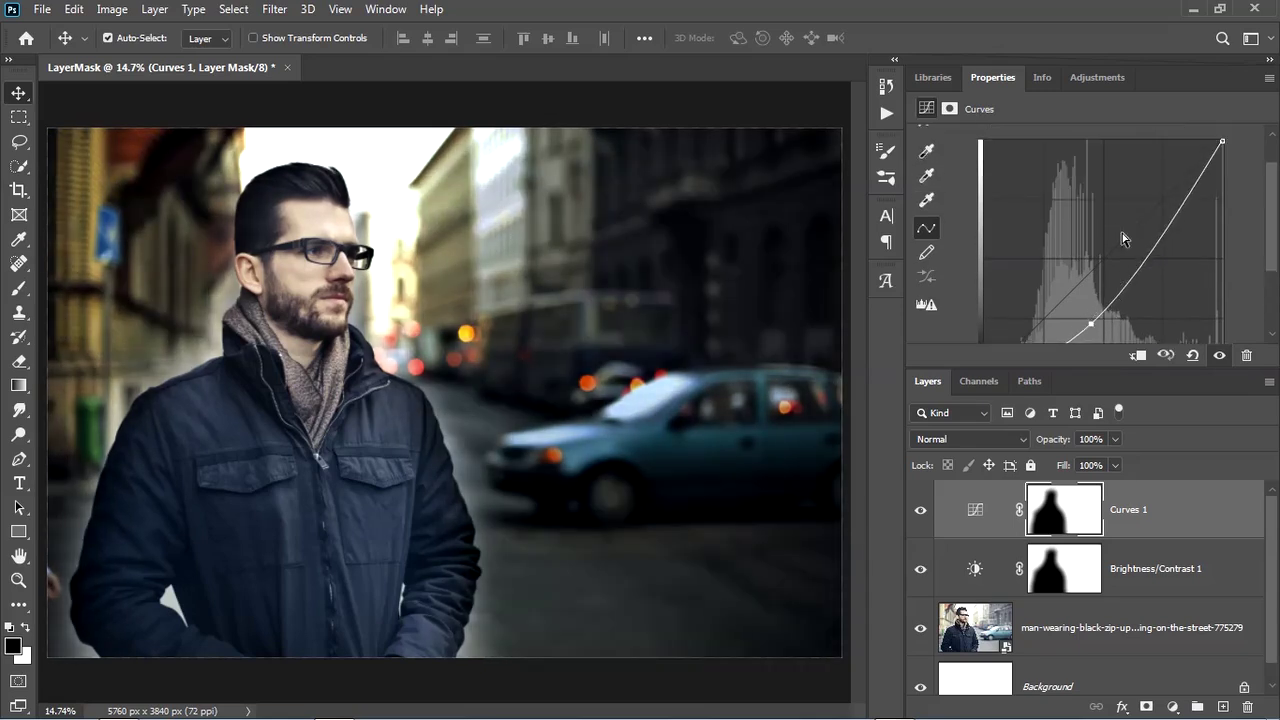
pyautogui.moveTo(1255, 165); pyautogui.dragTo(1249, 144)
pyautogui.click(1173, 707)
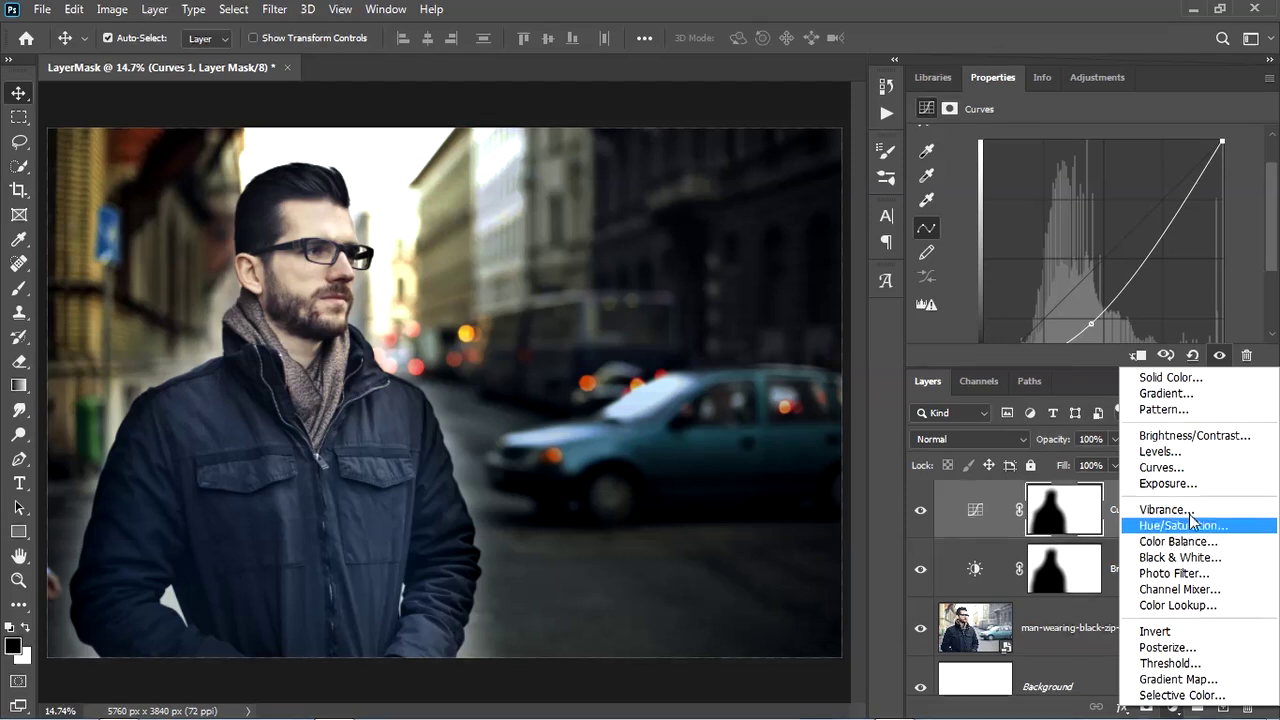
pyautogui.click(1038, 212)
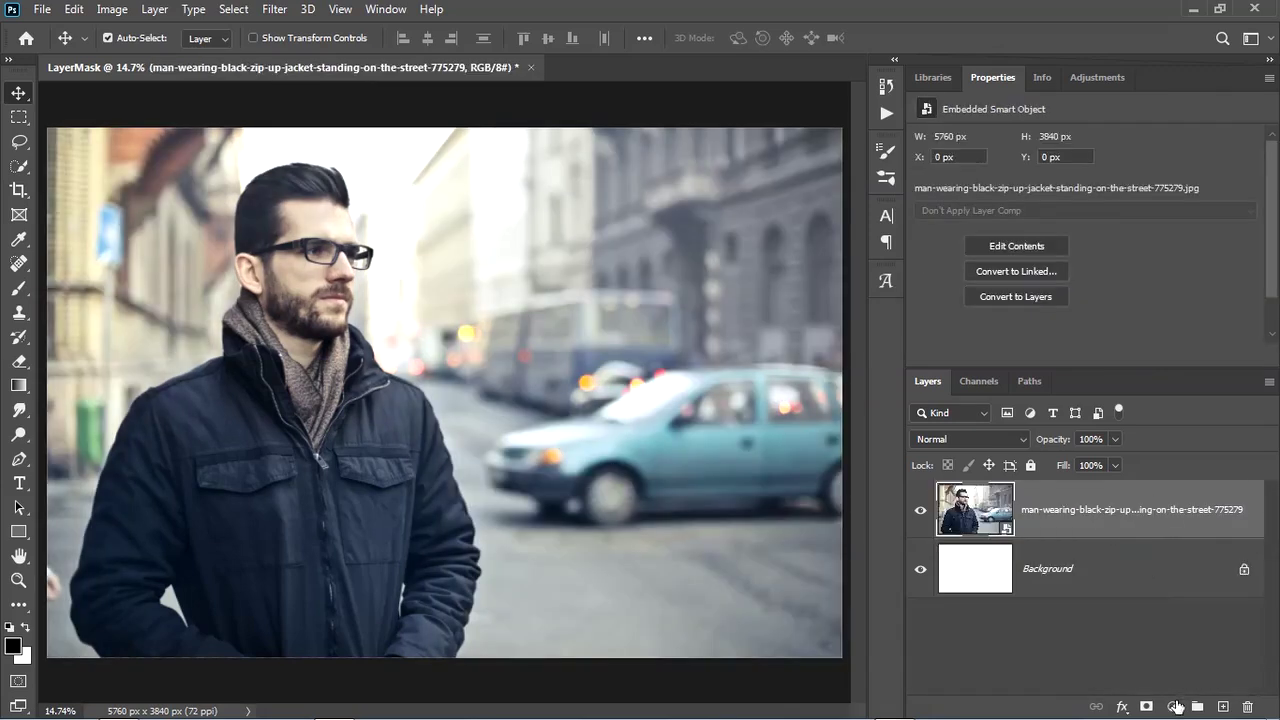
# - Replace the old adjustment layers with a new Brightness/Contrast layer at Brightness -35
pyautogui.click(1178, 707)
pyautogui.click(1199, 431)
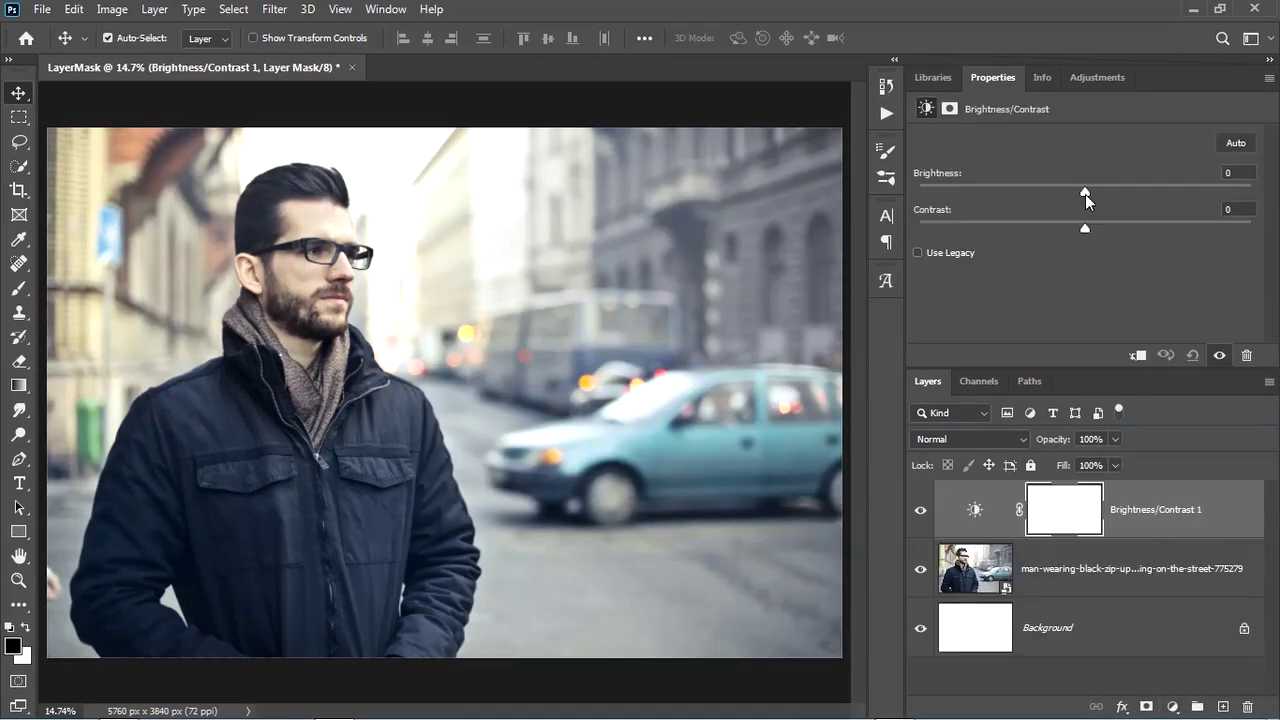
pyautogui.moveTo(1085, 191); pyautogui.dragTo(1047, 191)
# - Add a Hue/Saturation layer with Saturation -41
pyautogui.click(1173, 707)
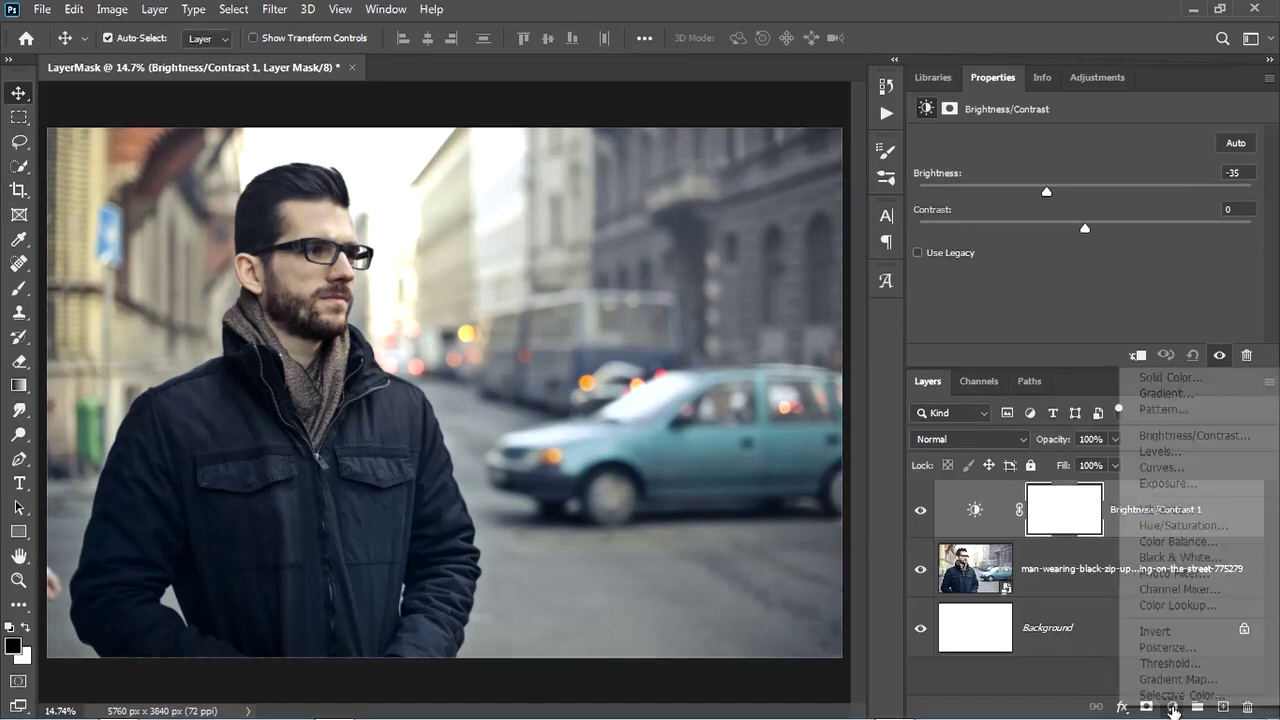
pyautogui.click(1186, 523)
pyautogui.moveTo(1085, 247); pyautogui.dragTo(1018, 250)
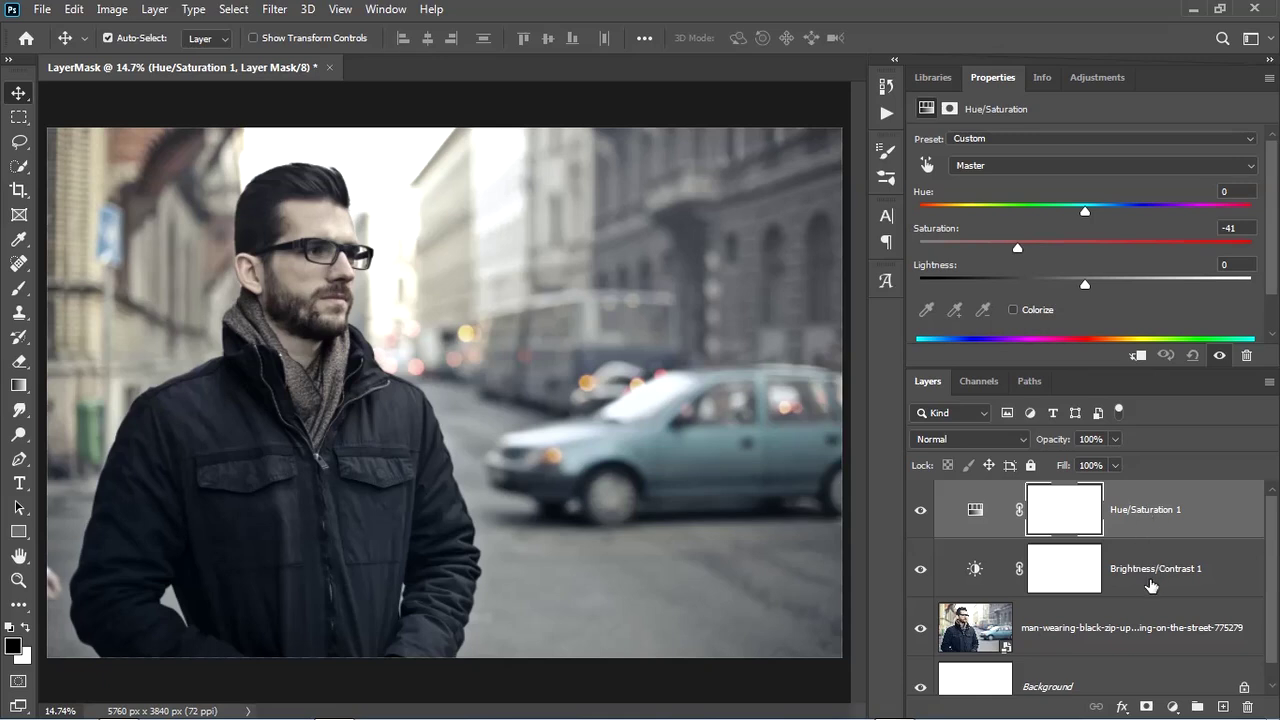
# - Group both adjustment layers into Group 1 and give the group a layer mask
pyautogui.keyDown('shift'); pyautogui.click(1152, 586); pyautogui.keyUp('shift')
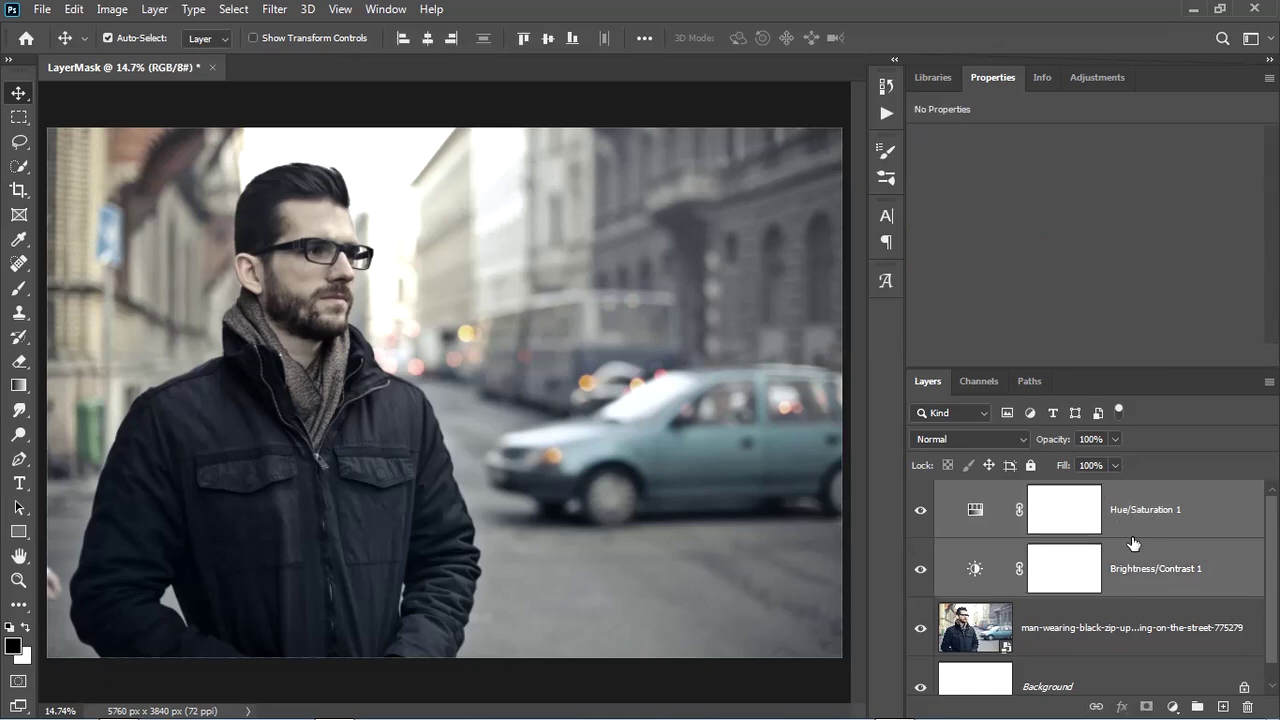
pyautogui.press('ctrl')
pyautogui.hotkey('ctrl', 'g')
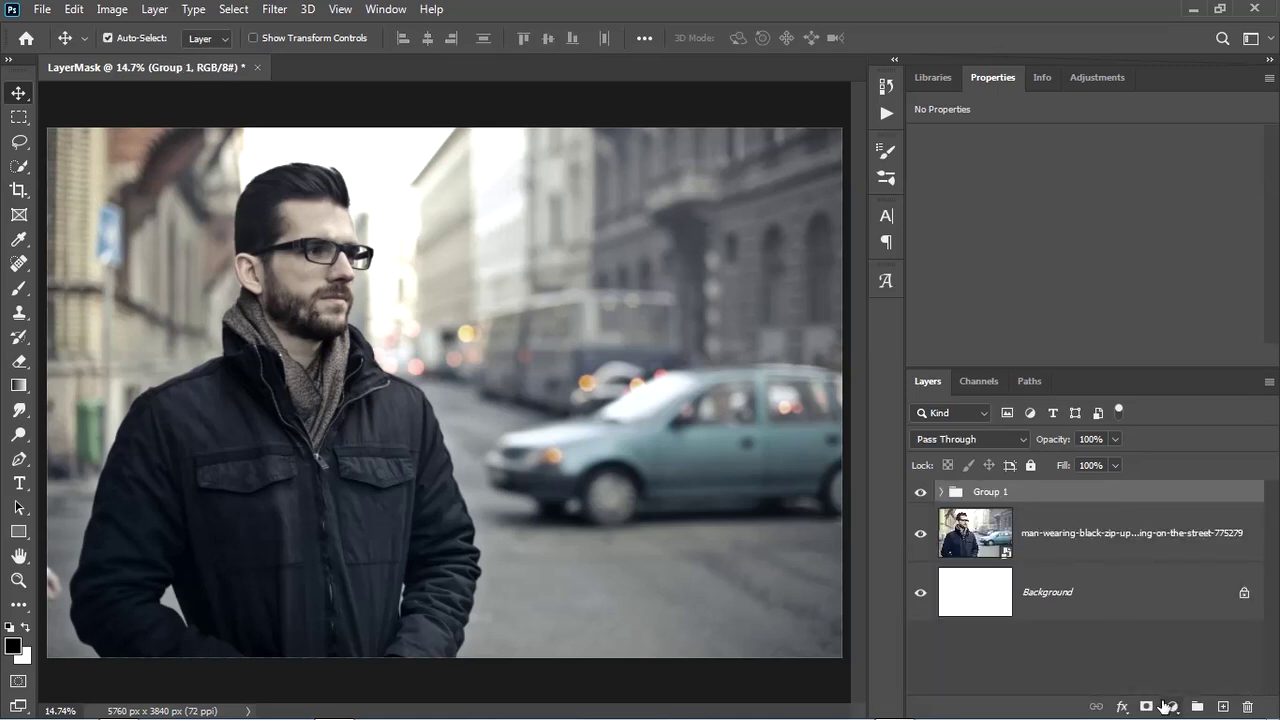
pyautogui.click(1147, 707)
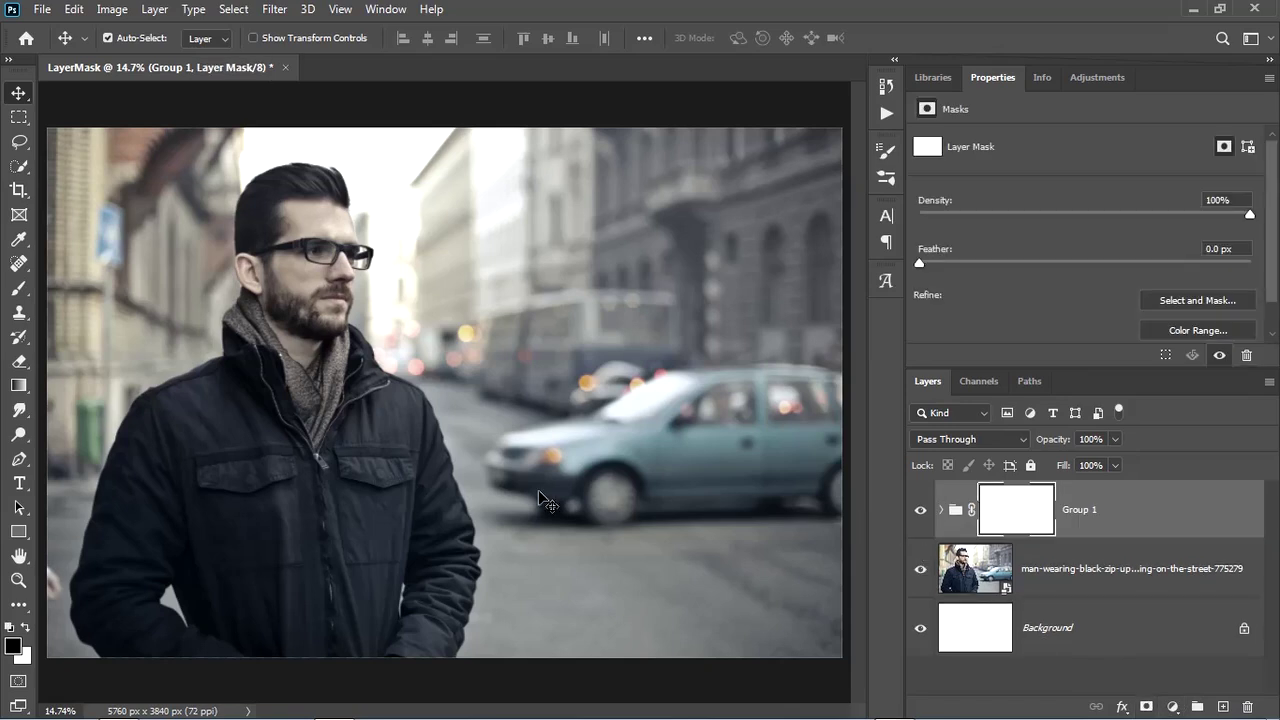
# - Paint black over the man, head and shoulders included, on Group 1's mask with a ~501 px brush
pyautogui.press('b')
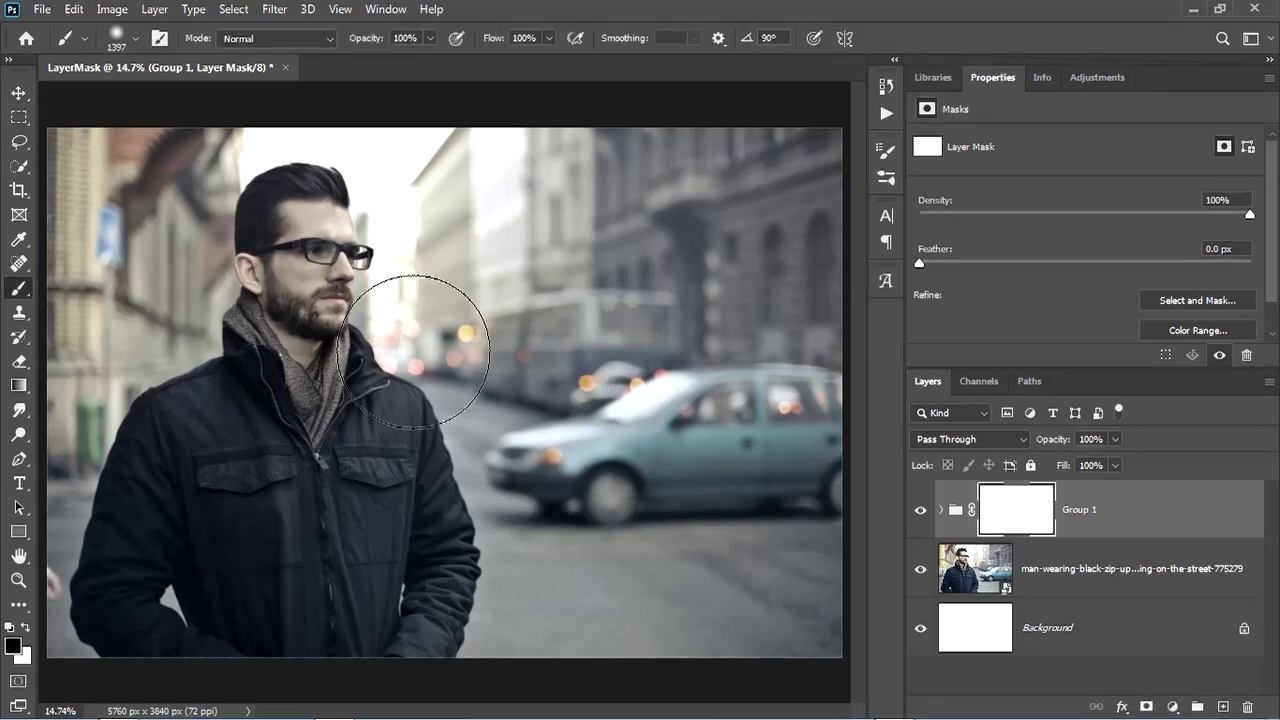
pyautogui.keyDown('alt'); pyautogui.rightClick(312, 266); pyautogui.keyUp('alt')
pyautogui.moveTo(302, 265); pyautogui.dragTo(250, 265)
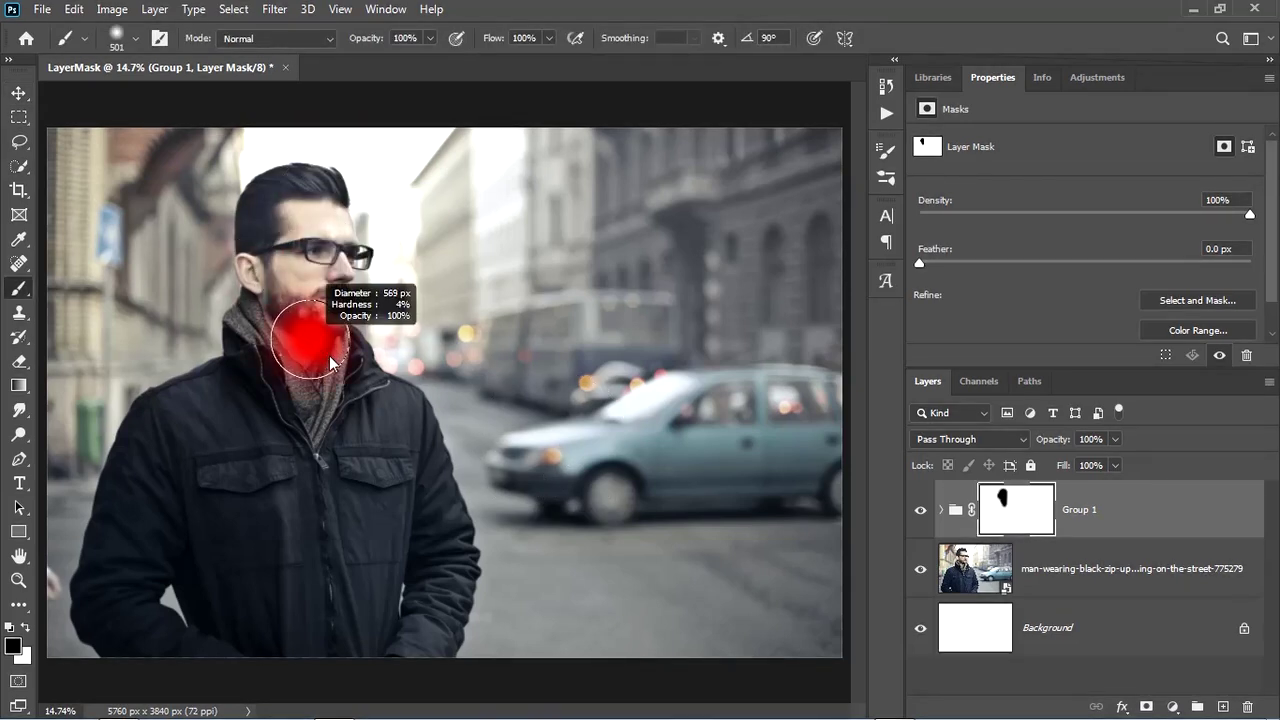
pyautogui.moveTo(314, 329); pyautogui.dragTo(243, 509)
pyautogui.moveTo(312, 383); pyautogui.dragTo(323, 529)
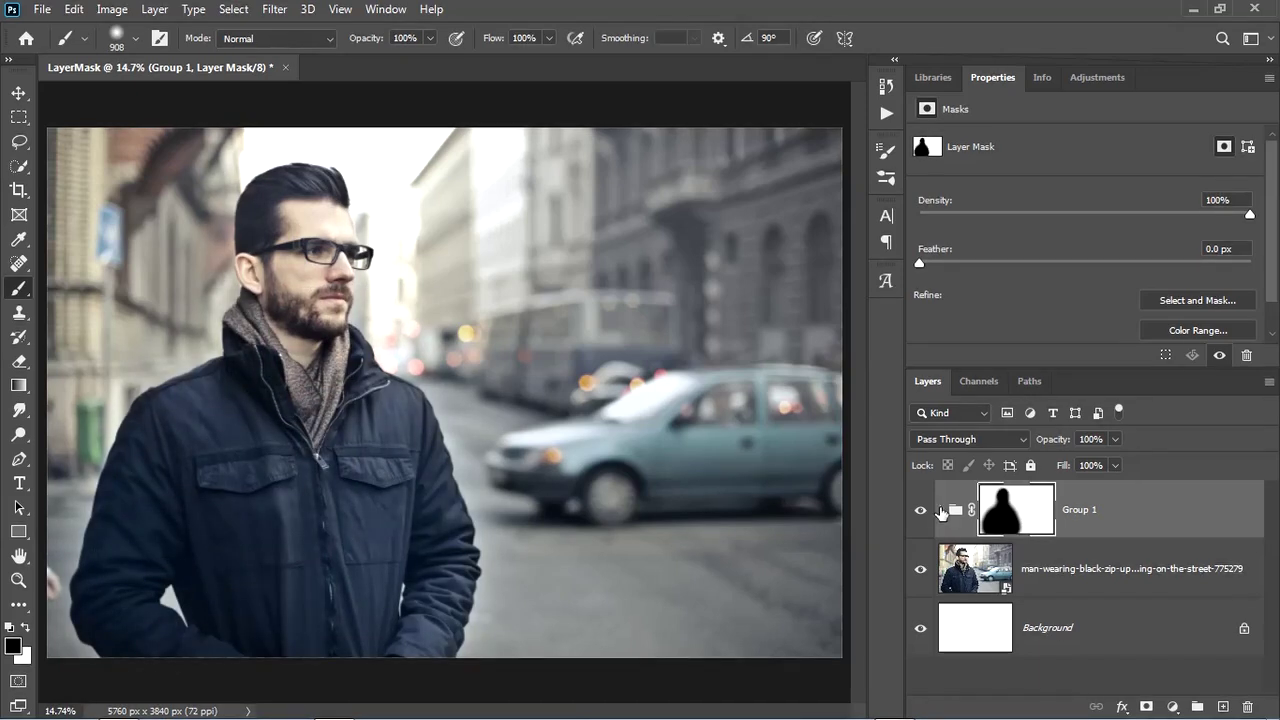
pyautogui.doubleClick(1080, 509)
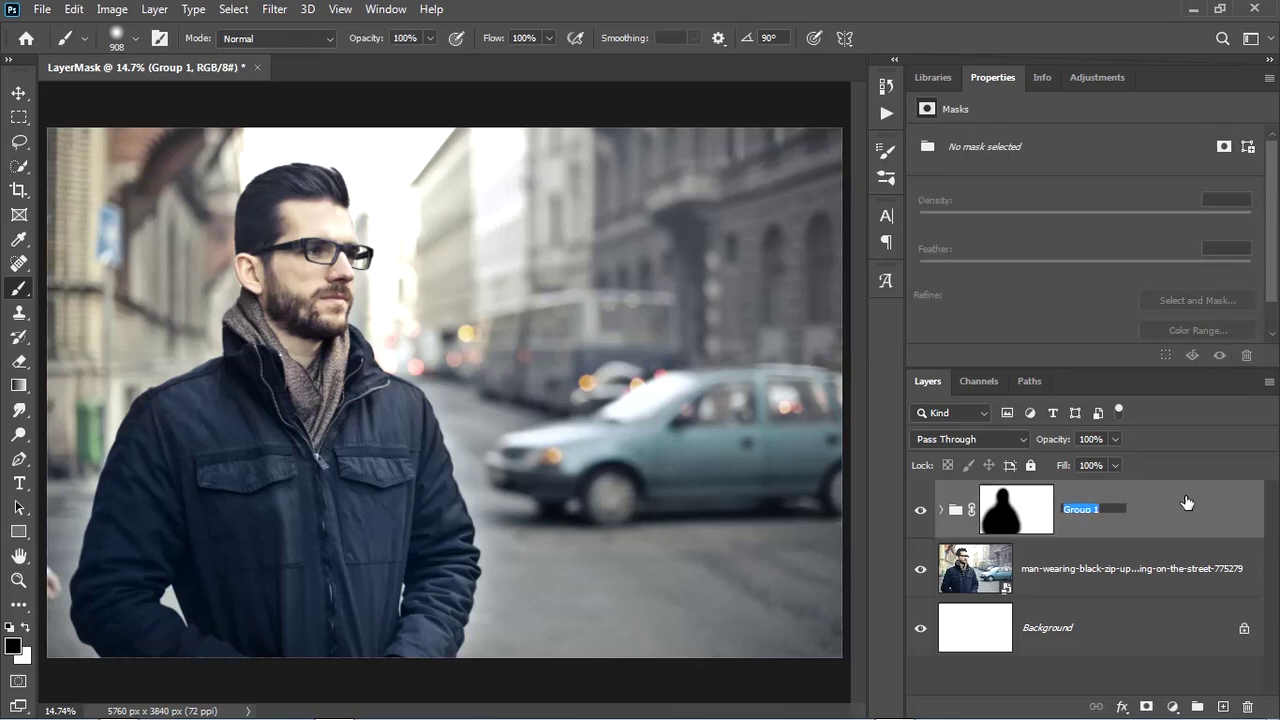
# - Rename the group to 'Adjustments' and expand it
pyautogui.write('Adjustments')
pyautogui.press('Return')
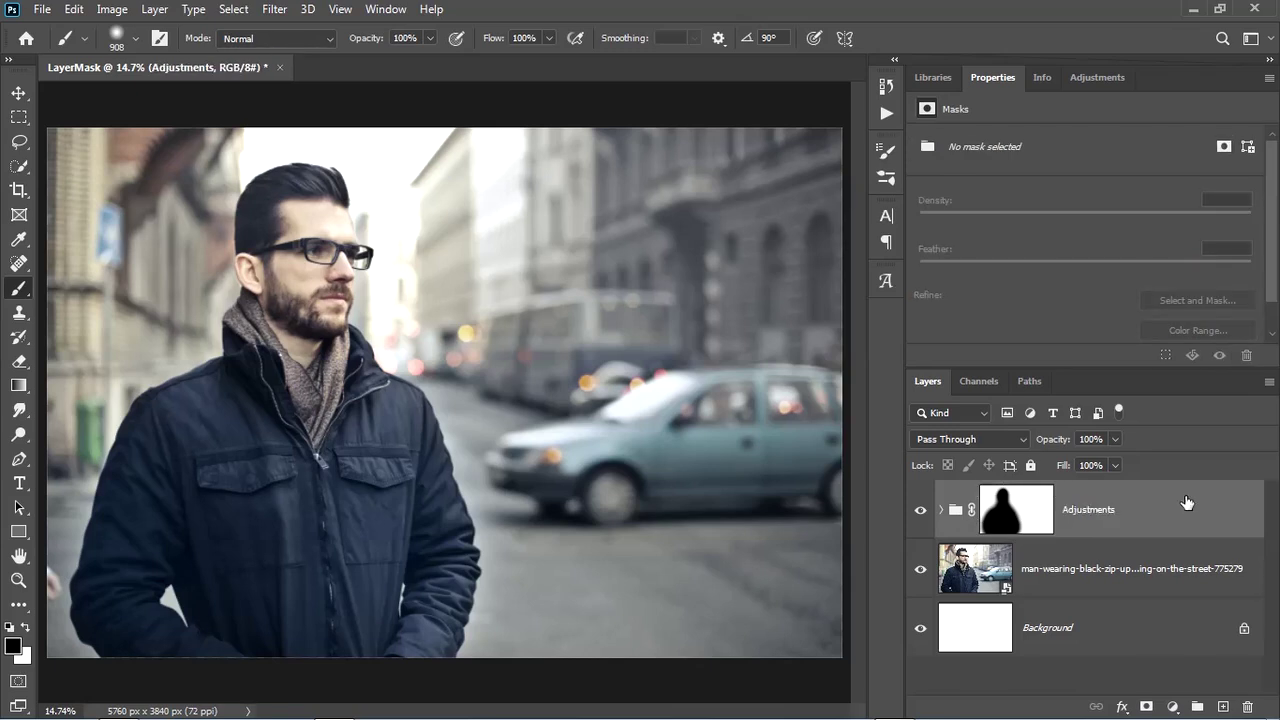
pyautogui.click(941, 510)
# - Try a stronger desaturation on the Hue/Saturation 1 layer
pyautogui.click(1187, 575)
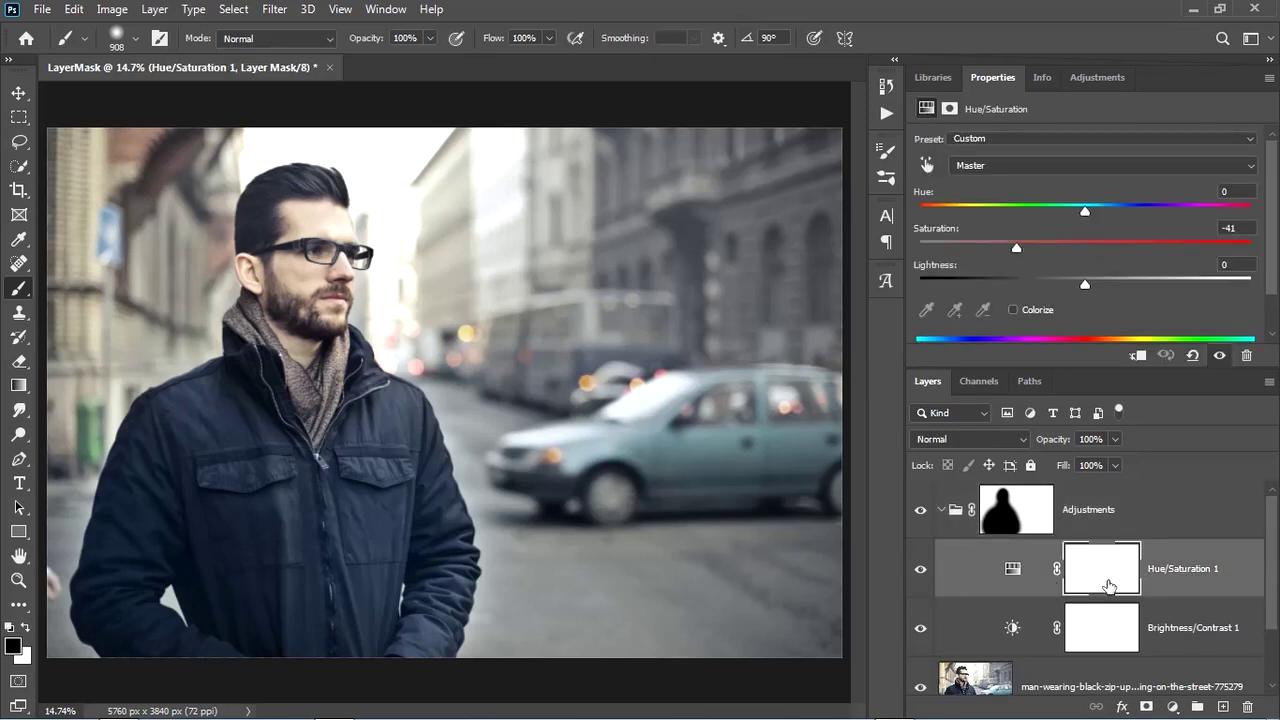
pyautogui.click(1045, 515)
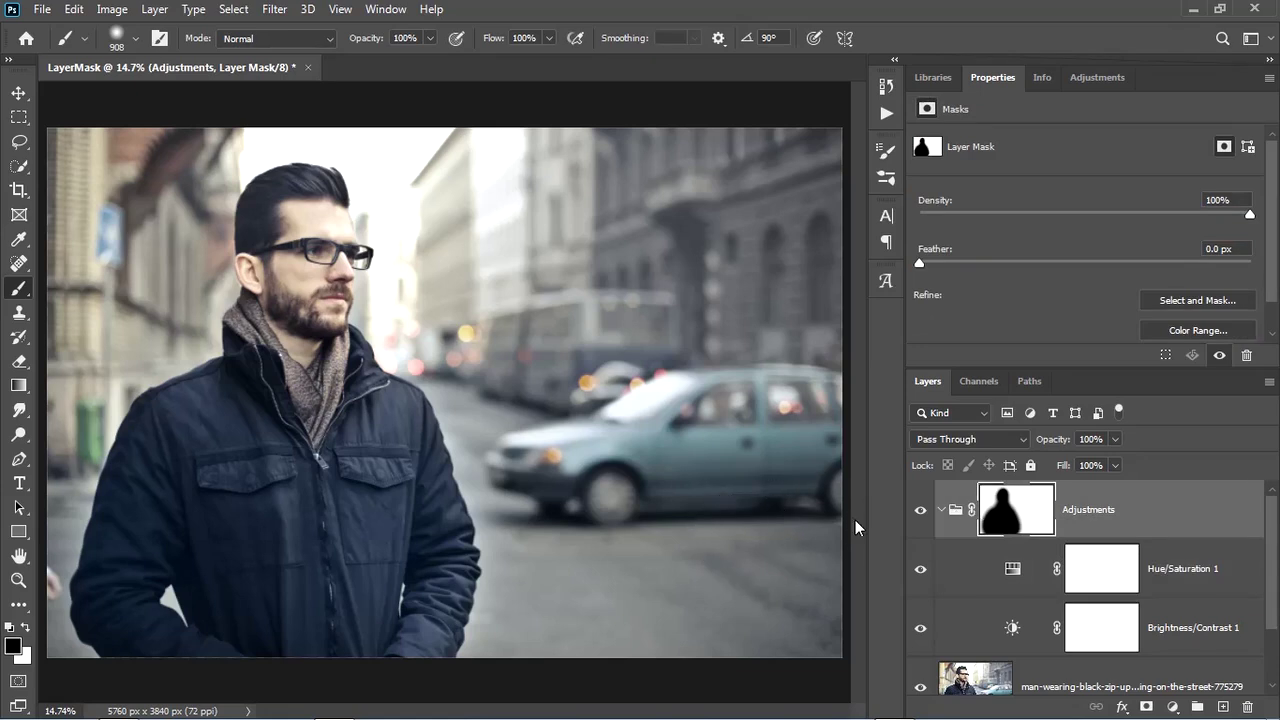
pyautogui.click(1189, 571)
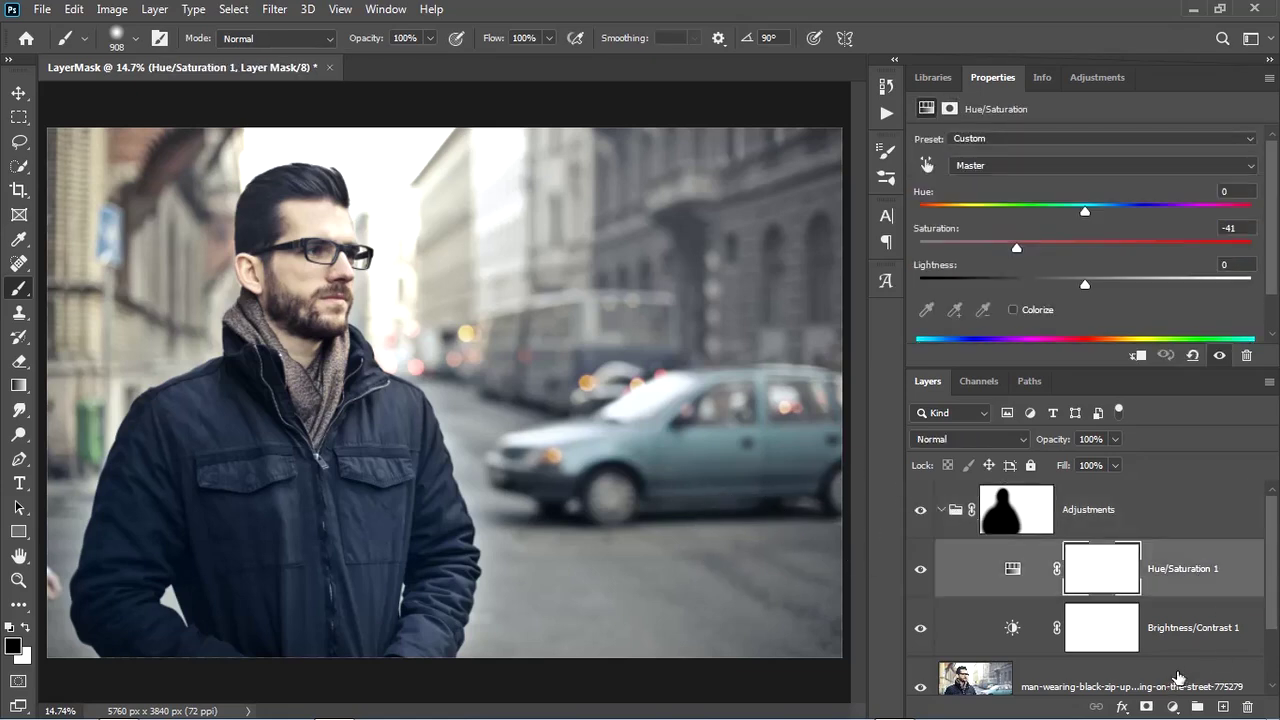
pyautogui.moveTo(1007, 245); pyautogui.dragTo(1018, 272)
pyautogui.rightClick(1024, 514)
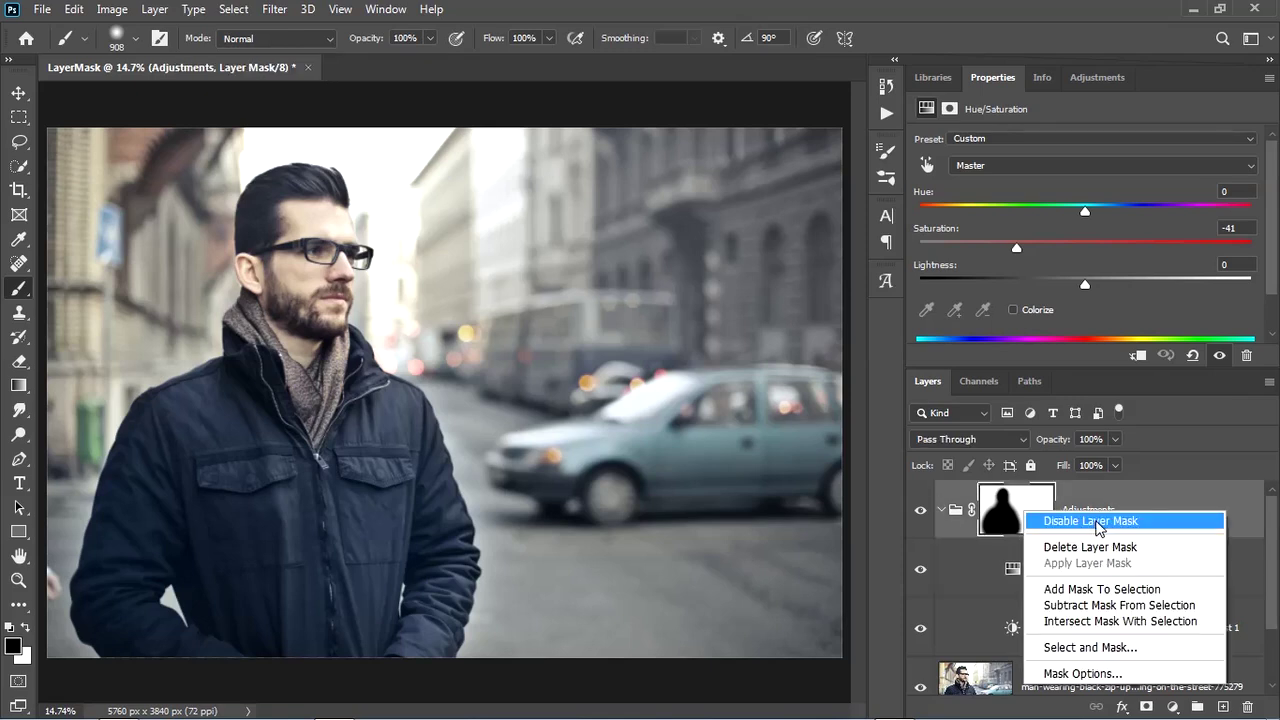
# - Compare with the group mask disabled, set Saturation to -38, and re-enable the mask
pyautogui.click(1100, 521)
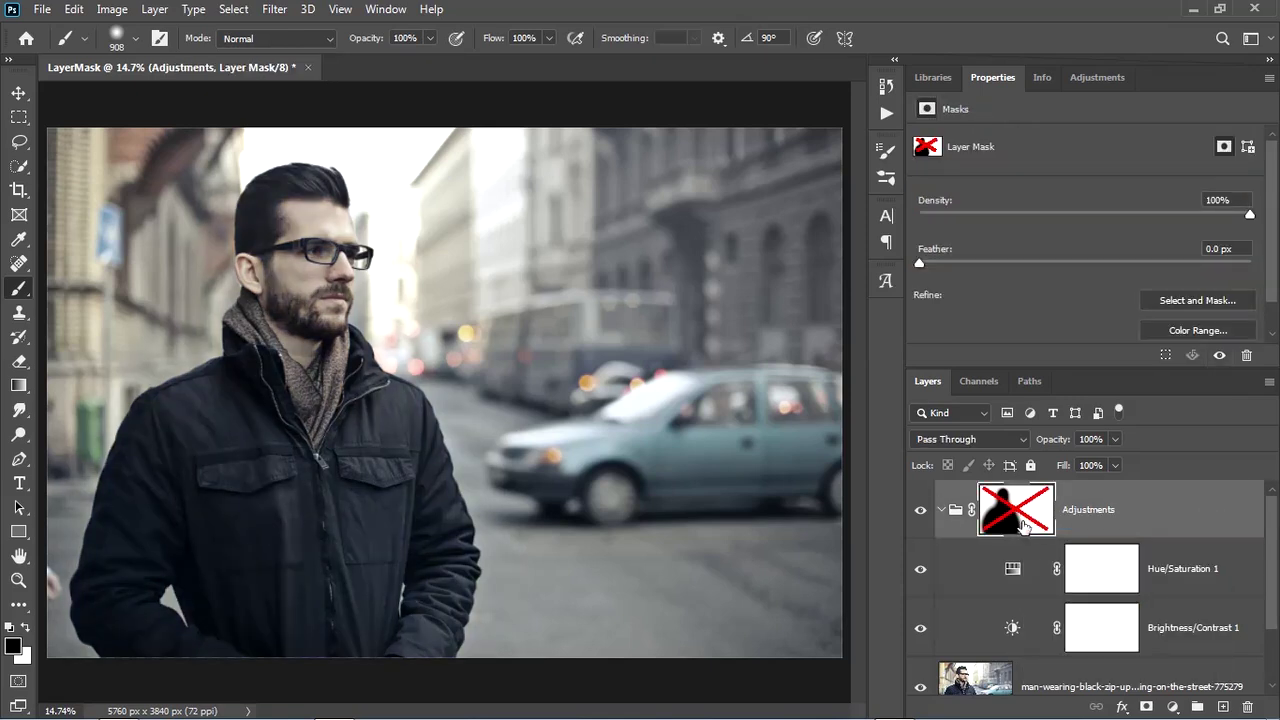
pyautogui.keyDown('shift'); pyautogui.click(1024, 514); pyautogui.keyUp('shift')
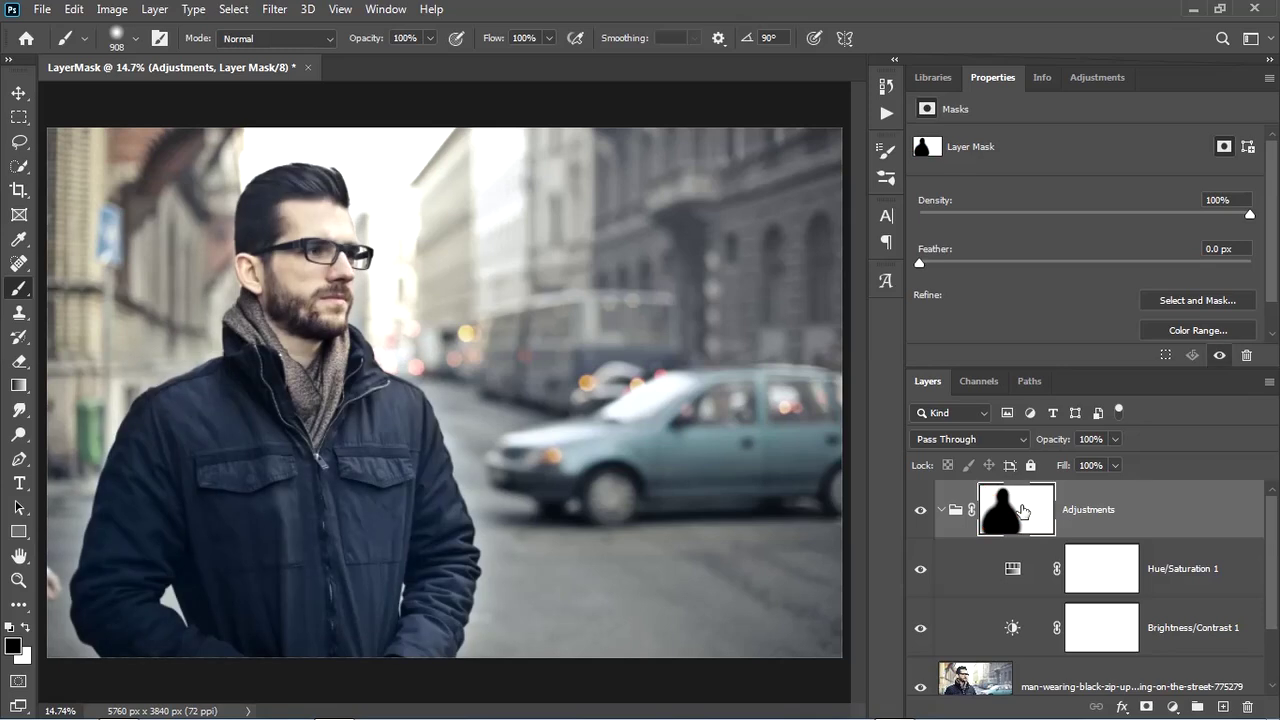
pyautogui.keyDown('shift'); pyautogui.click(1024, 512); pyautogui.keyUp('shift')
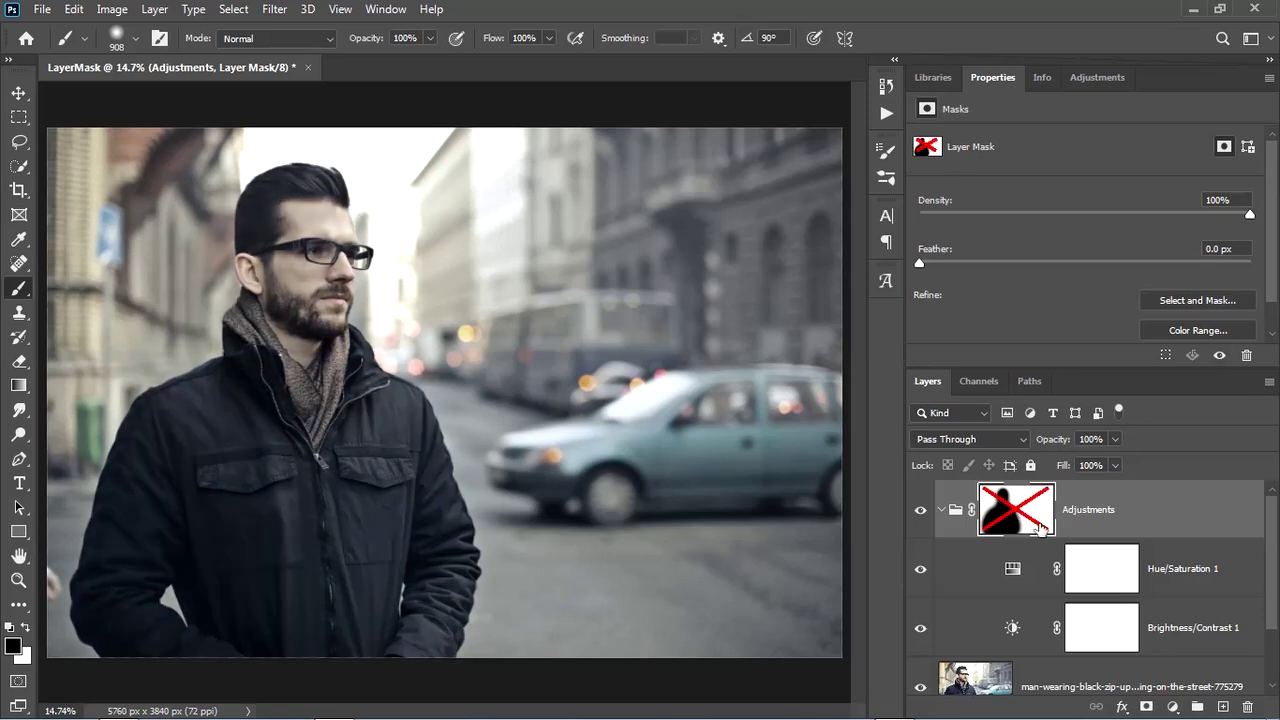
pyautogui.click(1100, 568)
pyautogui.moveTo(995, 255); pyautogui.dragTo(1020, 330)
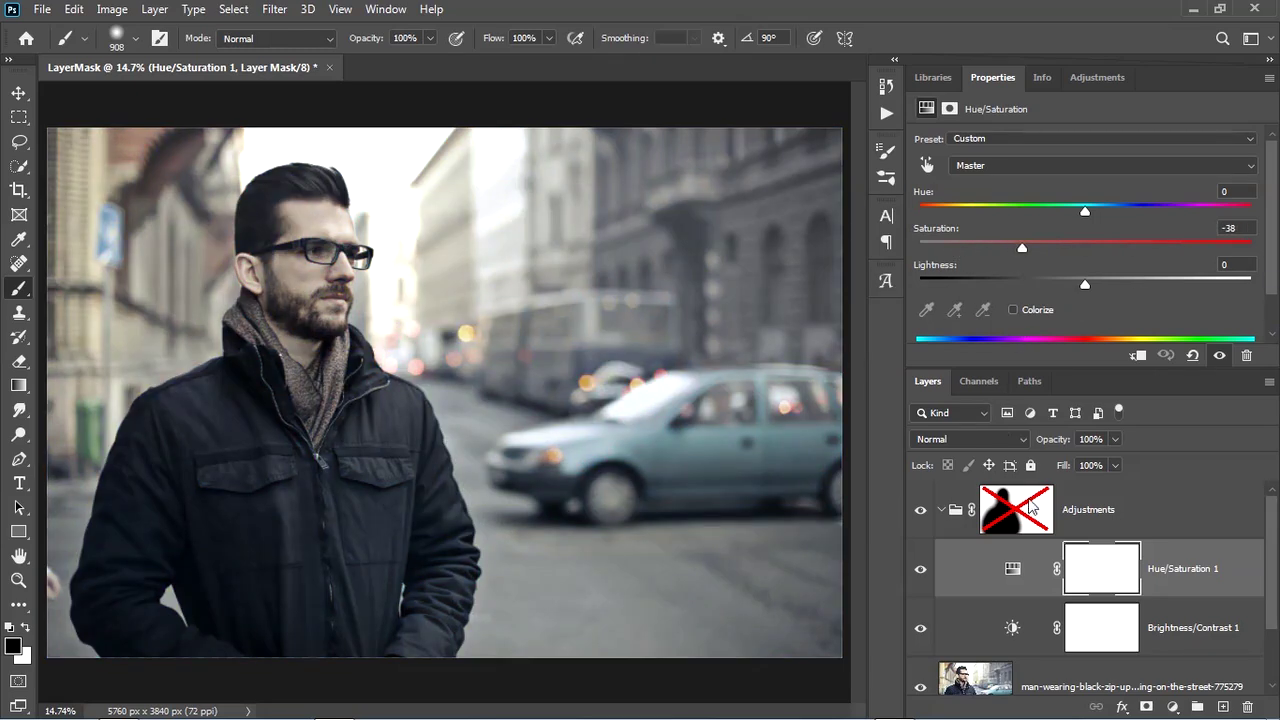
pyautogui.keyDown('shift'); pyautogui.click(1015, 512); pyautogui.keyUp('shift')
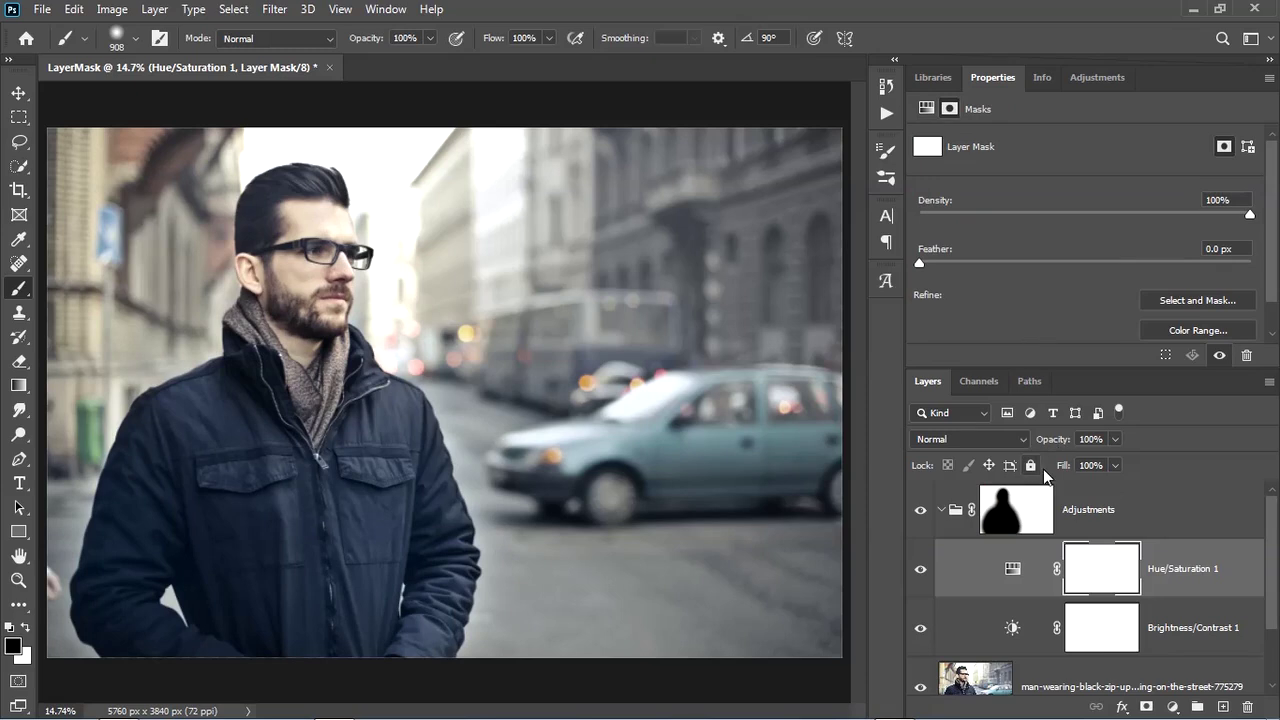
# - Drag Hue/Saturation 1's Saturation down to about -93, nearly greying the background
pyautogui.click(1012, 568)
pyautogui.moveTo(1030, 258); pyautogui.dragTo(932, 266)
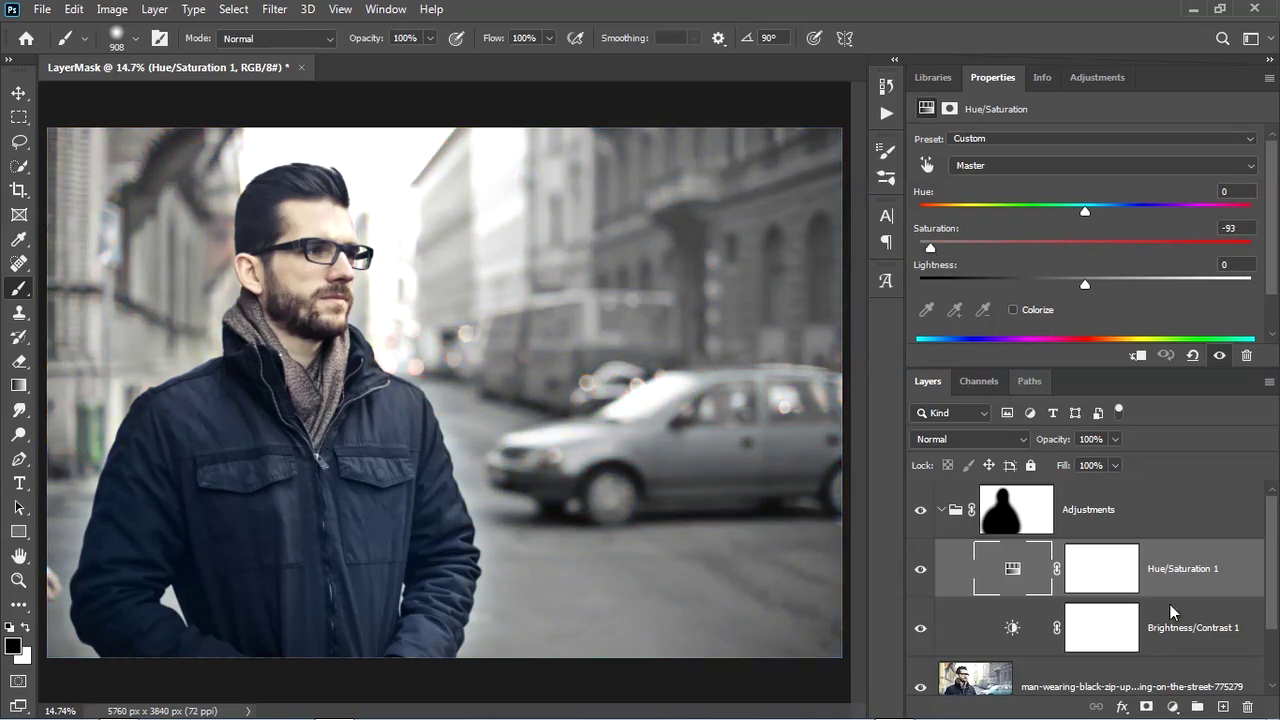
pyautogui.click(1137, 585)
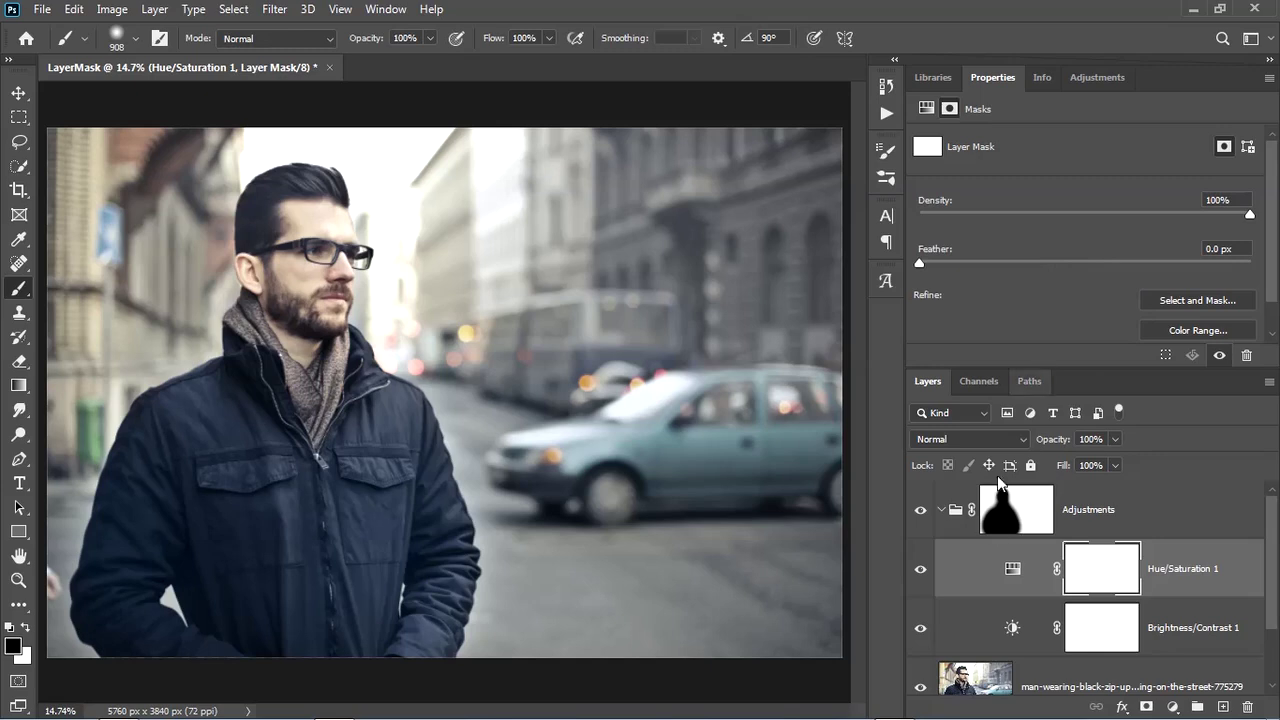
pyautogui.click(1016, 568)
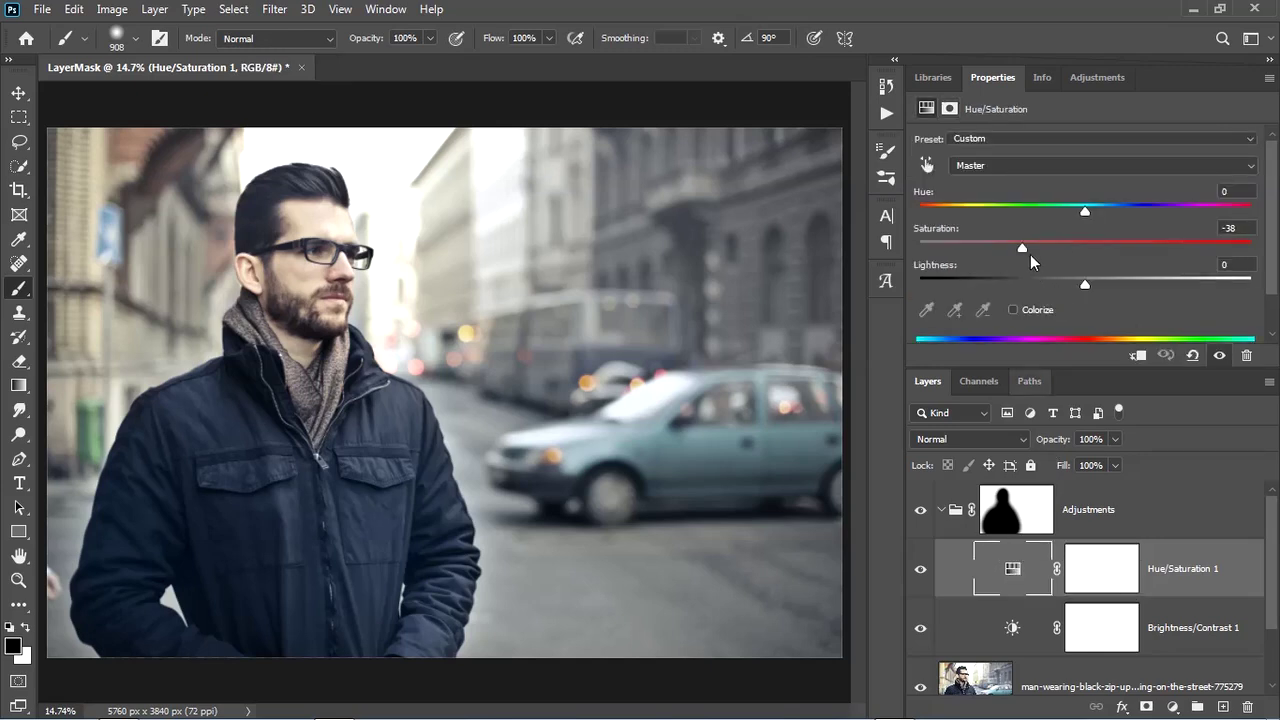
pyautogui.moveTo(1026, 249); pyautogui.dragTo(933, 266)
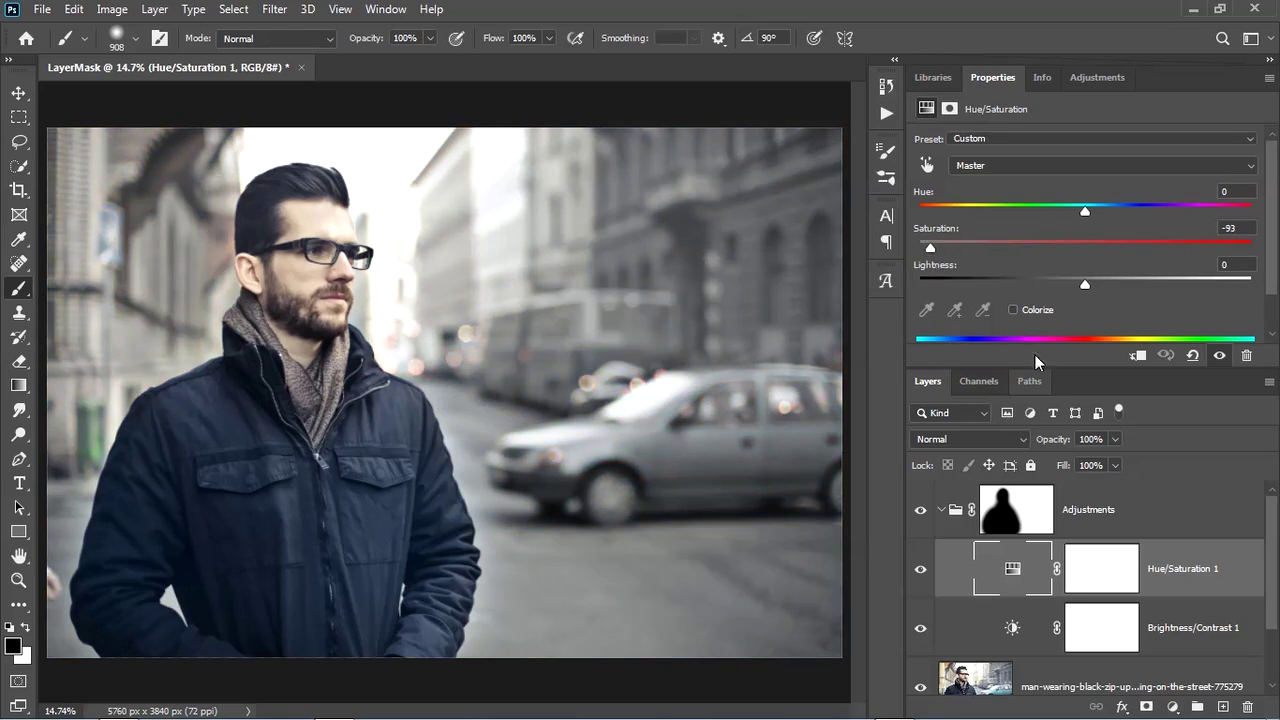